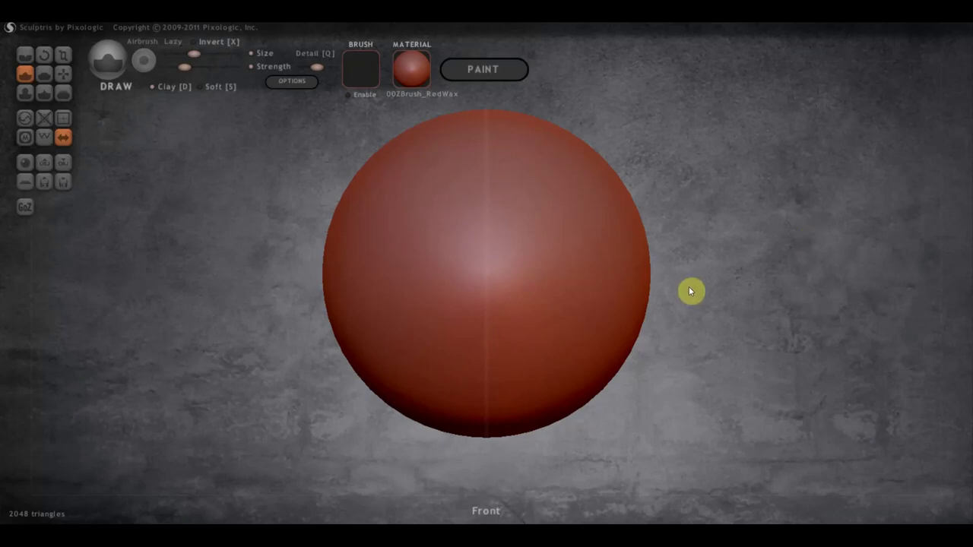
# Open the Import file browser and browse toward the WILBUR folder on the desktop
pyautogui.scroll(-3, 683, 281)
pyautogui.scroll(-3, 683, 282)
pyautogui.scroll(3, 683, 282)
pyautogui.scroll(-2, 683, 282)
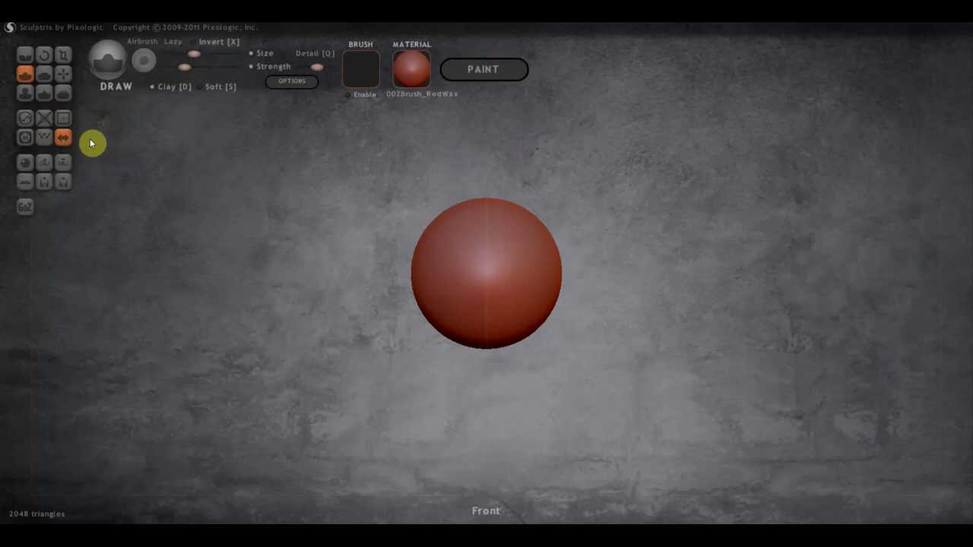
pyautogui.click(42, 164)
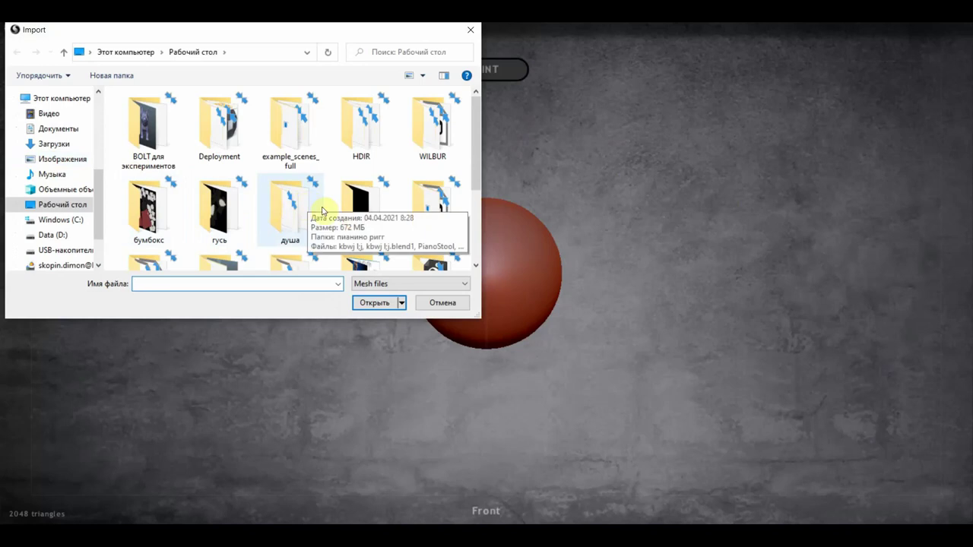
pyautogui.scroll(-1, 340, 200)
pyautogui.scroll(-2, 342, 202)
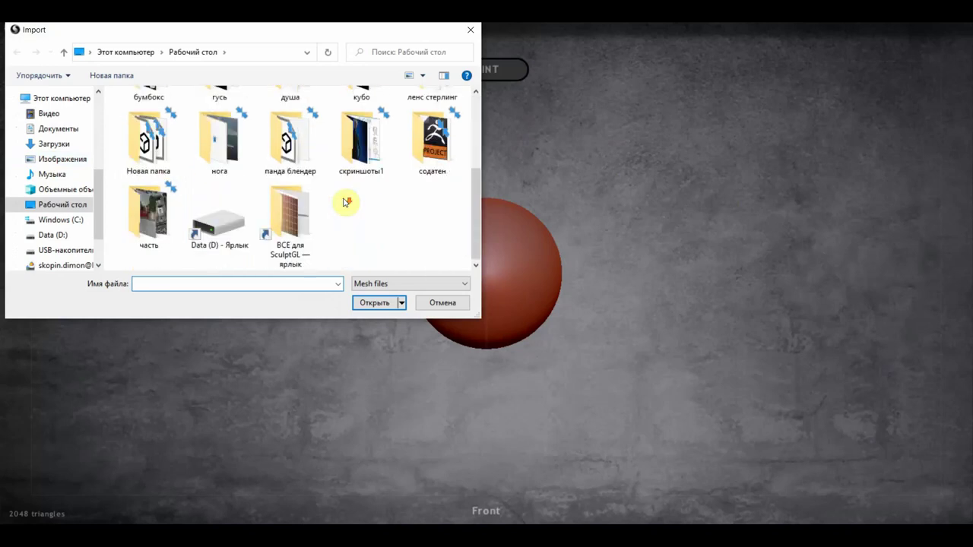
pyautogui.scroll(1, 335, 202)
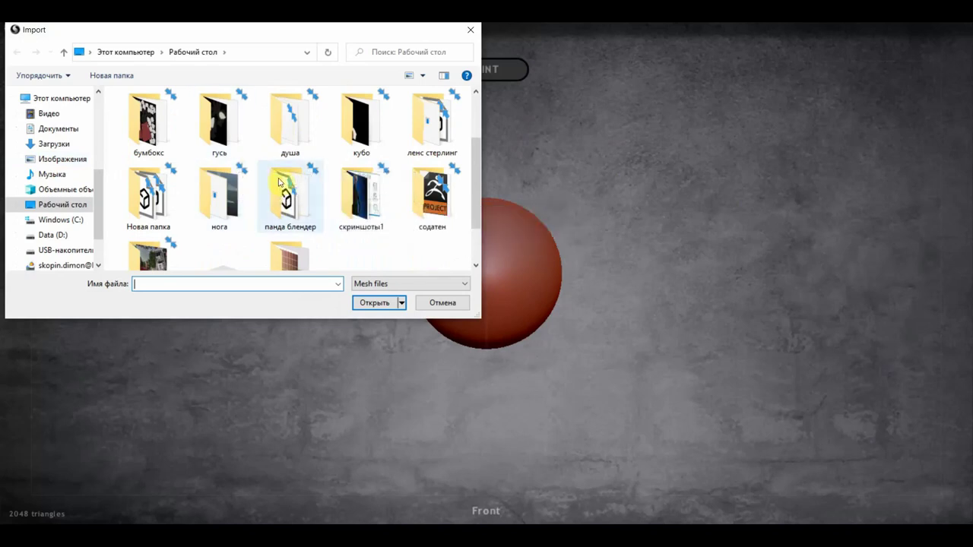
pyautogui.scroll(2, 437, 194)
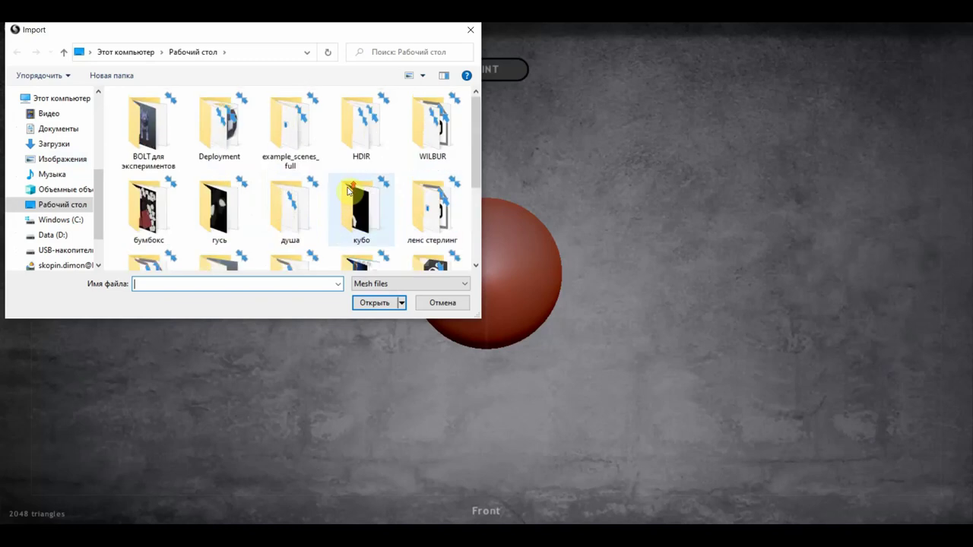
# Import the Wilbur file from the WILBUR folder as a new scene
pyautogui.doubleClick(439, 145)
pyautogui.click(131, 114)
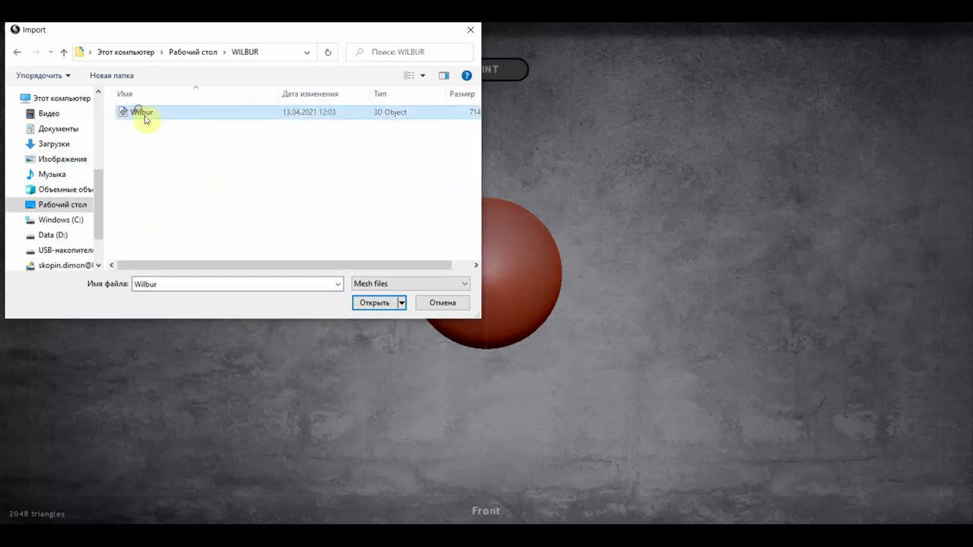
pyautogui.click(391, 303)
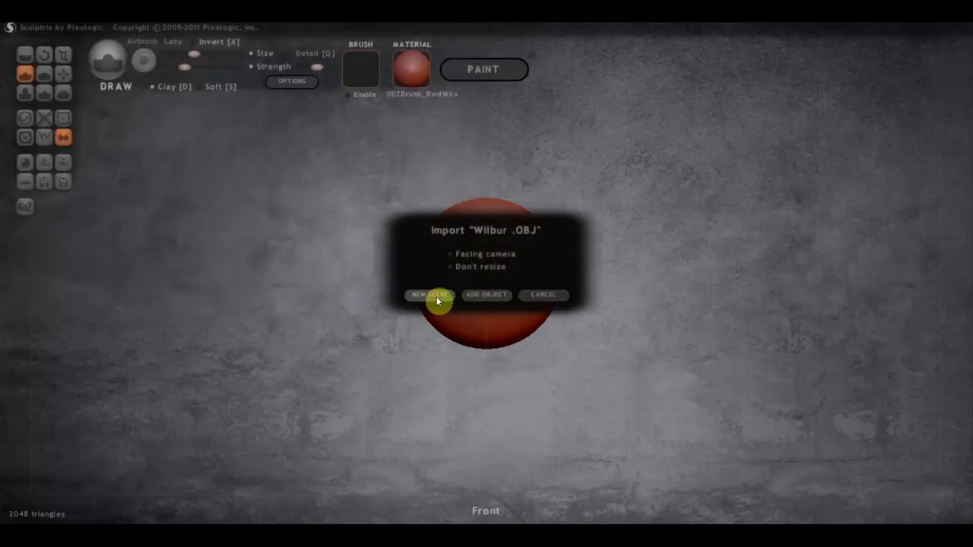
pyautogui.click(430, 295)
# Orbit the Wilbur goose round to a right side view
pyautogui.scroll(3, 593, 331)
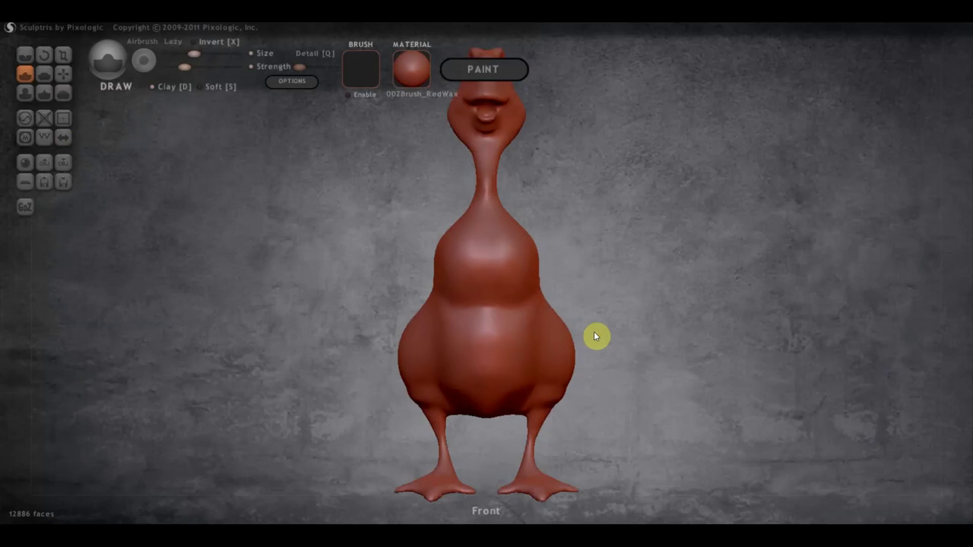
pyautogui.scroll(-1, 596, 336)
pyautogui.scroll(-1, 595, 333)
pyautogui.moveTo(594, 332); pyautogui.dragTo(450, 340)
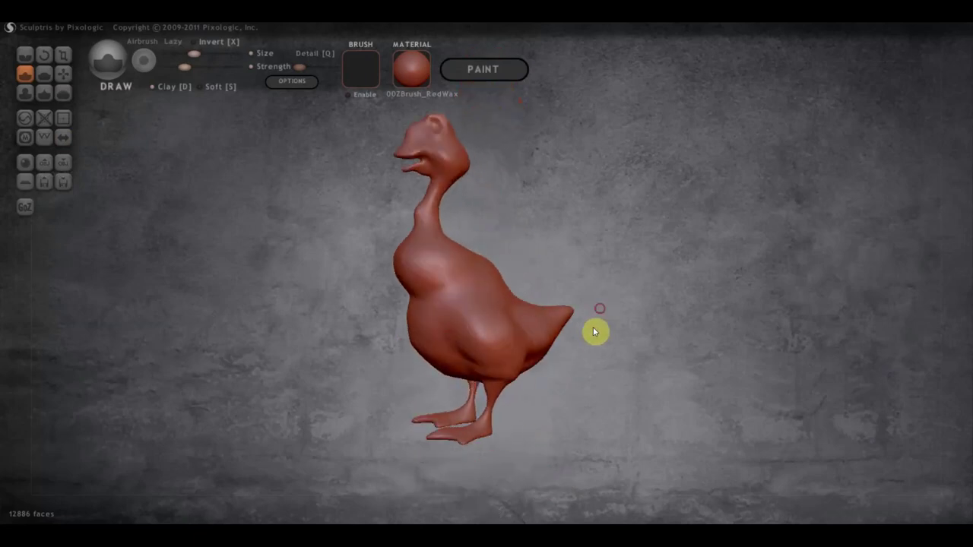
pyautogui.keyDown('shift'); pyautogui.moveTo(606, 332); pyautogui.dragTo(607, 337); pyautogui.keyUp('shift')
pyautogui.scroll(2, 609, 346)
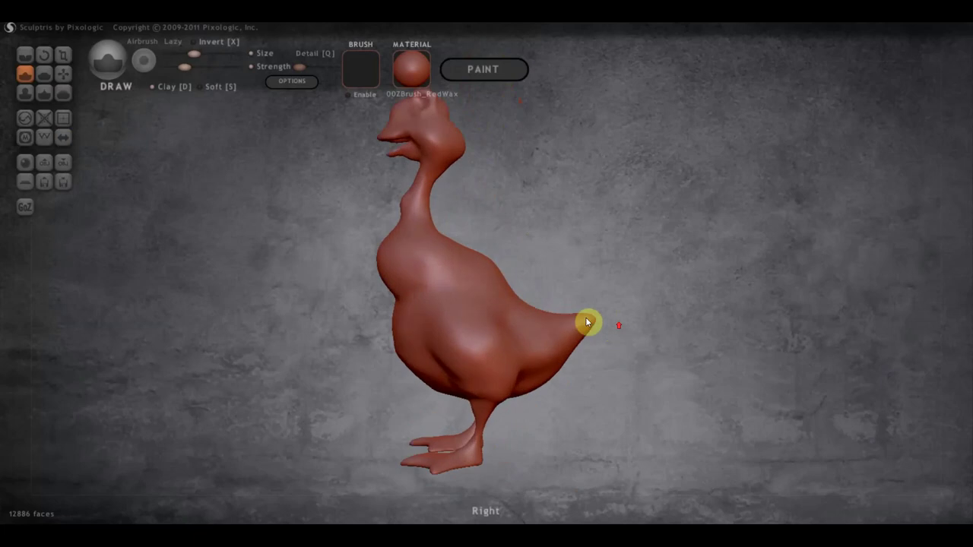
# Enable Symmetry, accept both conversion prompts, and pick the Grab brush
pyautogui.click(63, 138)
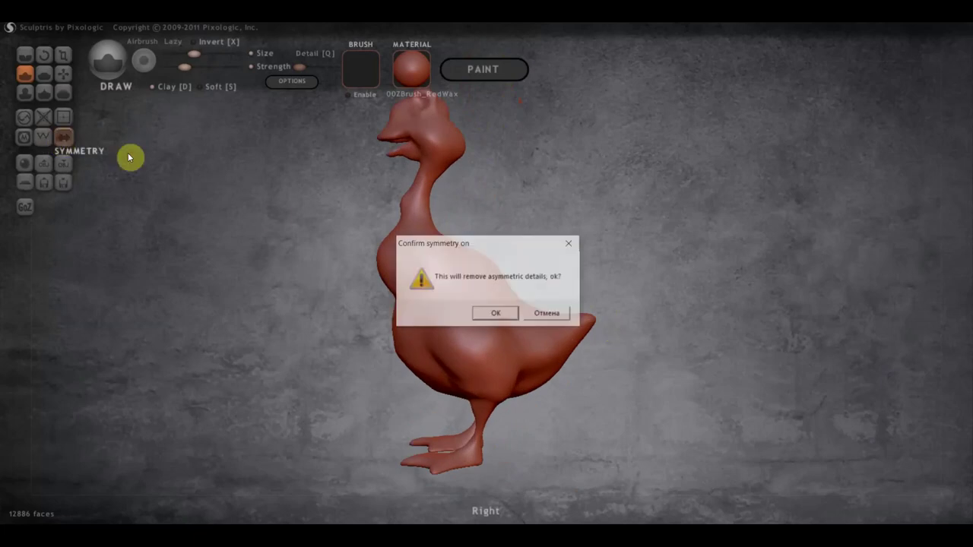
pyautogui.click(496, 312)
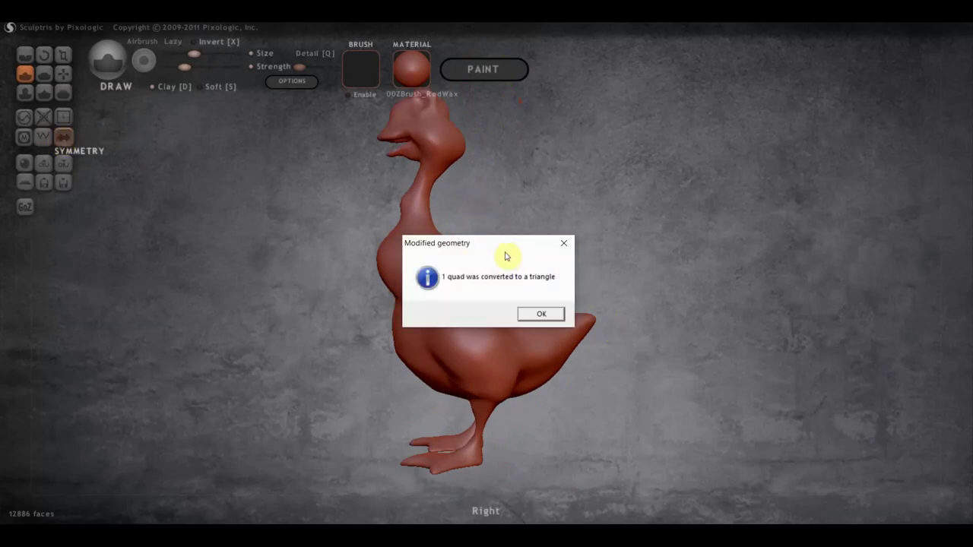
pyautogui.click(538, 312)
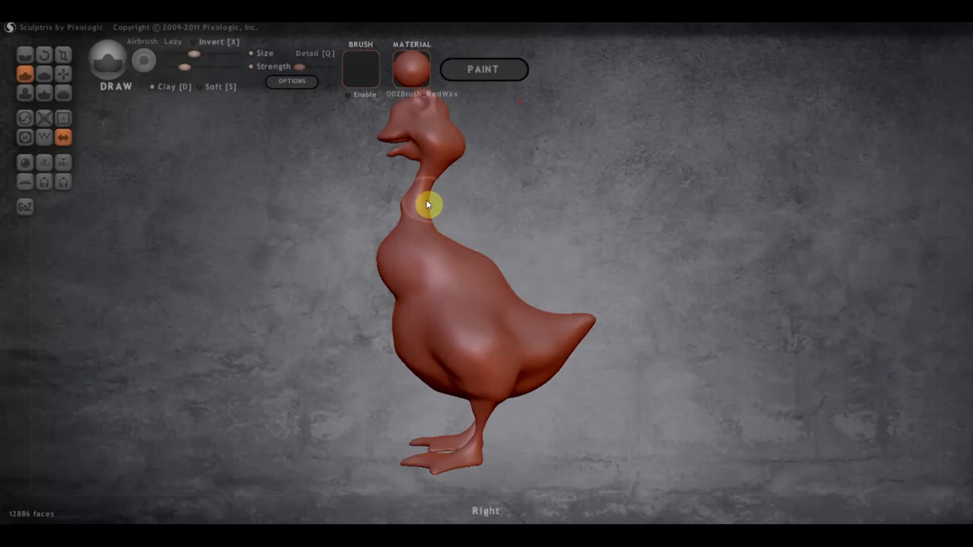
pyautogui.scroll(-1, 427, 203)
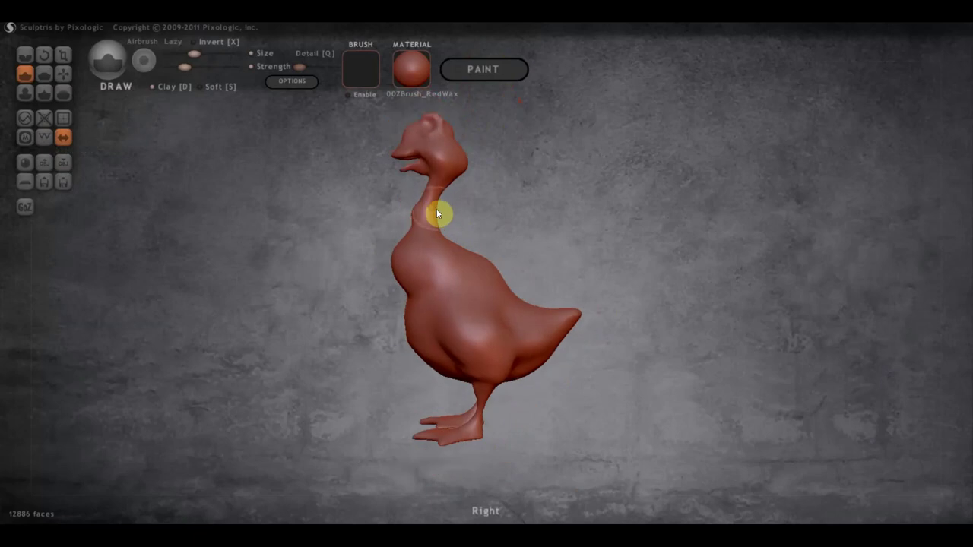
pyautogui.click(64, 73)
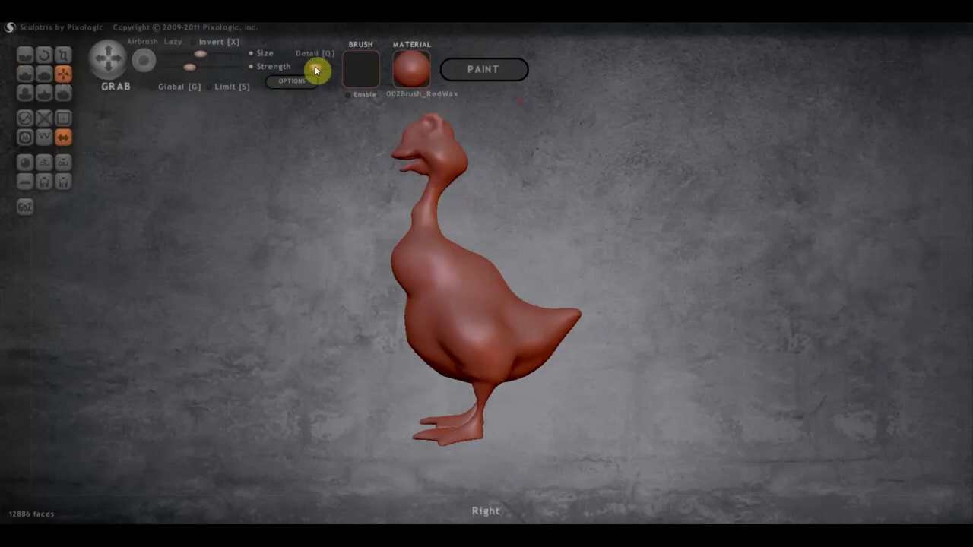
# Grab-pull the goose's neck into a new shape and pull in the bump on its front
pyautogui.scroll(2, 433, 203)
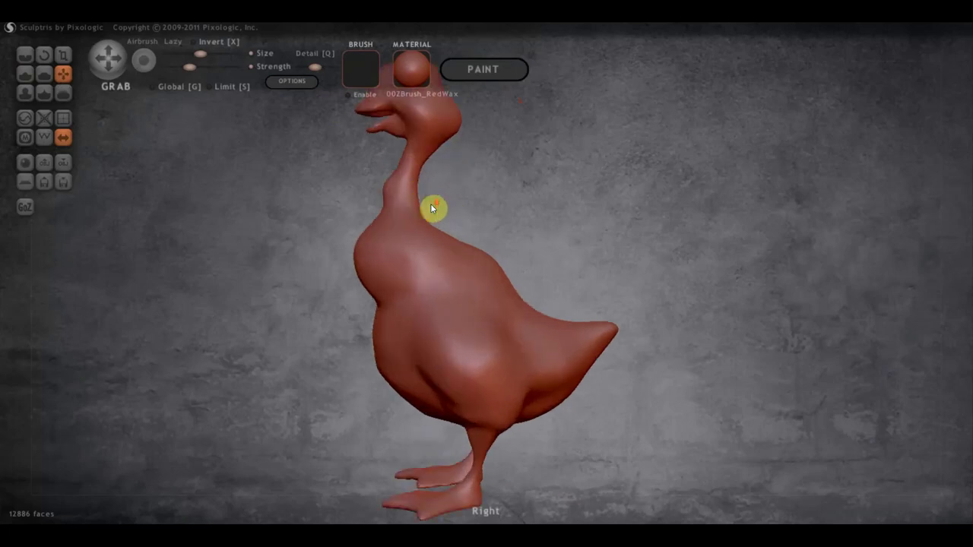
pyautogui.moveTo(491, 199); pyautogui.dragTo(506, 278)
pyautogui.moveTo(428, 253)
pyautogui.mouseDown()
pyautogui.moveTo(453, 264)
pyautogui.moveTo(445, 228)
pyautogui.moveTo(439, 282)
pyautogui.moveTo(469, 276)
pyautogui.mouseUp()
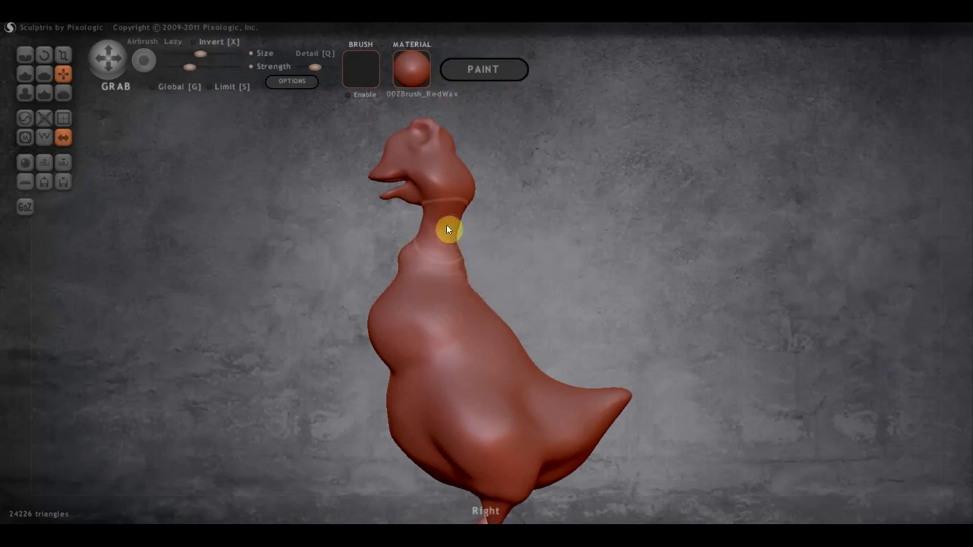
pyautogui.moveTo(447, 231)
pyautogui.mouseDown()
pyautogui.moveTo(462, 228)
pyautogui.moveTo(424, 235)
pyautogui.mouseUp()
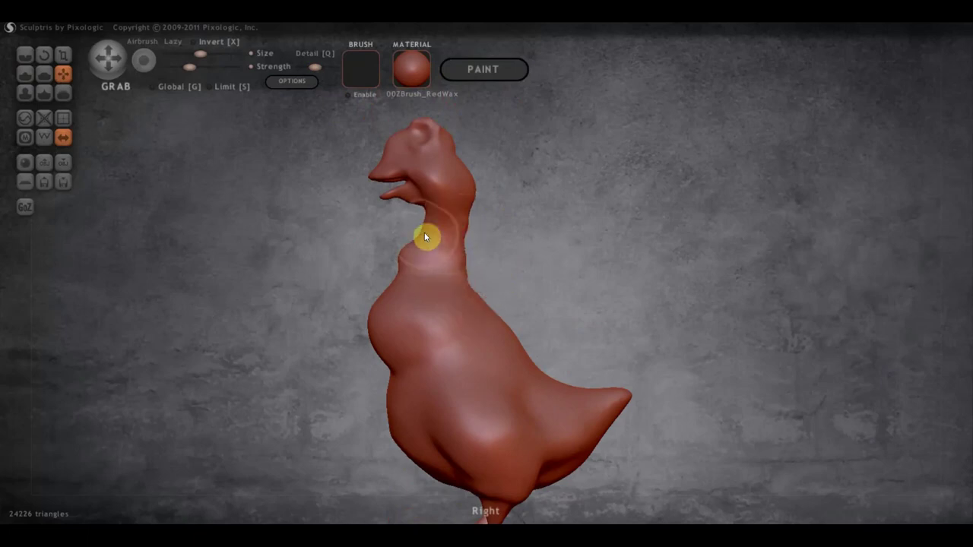
pyautogui.moveTo(548, 256); pyautogui.dragTo(586, 260)
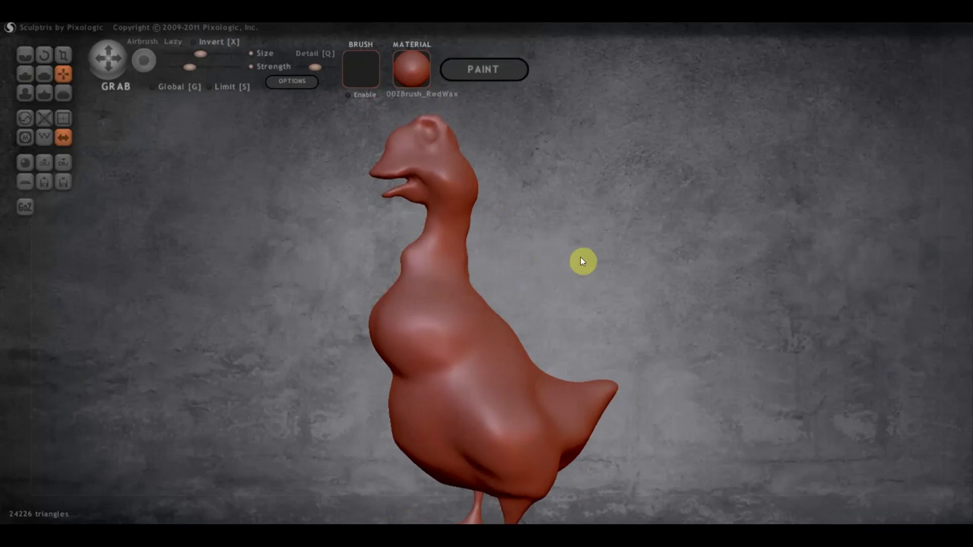
pyautogui.scroll(2, 386, 283)
pyautogui.moveTo(373, 257); pyautogui.dragTo(403, 260)
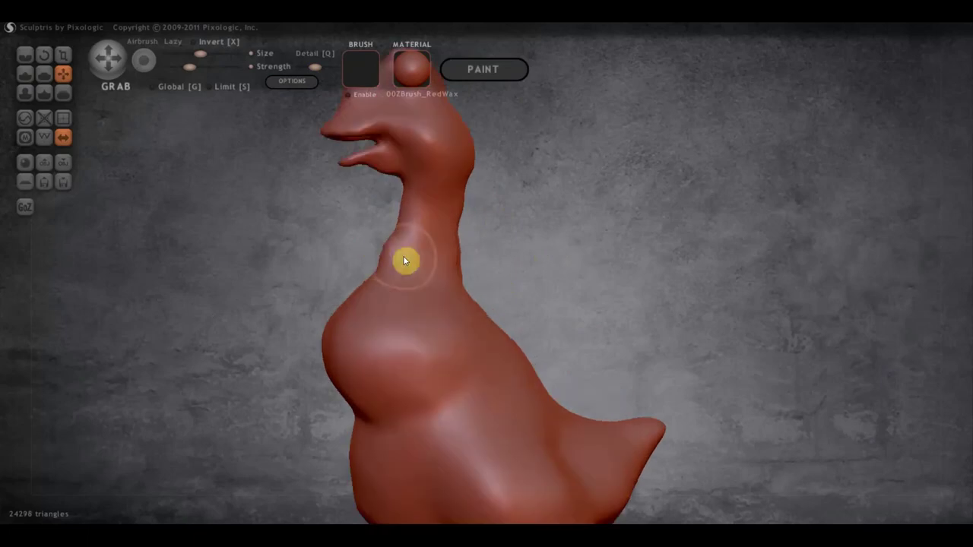
pyautogui.moveTo(405, 249)
pyautogui.mouseDown(button='right')
pyautogui.moveTo(542, 263)
pyautogui.moveTo(482, 259)
pyautogui.mouseUp(button='right')
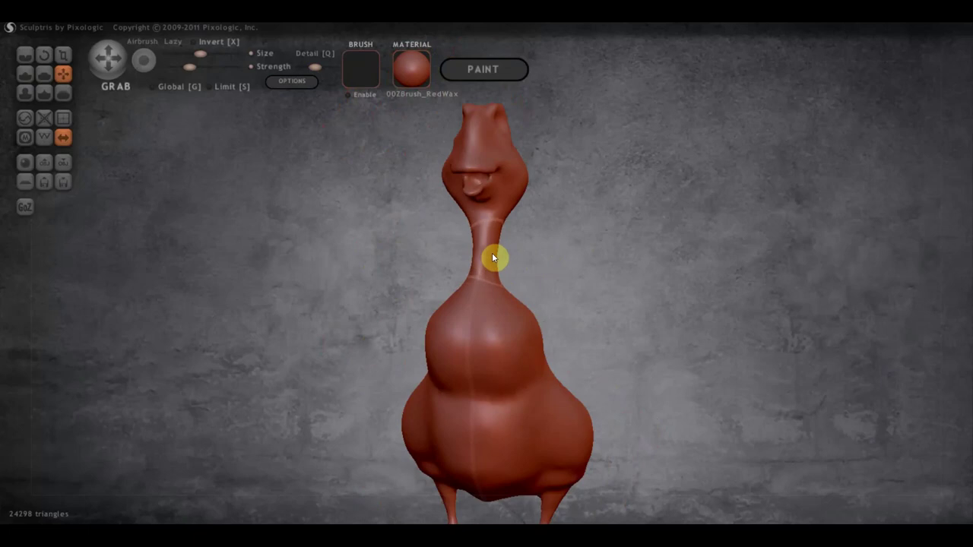
# With the Draw brush, build up the neck surface with small strokes and downward strokes
pyautogui.click(25, 74)
pyautogui.moveTo(361, 218)
pyautogui.mouseDown(button='right')
pyautogui.moveTo(474, 238)
pyautogui.moveTo(464, 237)
pyautogui.mouseUp(button='right')
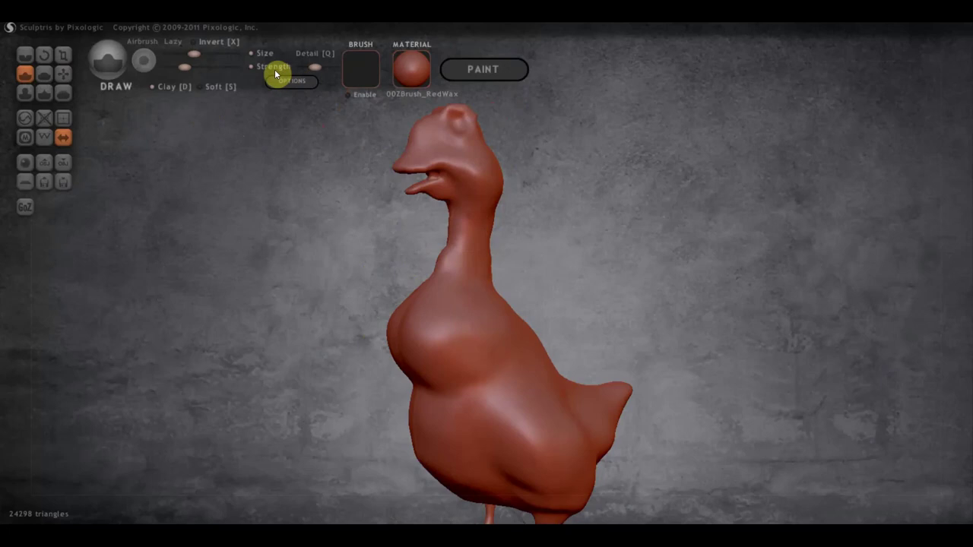
pyautogui.moveTo(484, 221); pyautogui.dragTo(497, 220)
pyautogui.moveTo(497, 219)
pyautogui.mouseDown(button='right')
pyautogui.moveTo(462, 289)
pyautogui.moveTo(580, 240)
pyautogui.moveTo(543, 137)
pyautogui.mouseUp(button='right')
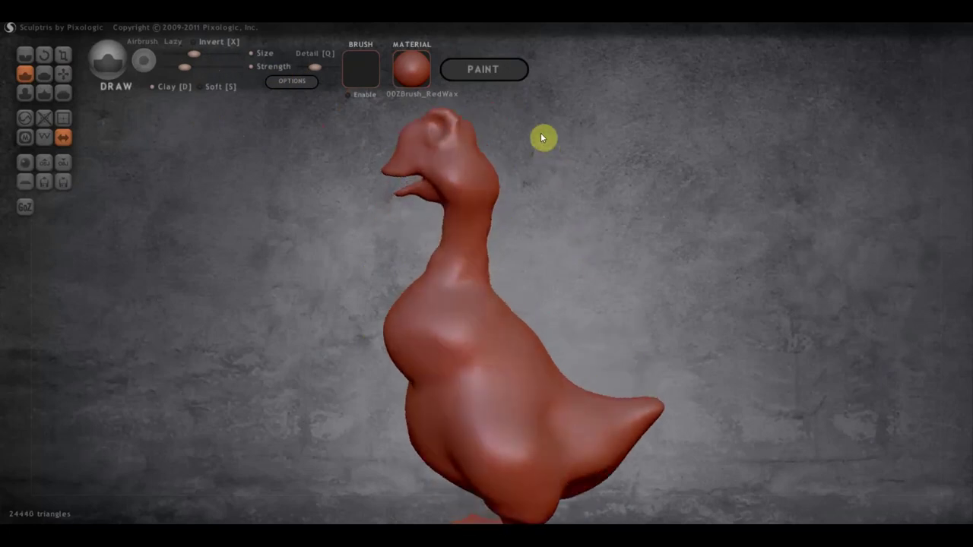
pyautogui.click(461, 225)
pyautogui.moveTo(447, 259)
pyautogui.mouseDown()
pyautogui.moveTo(473, 217)
pyautogui.moveTo(484, 289)
pyautogui.moveTo(494, 251)
pyautogui.mouseUp()
pyautogui.click(465, 236)
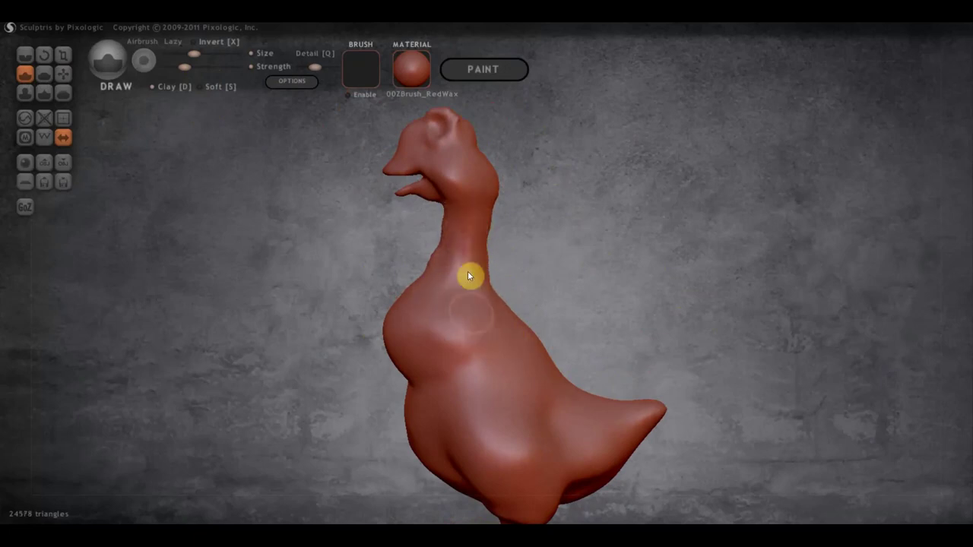
pyautogui.moveTo(465, 223); pyautogui.dragTo(472, 298)
pyautogui.moveTo(462, 219); pyautogui.dragTo(434, 315)
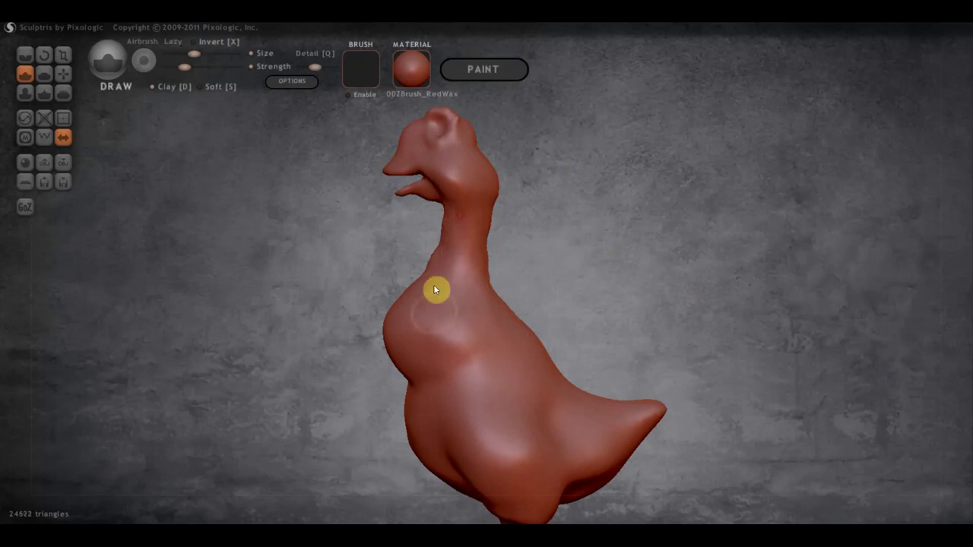
# Refine the right side of the neck and carve a groove down its back
pyautogui.moveTo(559, 285)
pyautogui.mouseDown()
pyautogui.moveTo(726, 292)
pyautogui.moveTo(690, 290)
pyautogui.mouseUp()
pyautogui.moveTo(487, 232)
pyautogui.mouseDown()
pyautogui.moveTo(504, 298)
pyautogui.moveTo(510, 256)
pyautogui.moveTo(494, 275)
pyautogui.moveTo(516, 326)
pyautogui.moveTo(480, 228)
pyautogui.moveTo(486, 313)
pyautogui.moveTo(521, 290)
pyautogui.moveTo(290, 275)
pyautogui.mouseUp()
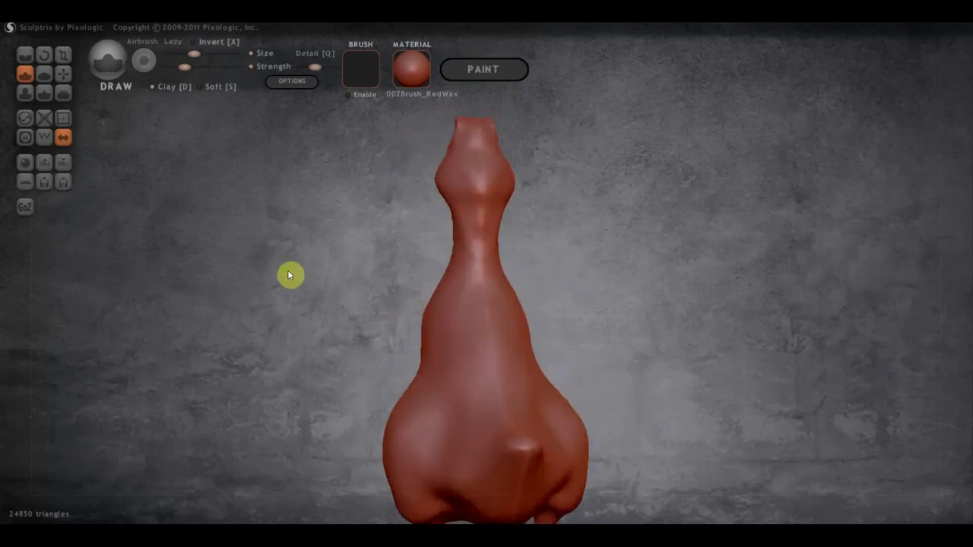
pyautogui.moveTo(467, 213)
pyautogui.mouseDown()
pyautogui.moveTo(463, 278)
pyautogui.moveTo(474, 200)
pyautogui.moveTo(457, 268)
pyautogui.moveTo(460, 212)
pyautogui.moveTo(453, 332)
pyautogui.mouseUp()
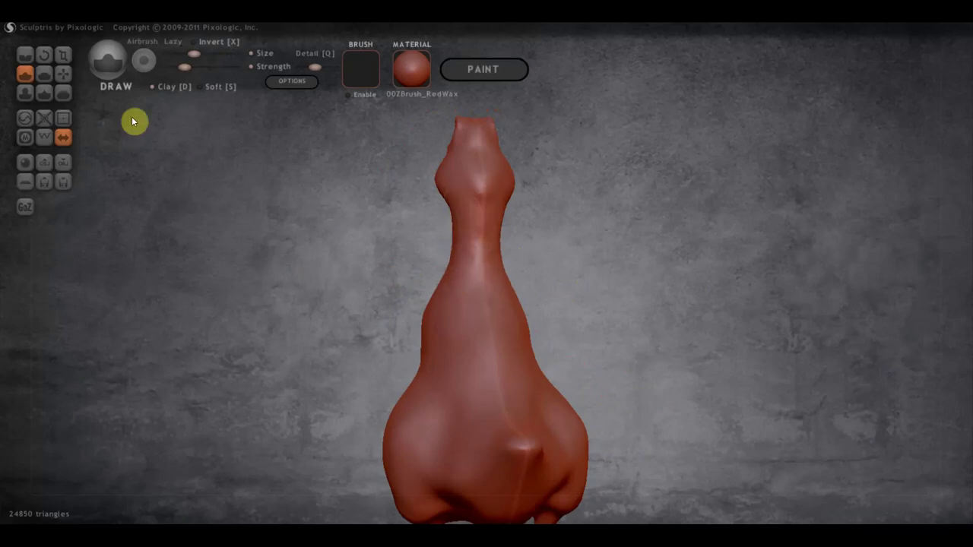
pyautogui.click(65, 76)
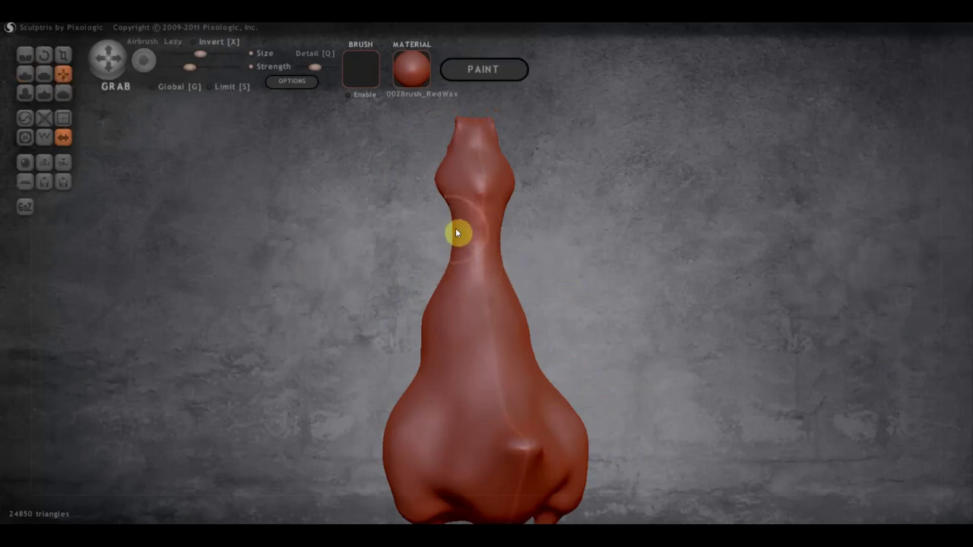
# Use Grab to nudge the neck silhouette, thicken the neck and pull in the beak
pyautogui.moveTo(442, 234); pyautogui.dragTo(439, 250)
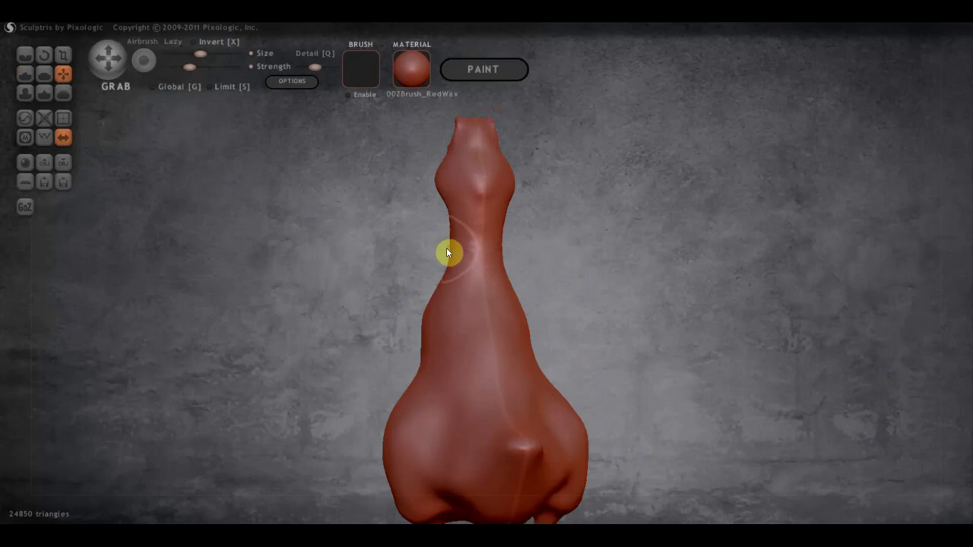
pyautogui.moveTo(412, 245)
pyautogui.mouseDown()
pyautogui.moveTo(552, 282)
pyautogui.moveTo(716, 285)
pyautogui.mouseUp()
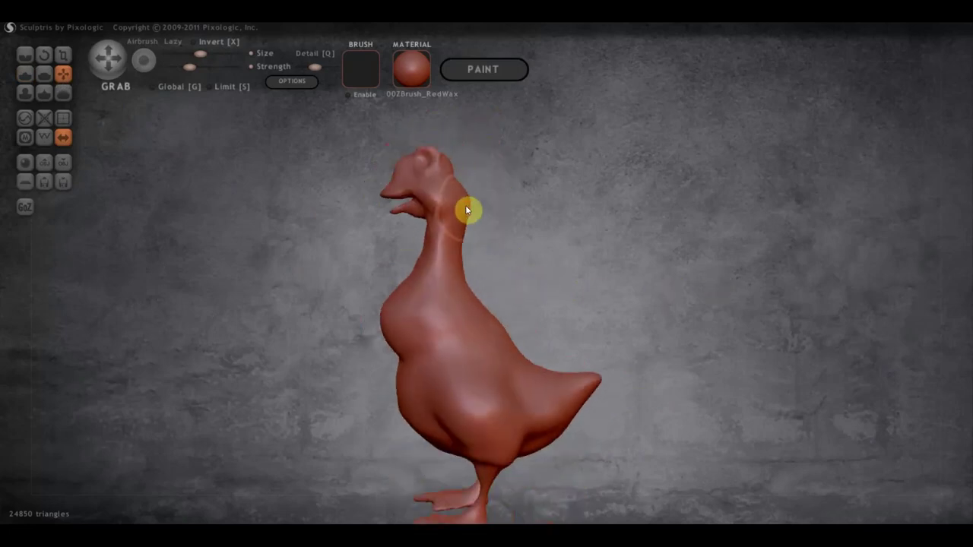
pyautogui.moveTo(460, 210); pyautogui.dragTo(349, 195)
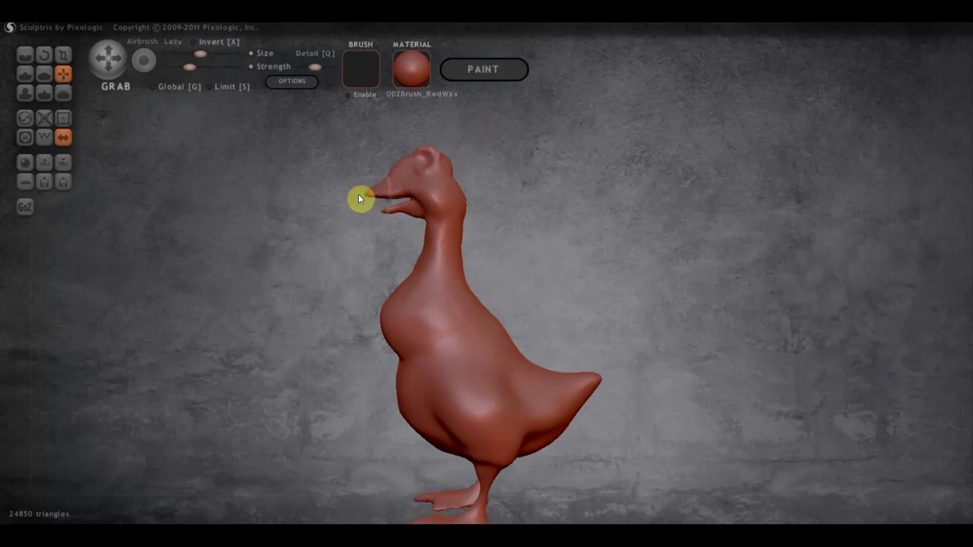
pyautogui.scroll(3, 456, 159)
pyautogui.moveTo(504, 157)
pyautogui.mouseDown()
pyautogui.moveTo(542, 197)
pyautogui.moveTo(346, 219)
pyautogui.moveTo(348, 156)
pyautogui.mouseUp()
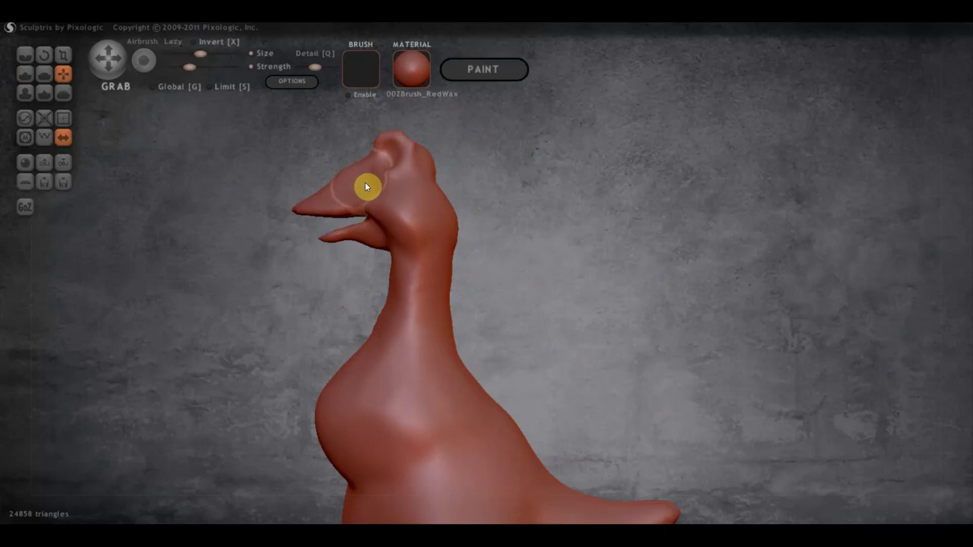
pyautogui.moveTo(519, 256); pyautogui.dragTo(711, 279)
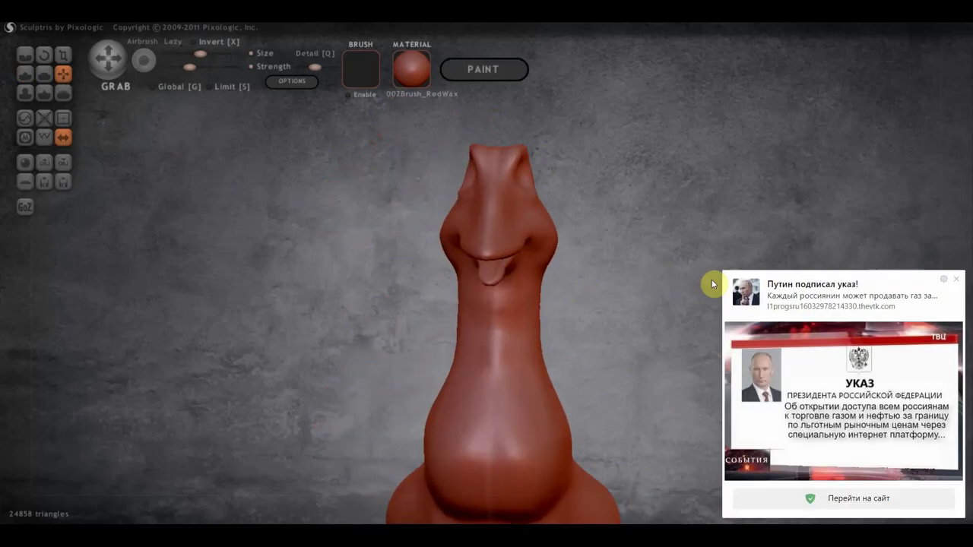
# Close the news notification pop-up and zoom out to show the whole goose
pyautogui.click(957, 278)
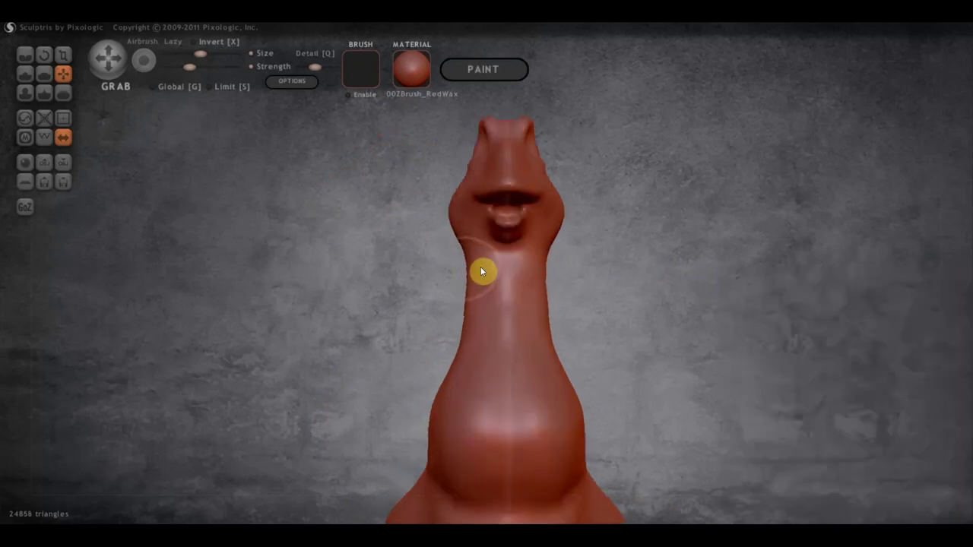
pyautogui.scroll(-1, 593, 364)
pyautogui.scroll(-1, 555, 358)
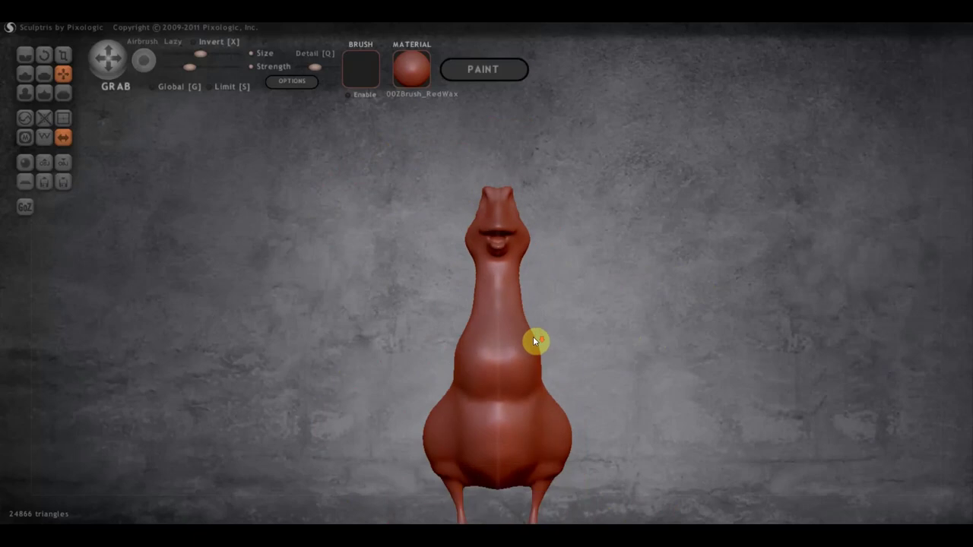
pyautogui.scroll(-1, 532, 344)
pyautogui.scroll(-1, 526, 344)
pyautogui.scroll(-1, 512, 335)
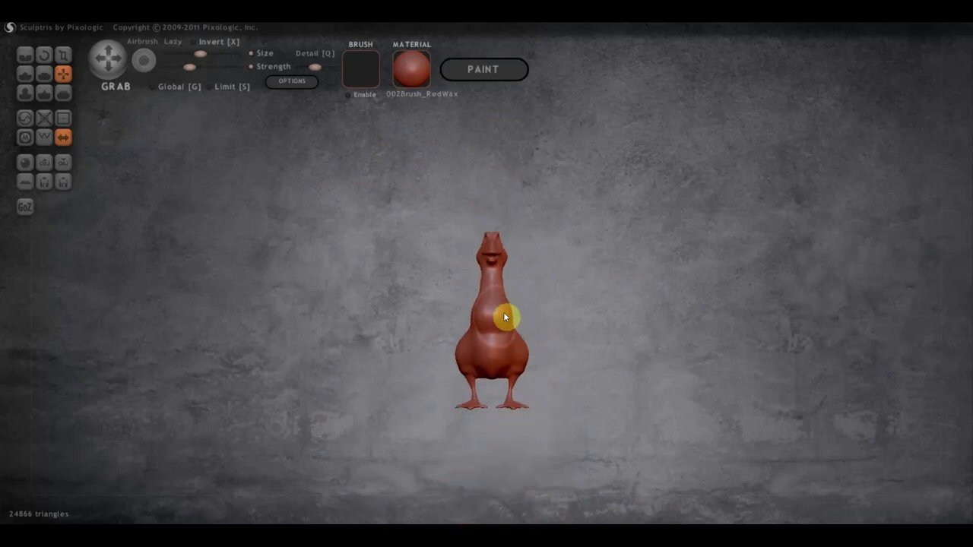
pyautogui.moveTo(507, 304); pyautogui.dragTo(480, 313, button='right')
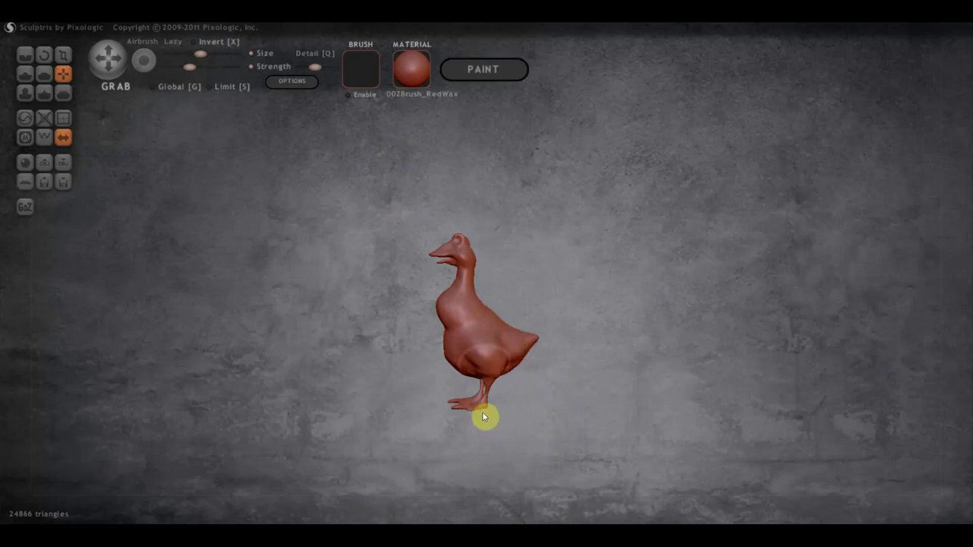
# Drag the goose's foot and lower leg slightly down, then orbit to inspect the body
pyautogui.moveTo(477, 407); pyautogui.dragTo(476, 421)
pyautogui.scroll(2, 448, 361)
pyautogui.scroll(2, 426, 376)
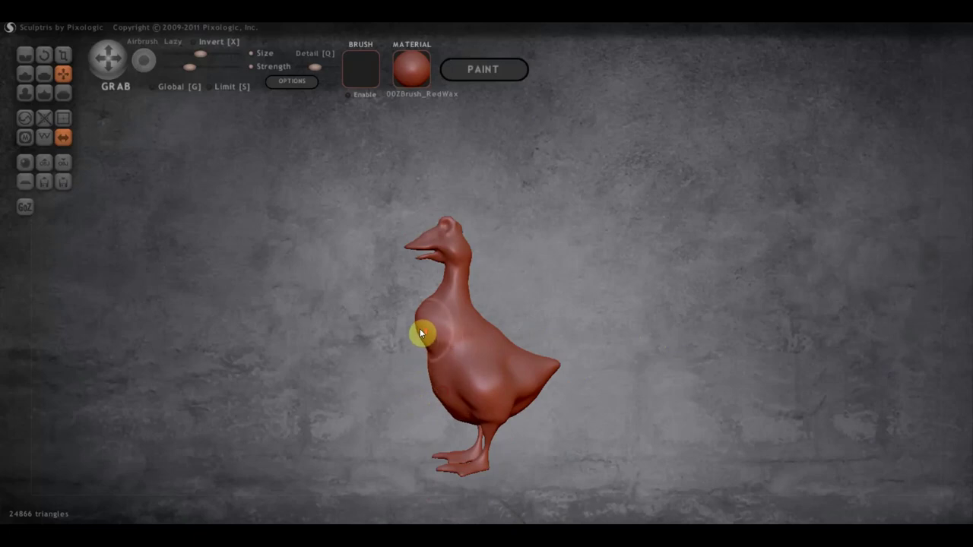
pyautogui.scroll(2, 415, 329)
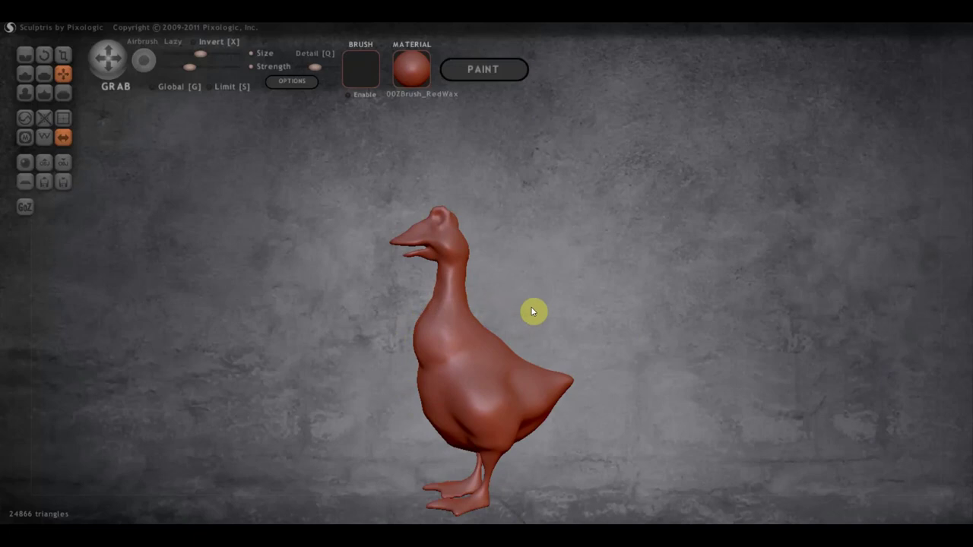
pyautogui.moveTo(530, 310); pyautogui.dragTo(383, 168)
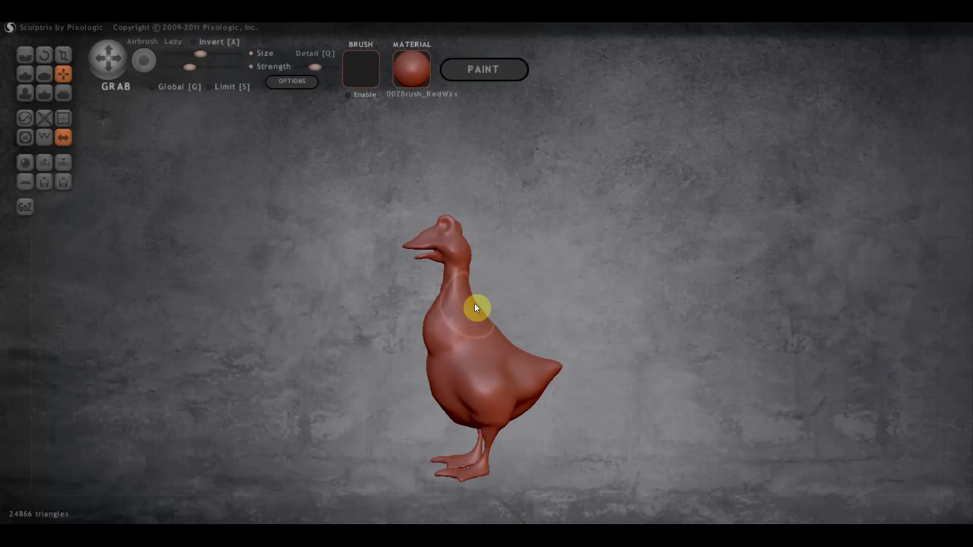
pyautogui.moveTo(495, 308)
pyautogui.mouseDown()
pyautogui.moveTo(517, 304)
pyautogui.moveTo(480, 307)
pyautogui.moveTo(654, 306)
pyautogui.mouseUp()
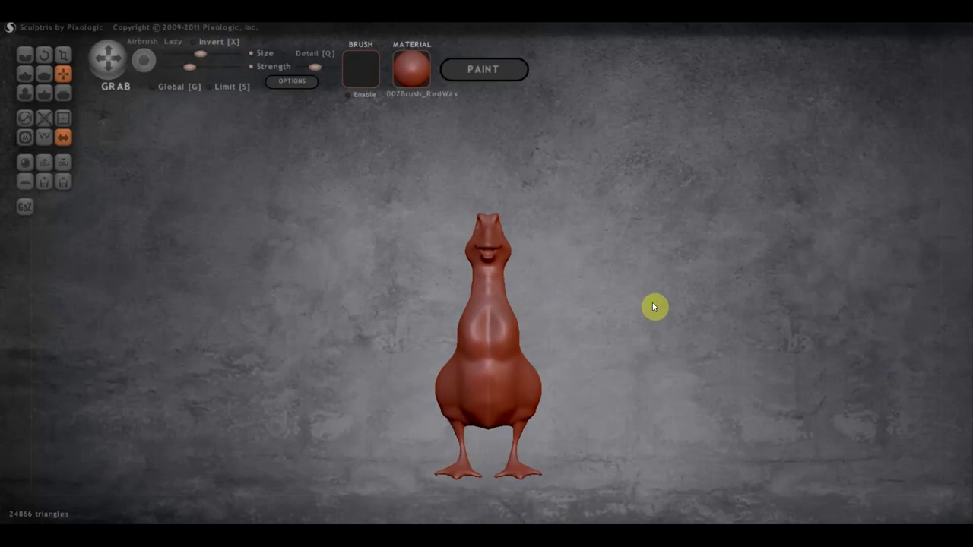
pyautogui.scroll(2, 498, 325)
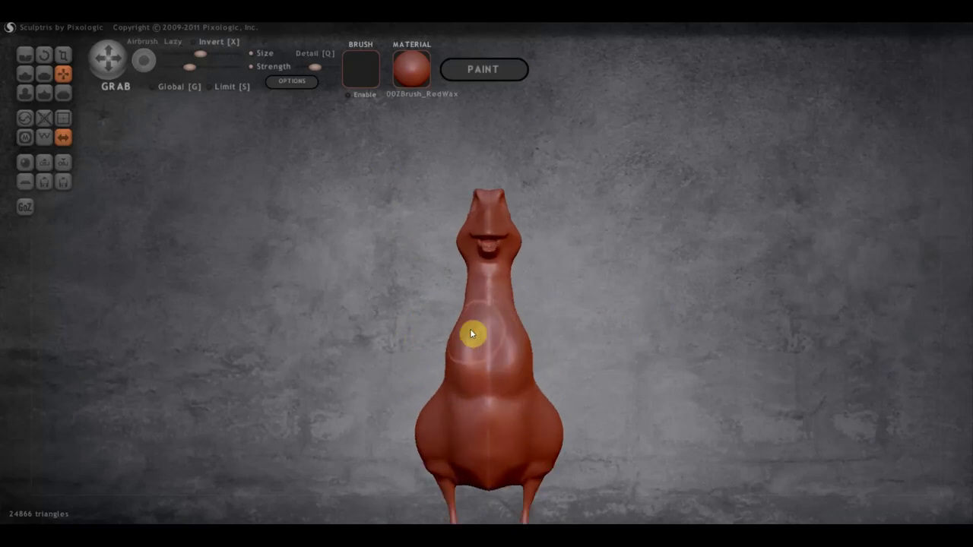
pyautogui.moveTo(504, 352); pyautogui.dragTo(359, 355, button='right')
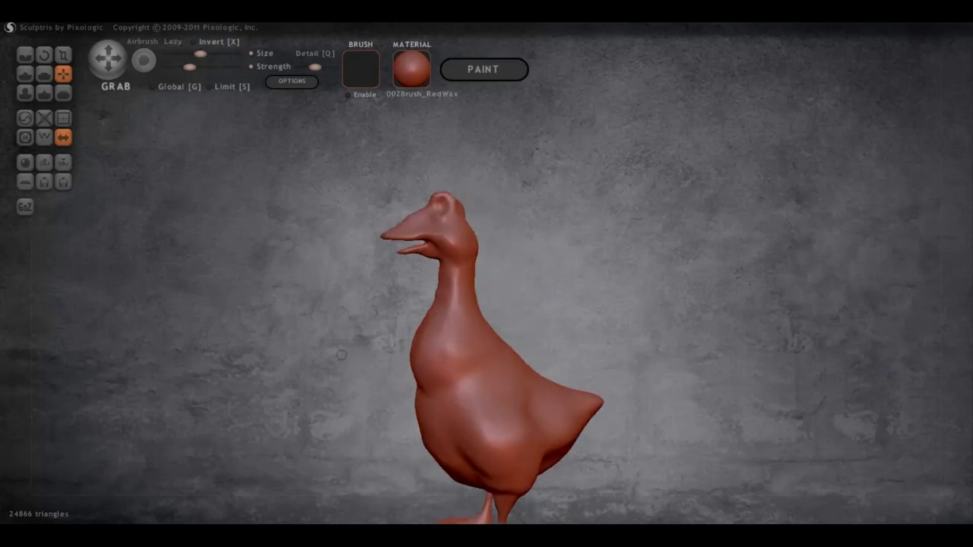
# Turn the head to a frontal view, select the Draw brush and switch Clay off
pyautogui.moveTo(719, 282); pyautogui.dragTo(655, 374, button='right')
pyautogui.scroll(2, 637, 342)
pyautogui.scroll(4, 497, 280)
pyautogui.scroll(1, 550, 291)
pyautogui.moveTo(572, 315); pyautogui.dragTo(710, 332, button='right')
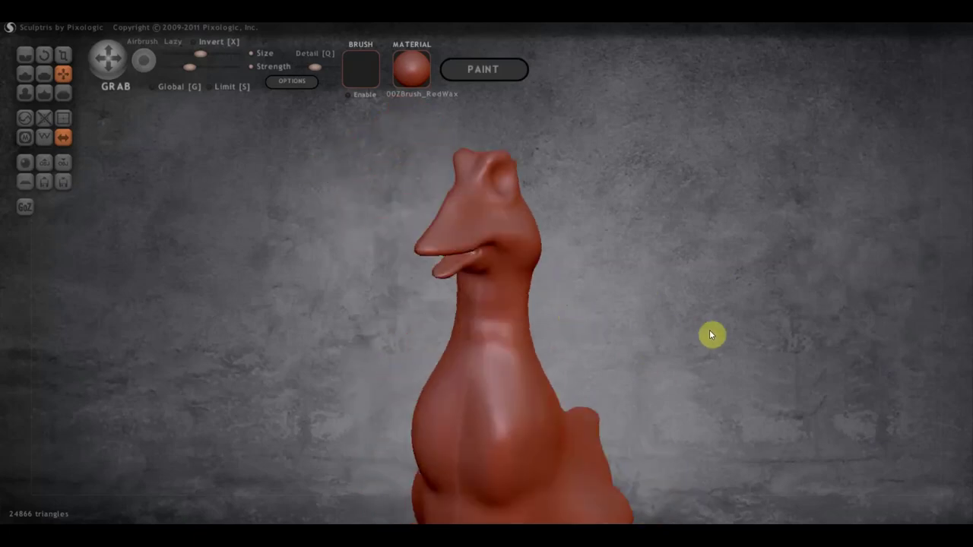
pyautogui.click(25, 74)
pyautogui.moveTo(295, 140); pyautogui.dragTo(339, 192, button='right')
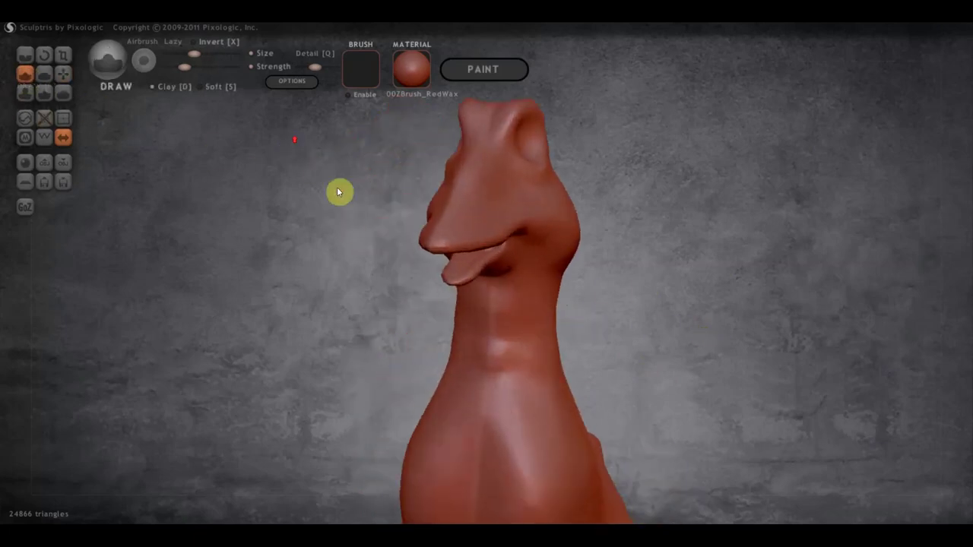
pyautogui.moveTo(476, 199); pyautogui.dragTo(426, 175, button='right')
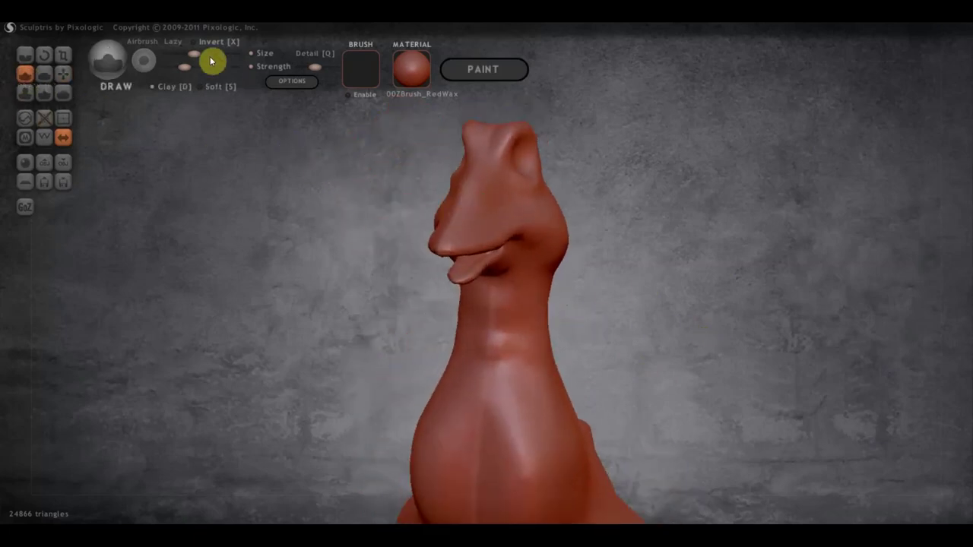
pyautogui.click(152, 86)
# Bulge out the nose and add volume to the snout
pyautogui.moveTo(467, 217)
pyautogui.mouseDown()
pyautogui.moveTo(462, 202)
pyautogui.moveTo(465, 241)
pyautogui.moveTo(424, 264)
pyautogui.moveTo(426, 245)
pyautogui.moveTo(471, 222)
pyautogui.moveTo(486, 226)
pyautogui.moveTo(464, 246)
pyautogui.mouseUp()
pyautogui.moveTo(464, 245)
pyautogui.mouseDown(button='right')
pyautogui.moveTo(329, 250)
pyautogui.moveTo(344, 253)
pyautogui.mouseUp(button='right')
pyautogui.moveTo(455, 307); pyautogui.dragTo(439, 255, button='right')
pyautogui.moveTo(439, 258)
pyautogui.mouseDown()
pyautogui.moveTo(448, 258)
pyautogui.moveTo(426, 301)
pyautogui.moveTo(458, 265)
pyautogui.moveTo(424, 315)
pyautogui.mouseUp()
pyautogui.moveTo(423, 315)
pyautogui.mouseDown(button='right')
pyautogui.moveTo(369, 221)
pyautogui.moveTo(336, 211)
pyautogui.mouseUp(button='right')
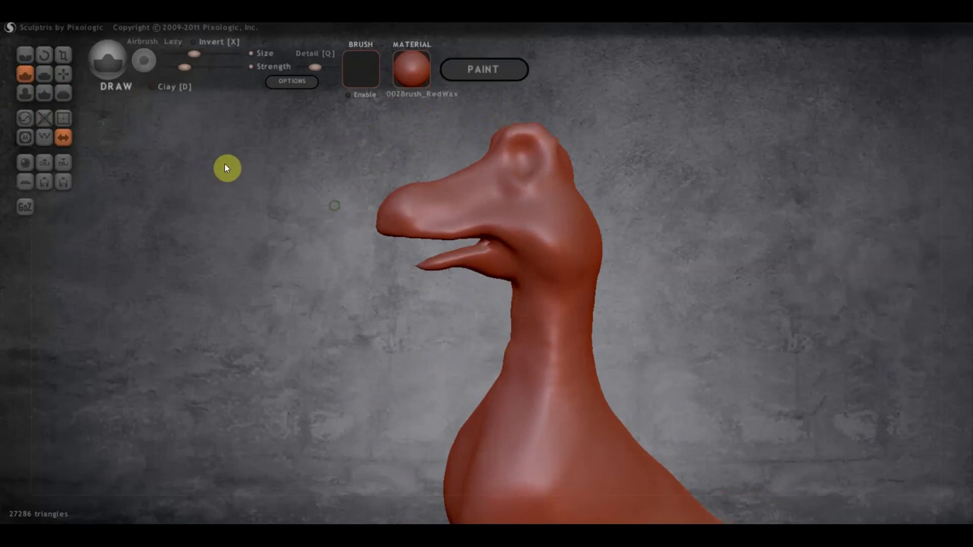
pyautogui.moveTo(231, 169)
pyautogui.mouseDown(button='right')
pyautogui.moveTo(431, 214)
pyautogui.moveTo(489, 174)
pyautogui.mouseUp(button='right')
# Raise a ridge from the brow down the snout and round out the upper lip
pyautogui.moveTo(475, 131); pyautogui.dragTo(494, 181)
pyautogui.moveTo(493, 181)
pyautogui.mouseDown(button='right')
pyautogui.moveTo(532, 169)
pyautogui.moveTo(489, 159)
pyautogui.moveTo(384, 172)
pyautogui.mouseUp(button='right')
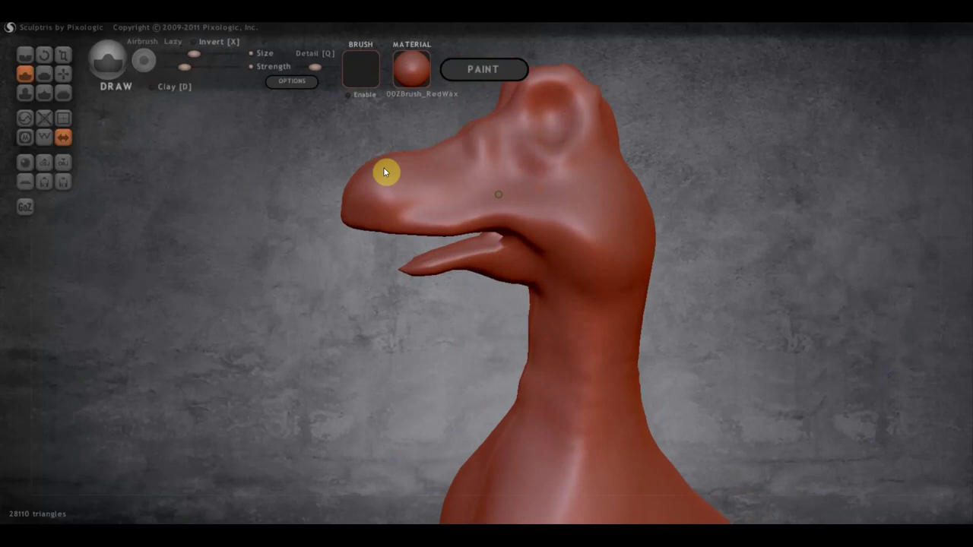
pyautogui.moveTo(501, 217)
pyautogui.mouseDown()
pyautogui.moveTo(372, 225)
pyautogui.moveTo(520, 208)
pyautogui.moveTo(514, 216)
pyautogui.moveTo(497, 162)
pyautogui.moveTo(536, 247)
pyautogui.mouseUp()
pyautogui.moveTo(534, 249); pyautogui.dragTo(733, 227, button='right')
pyautogui.click(63, 73)
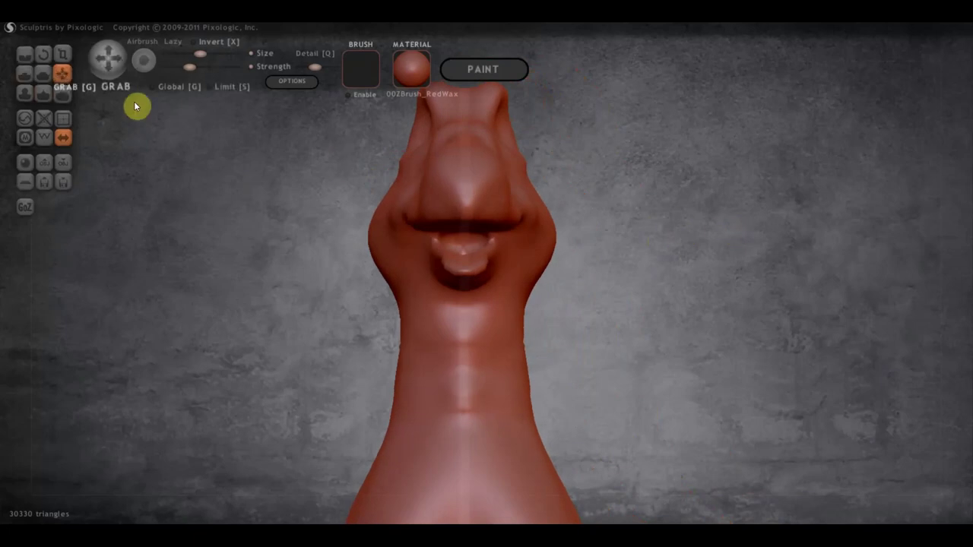
# With Grab, pull the left cheek and mouth outward and reshape the jaw
pyautogui.moveTo(469, 327)
pyautogui.mouseDown(button='right')
pyautogui.moveTo(514, 326)
pyautogui.moveTo(429, 289)
pyautogui.moveTo(417, 265)
pyautogui.mouseUp(button='right')
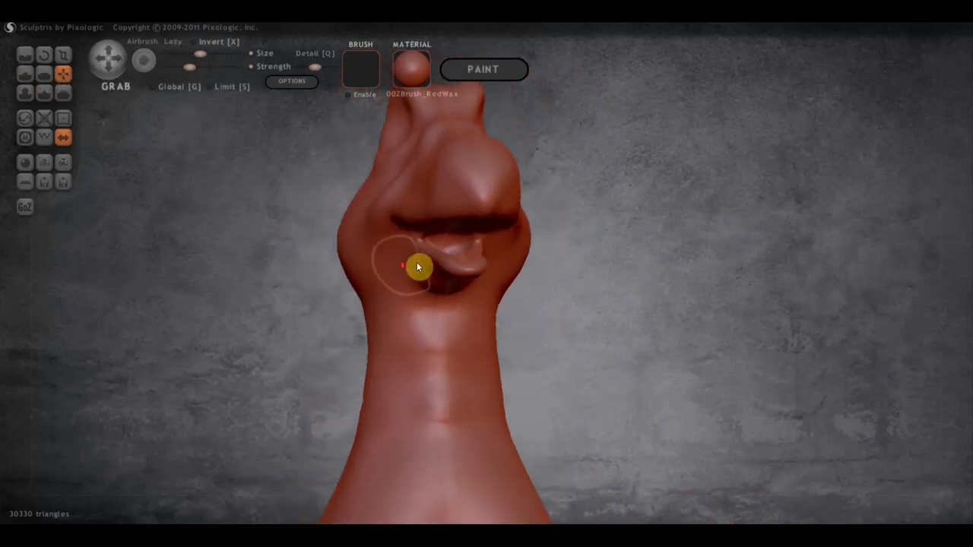
pyautogui.moveTo(417, 259); pyautogui.dragTo(357, 261)
pyautogui.moveTo(403, 261)
pyautogui.mouseDown(button='right')
pyautogui.moveTo(469, 263)
pyautogui.moveTo(448, 332)
pyautogui.moveTo(419, 312)
pyautogui.moveTo(417, 282)
pyautogui.mouseUp(button='right')
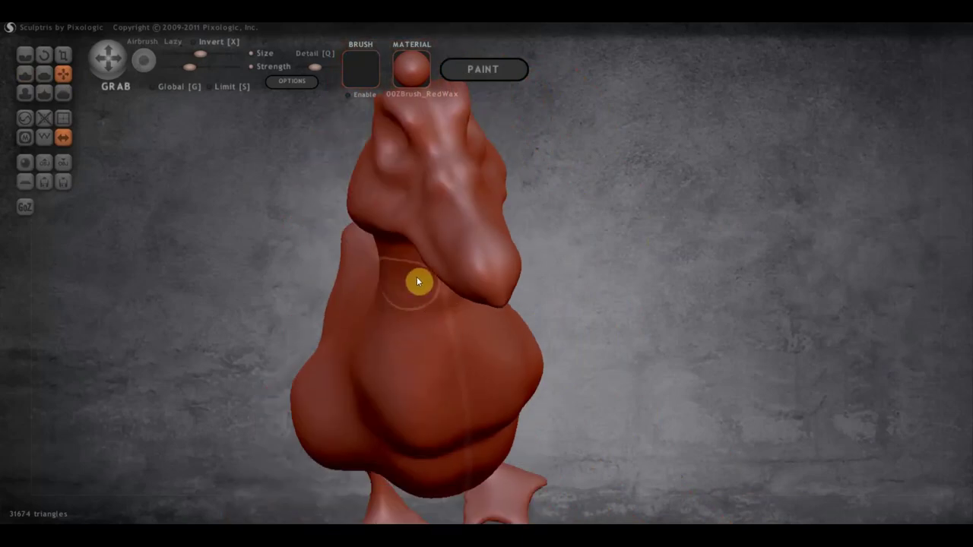
pyautogui.moveTo(406, 248)
pyautogui.mouseDown(button='right')
pyautogui.moveTo(447, 278)
pyautogui.moveTo(433, 287)
pyautogui.mouseUp(button='right')
pyautogui.moveTo(434, 287)
pyautogui.mouseDown()
pyautogui.moveTo(443, 263)
pyautogui.moveTo(441, 284)
pyautogui.moveTo(476, 254)
pyautogui.mouseUp()
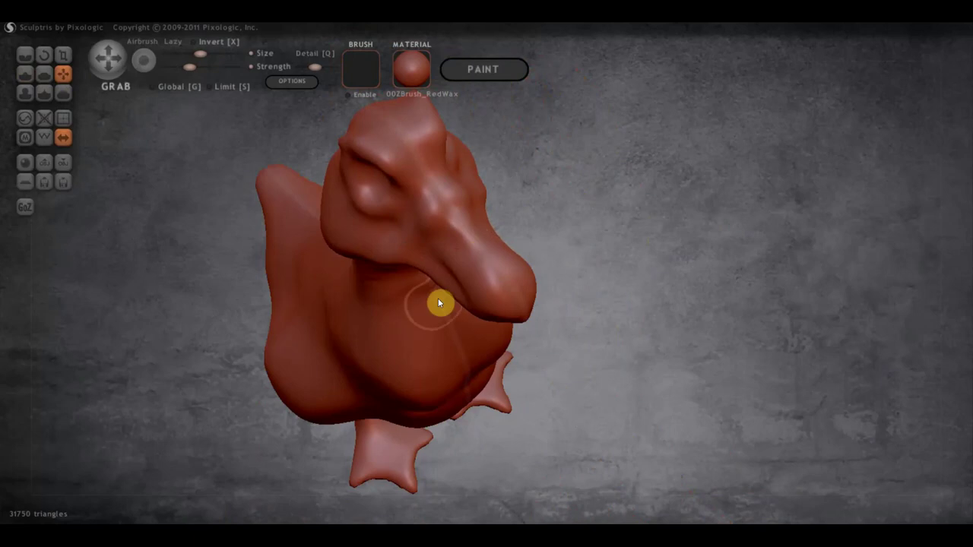
# Reshape the beak's underside and pull its tip into a downward curve
pyautogui.moveTo(438, 293); pyautogui.dragTo(480, 274)
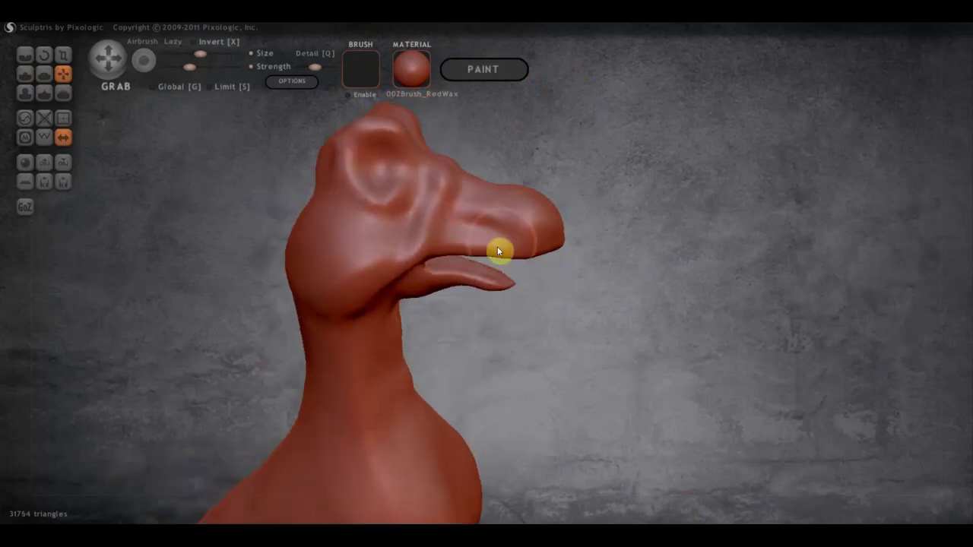
pyautogui.moveTo(498, 251)
pyautogui.mouseDown()
pyautogui.moveTo(506, 272)
pyautogui.moveTo(503, 256)
pyautogui.mouseUp()
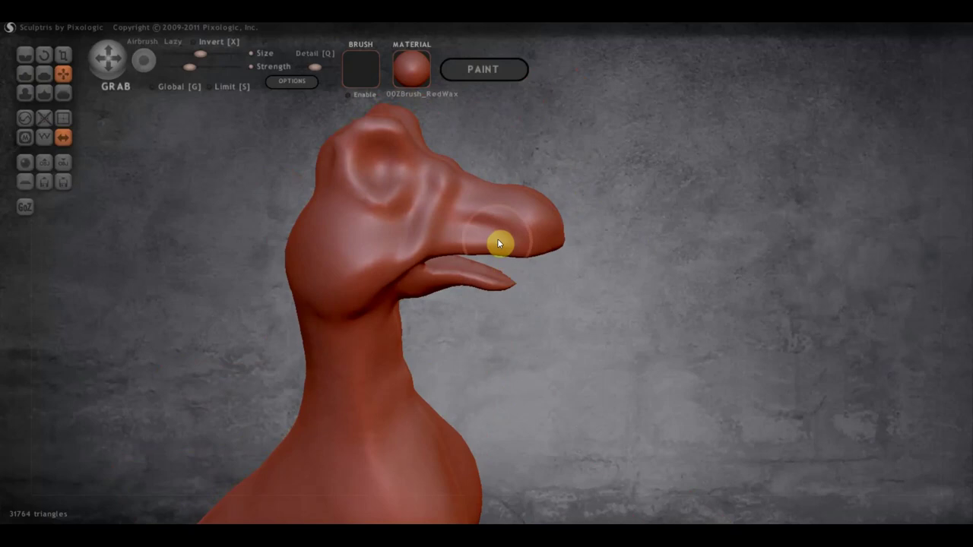
pyautogui.moveTo(492, 224); pyautogui.dragTo(488, 229)
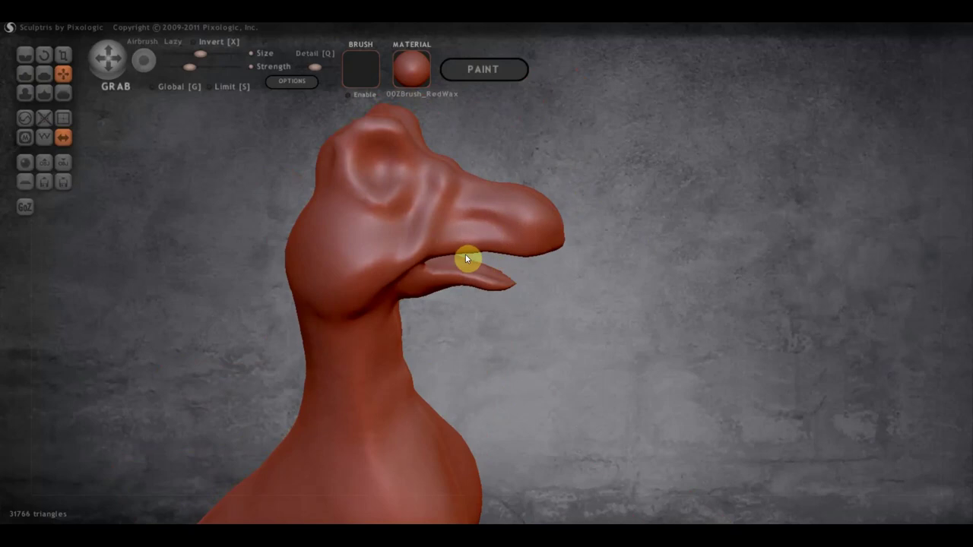
pyautogui.scroll(-2, 532, 224)
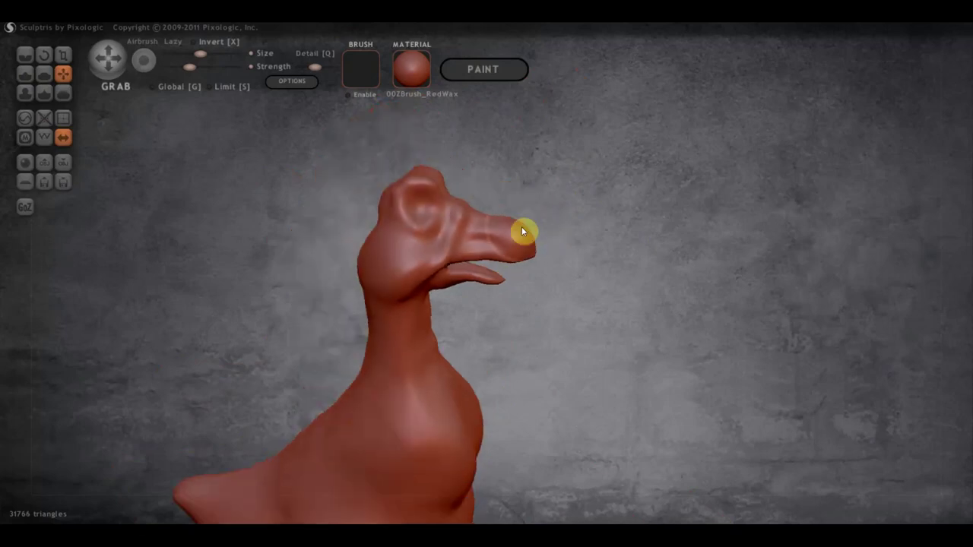
pyautogui.moveTo(524, 227)
pyautogui.mouseDown()
pyautogui.moveTo(525, 216)
pyautogui.moveTo(536, 219)
pyautogui.moveTo(546, 270)
pyautogui.mouseUp()
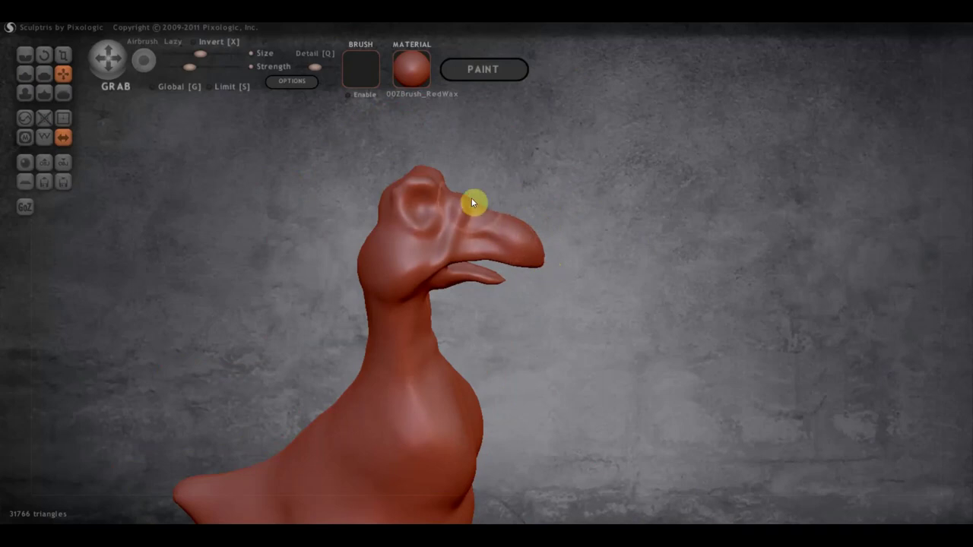
# Undo an ear disc stroke and pull the top of the head into a taller dome
pyautogui.moveTo(413, 202)
pyautogui.mouseDown(button='right')
pyautogui.moveTo(481, 203)
pyautogui.moveTo(430, 210)
pyautogui.moveTo(389, 193)
pyautogui.moveTo(455, 173)
pyautogui.mouseUp(button='right')
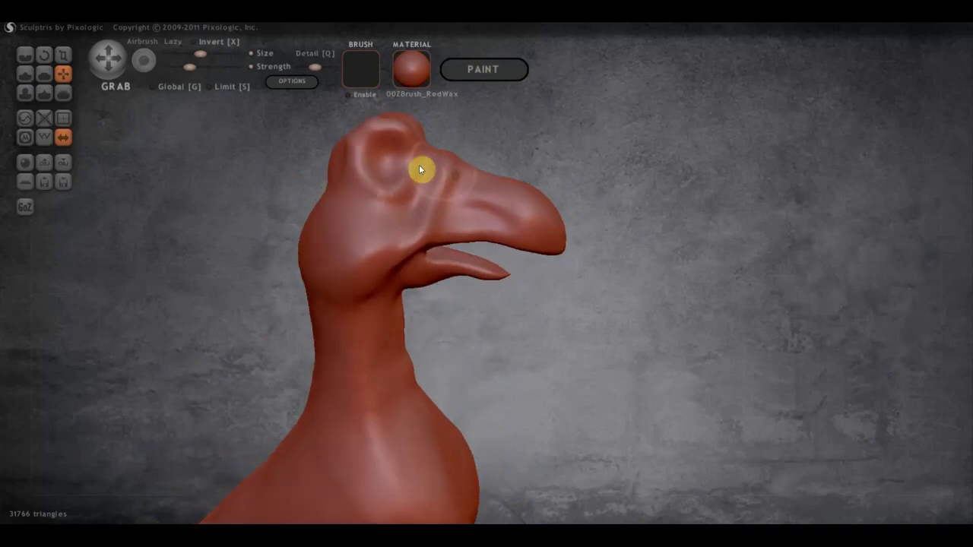
pyautogui.moveTo(386, 143)
pyautogui.mouseDown()
pyautogui.moveTo(390, 136)
pyautogui.moveTo(384, 170)
pyautogui.mouseUp()
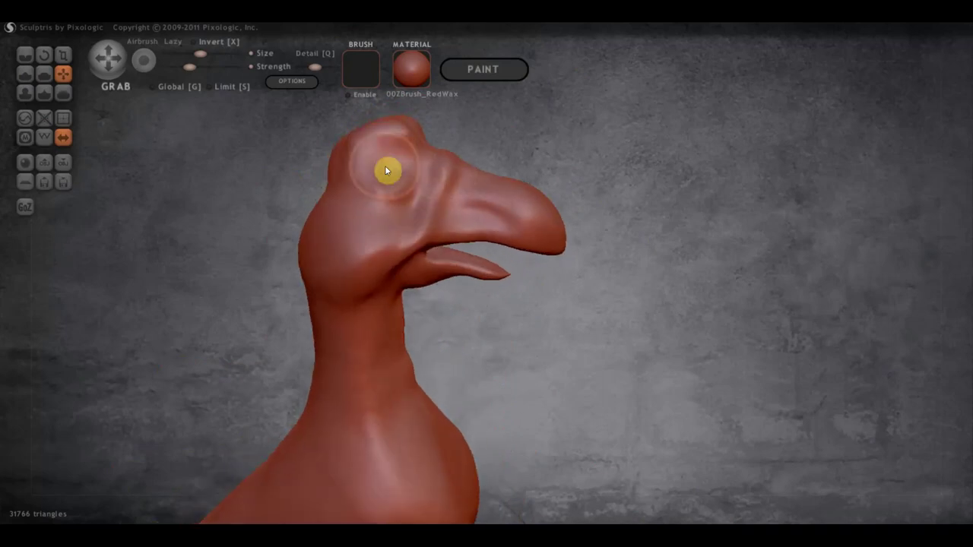
pyautogui.hotkey('ctrl', 'z')
pyautogui.moveTo(425, 177)
pyautogui.mouseDown(button='right')
pyautogui.moveTo(384, 180)
pyautogui.moveTo(410, 211)
pyautogui.moveTo(425, 208)
pyautogui.mouseUp(button='right')
pyautogui.moveTo(427, 193); pyautogui.dragTo(427, 182)
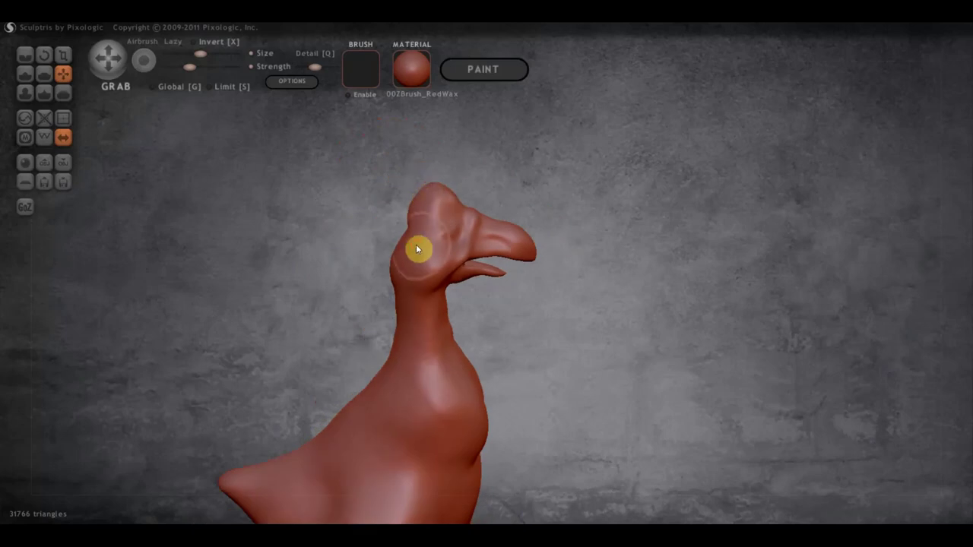
pyautogui.moveTo(418, 232); pyautogui.dragTo(219, 220, button='right')
pyautogui.scroll(2, 395, 191)
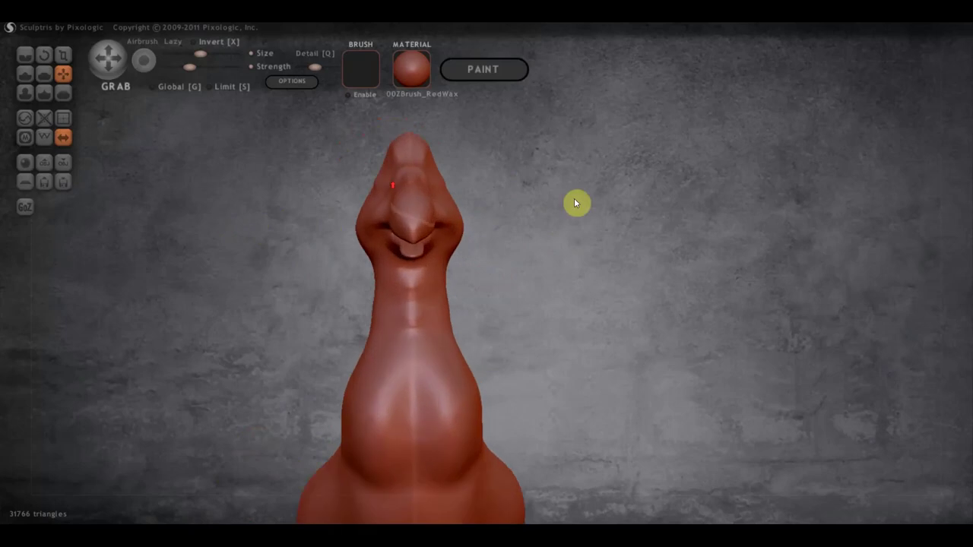
pyautogui.moveTo(396, 192); pyautogui.dragTo(512, 208, button='right')
pyautogui.moveTo(408, 209); pyautogui.dragTo(512, 190, button='right')
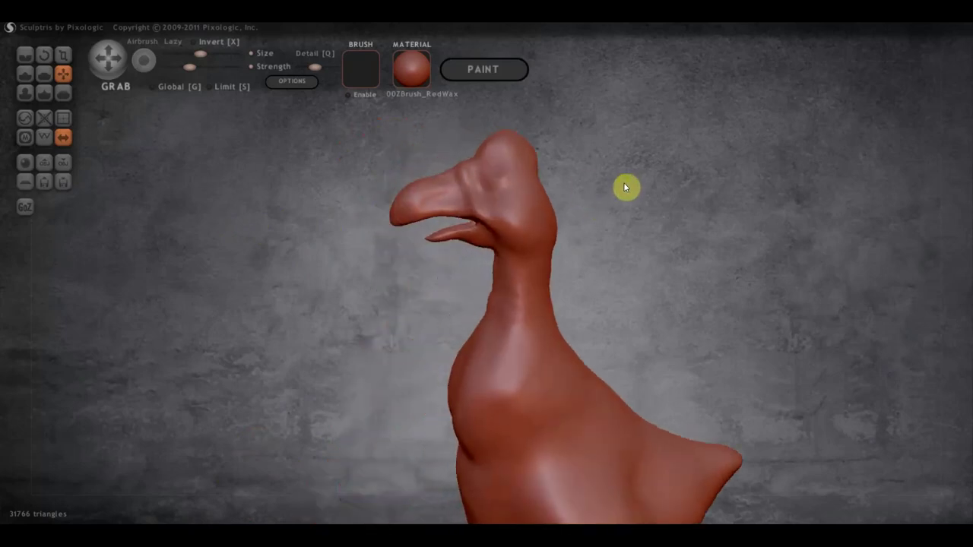
pyautogui.scroll(-2, 601, 243)
pyautogui.moveTo(582, 306)
pyautogui.mouseDown(button='right')
pyautogui.moveTo(402, 299)
pyautogui.moveTo(514, 294)
pyautogui.moveTo(555, 327)
pyautogui.moveTo(591, 322)
pyautogui.mouseUp(button='right')
# With the Draw brush, add volume to the side of the head and dent near the eye
pyautogui.click(25, 74)
pyautogui.moveTo(384, 213); pyautogui.dragTo(406, 218, button='right')
pyautogui.moveTo(405, 218)
pyautogui.mouseDown()
pyautogui.moveTo(466, 250)
pyautogui.moveTo(413, 218)
pyautogui.moveTo(463, 233)
pyautogui.mouseUp()
pyautogui.moveTo(396, 232); pyautogui.dragTo(446, 263)
pyautogui.moveTo(446, 263)
pyautogui.mouseDown(button='right')
pyautogui.moveTo(527, 254)
pyautogui.moveTo(458, 261)
pyautogui.mouseUp(button='right')
pyautogui.moveTo(458, 261)
pyautogui.mouseDown()
pyautogui.moveTo(472, 279)
pyautogui.moveTo(431, 263)
pyautogui.moveTo(448, 280)
pyautogui.moveTo(497, 279)
pyautogui.moveTo(449, 265)
pyautogui.moveTo(449, 315)
pyautogui.moveTo(404, 289)
pyautogui.moveTo(489, 355)
pyautogui.mouseUp()
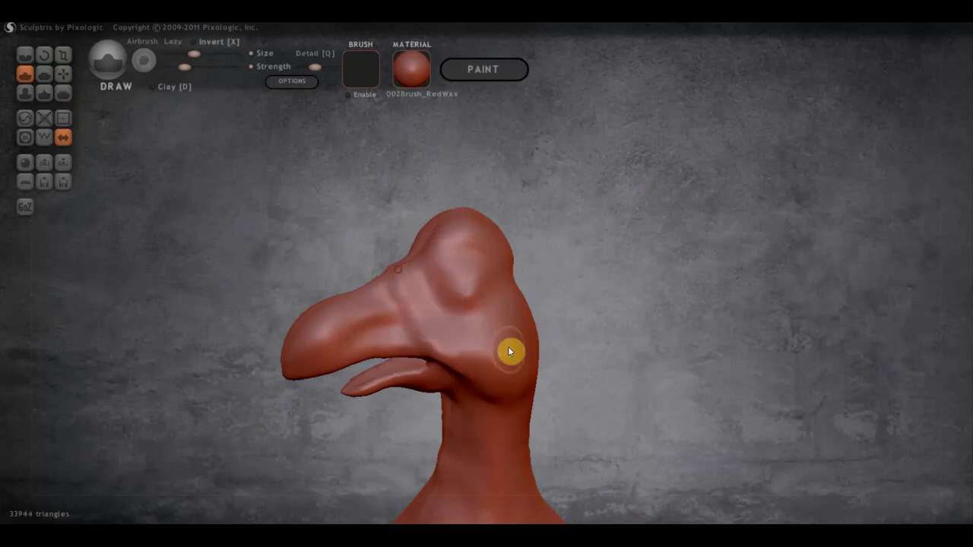
pyautogui.moveTo(504, 361)
pyautogui.mouseDown(button='right')
pyautogui.moveTo(599, 322)
pyautogui.moveTo(658, 314)
pyautogui.mouseUp(button='right')
pyautogui.moveTo(589, 270)
pyautogui.mouseDown(button='right')
pyautogui.moveTo(596, 274)
pyautogui.moveTo(482, 273)
pyautogui.moveTo(419, 307)
pyautogui.moveTo(404, 229)
pyautogui.mouseUp(button='right')
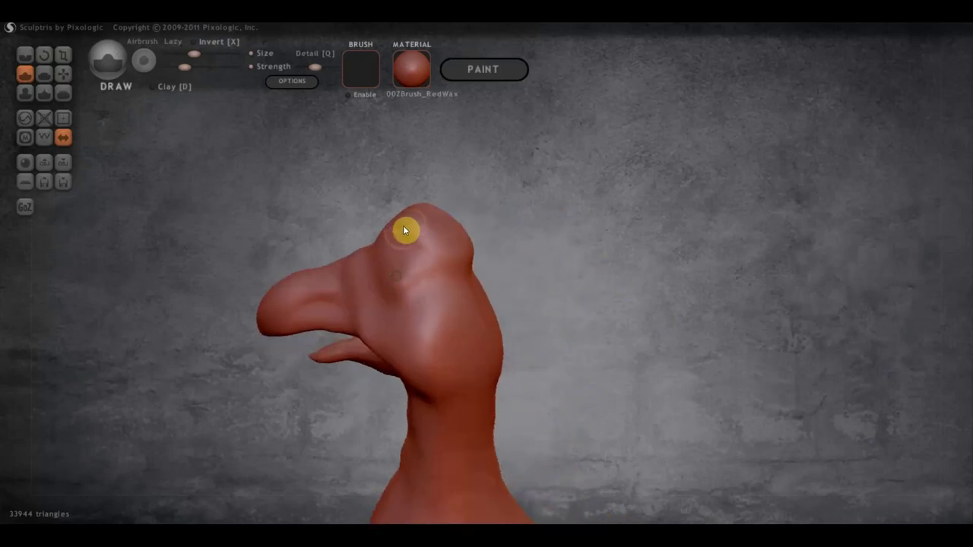
# Sculpt a small dimple by the eye plus light strokes on the crown and neck
pyautogui.moveTo(416, 235); pyautogui.dragTo(430, 258)
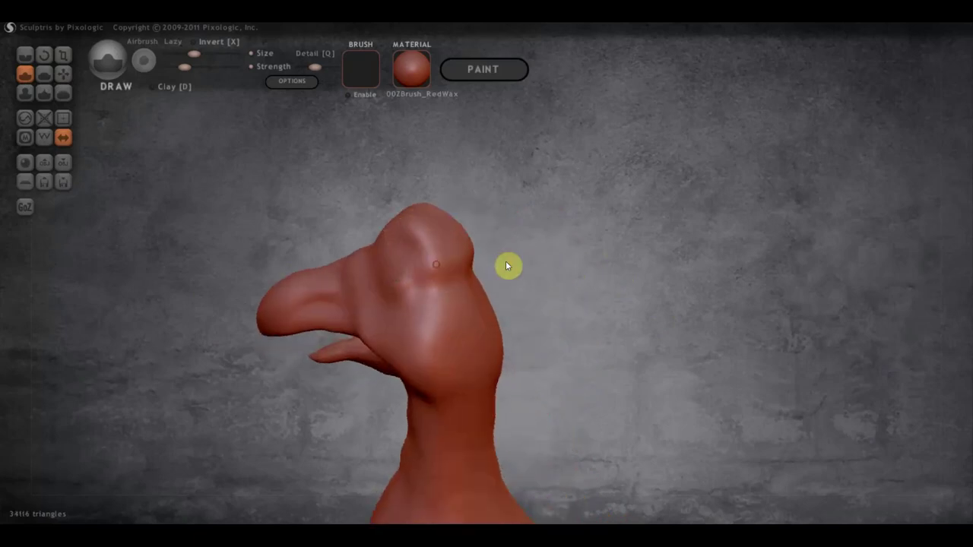
pyautogui.moveTo(504, 273); pyautogui.dragTo(365, 255, button='right')
pyautogui.moveTo(435, 241); pyautogui.dragTo(399, 211)
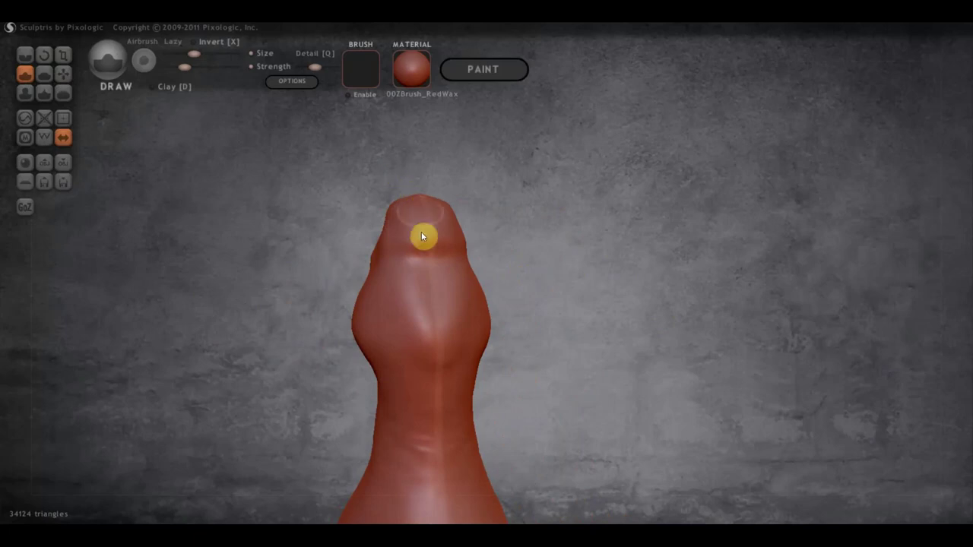
pyautogui.moveTo(462, 375); pyautogui.dragTo(439, 412, button='right')
pyautogui.moveTo(467, 373); pyautogui.dragTo(550, 373, button='right')
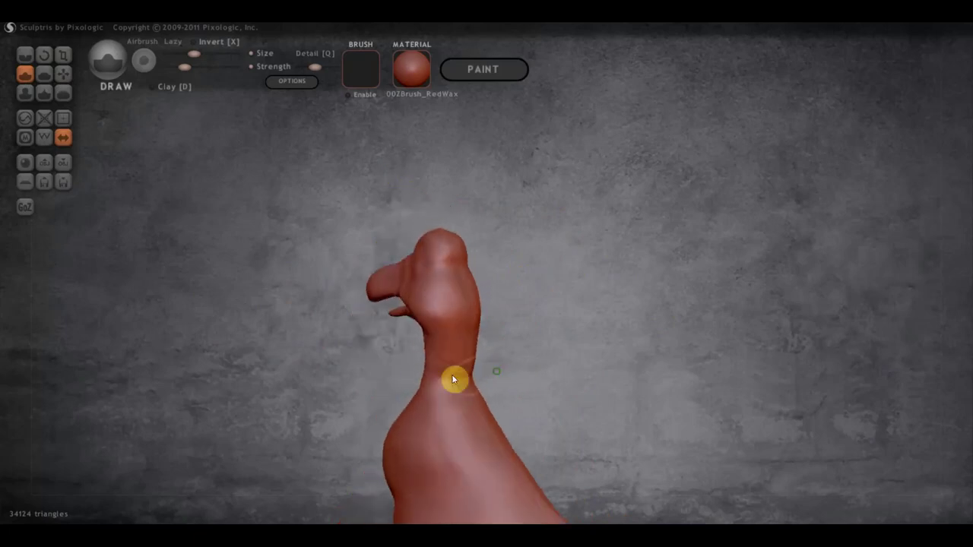
pyautogui.moveTo(458, 386); pyautogui.dragTo(451, 366)
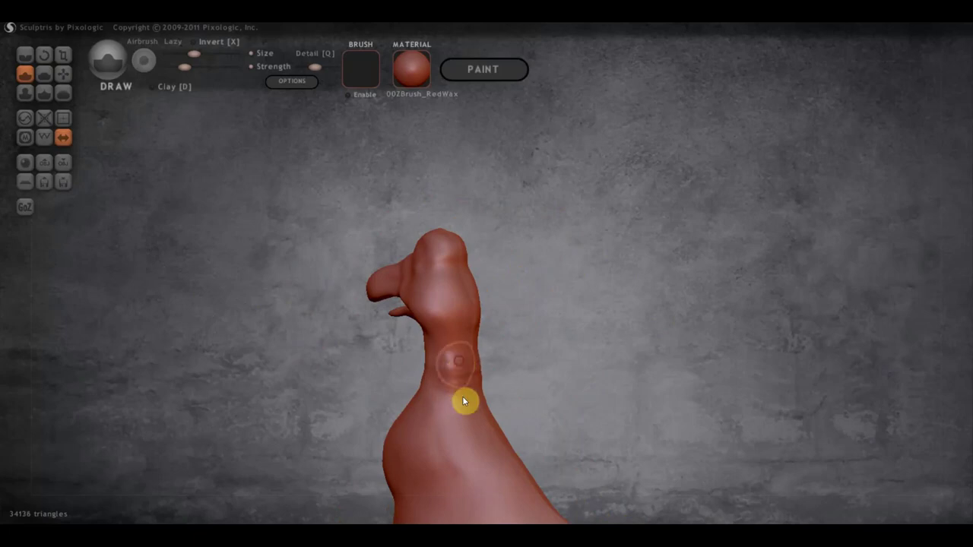
pyautogui.moveTo(445, 370)
pyautogui.mouseDown(button='right')
pyautogui.moveTo(649, 367)
pyautogui.moveTo(571, 386)
pyautogui.moveTo(660, 386)
pyautogui.moveTo(684, 365)
pyautogui.moveTo(599, 233)
pyautogui.mouseUp(button='right')
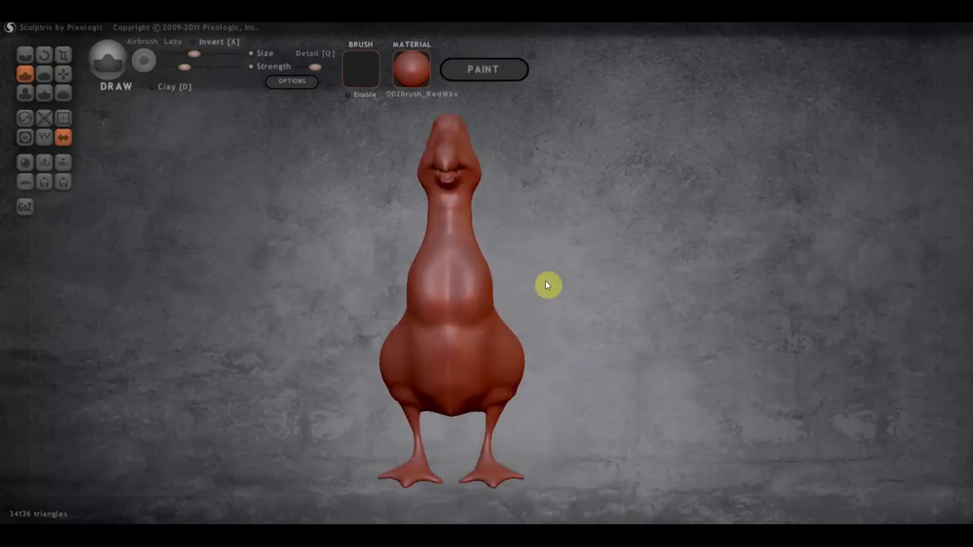
pyautogui.moveTo(525, 287)
pyautogui.mouseDown(button='right')
pyautogui.moveTo(373, 285)
pyautogui.moveTo(391, 269)
pyautogui.mouseUp(button='right')
pyautogui.moveTo(551, 286); pyautogui.dragTo(354, 302, button='right')
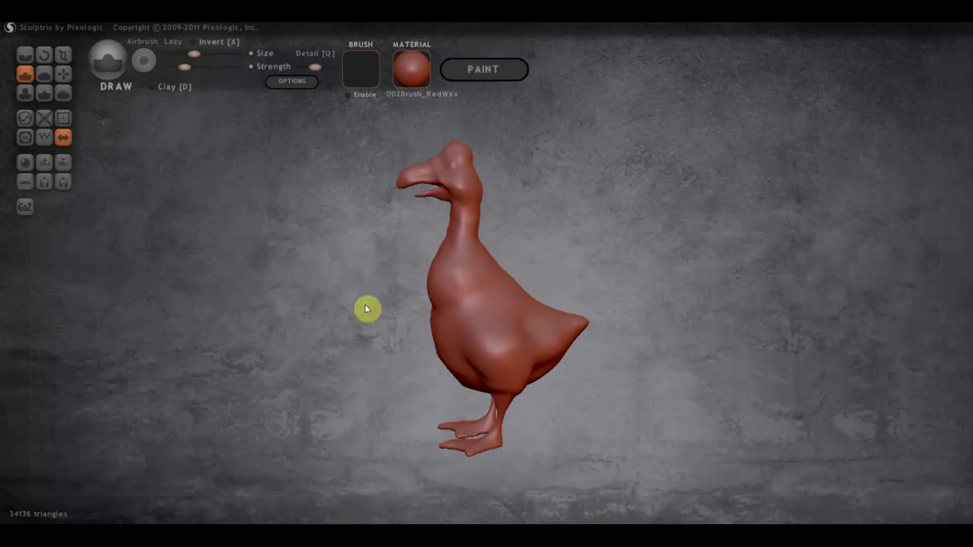
# With Grab, drag the neck outward to the right, then orbit around the goose to check it
pyautogui.click(62, 85)
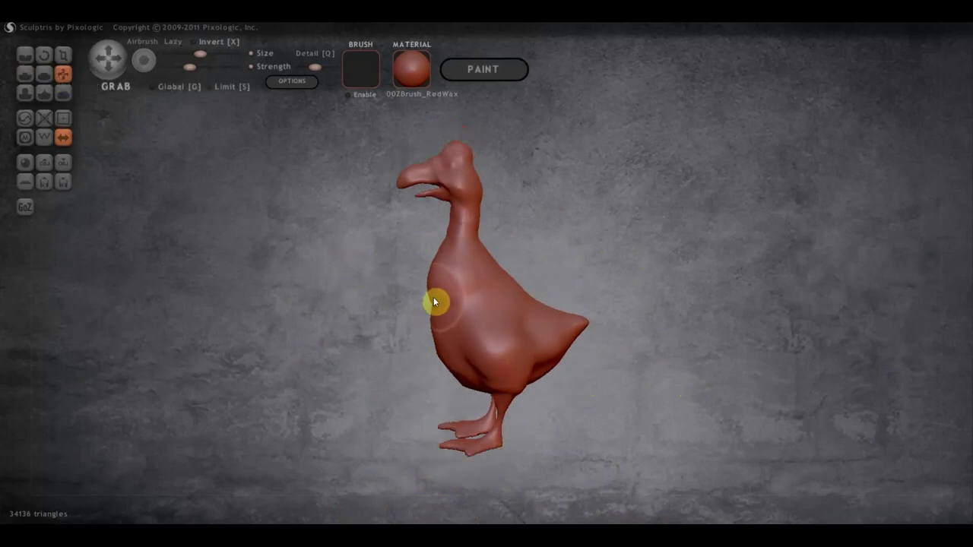
pyautogui.scroll(-2, 434, 298)
pyautogui.scroll(3, 447, 263)
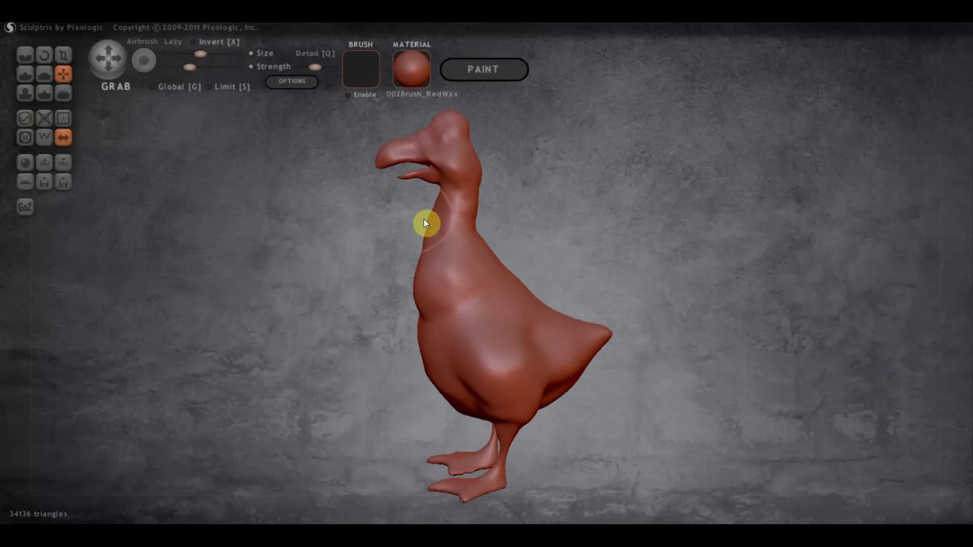
pyautogui.moveTo(450, 223); pyautogui.dragTo(500, 228)
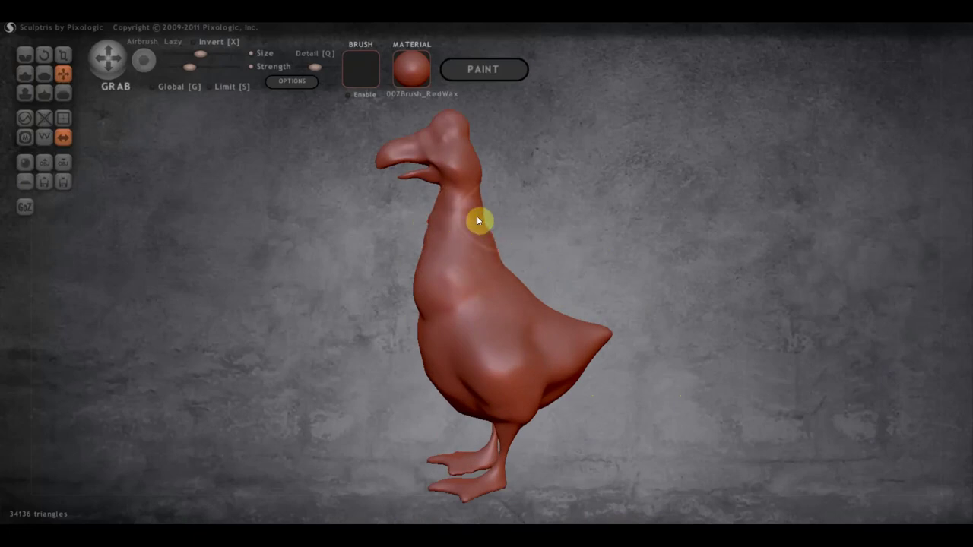
pyautogui.scroll(-2, 498, 280)
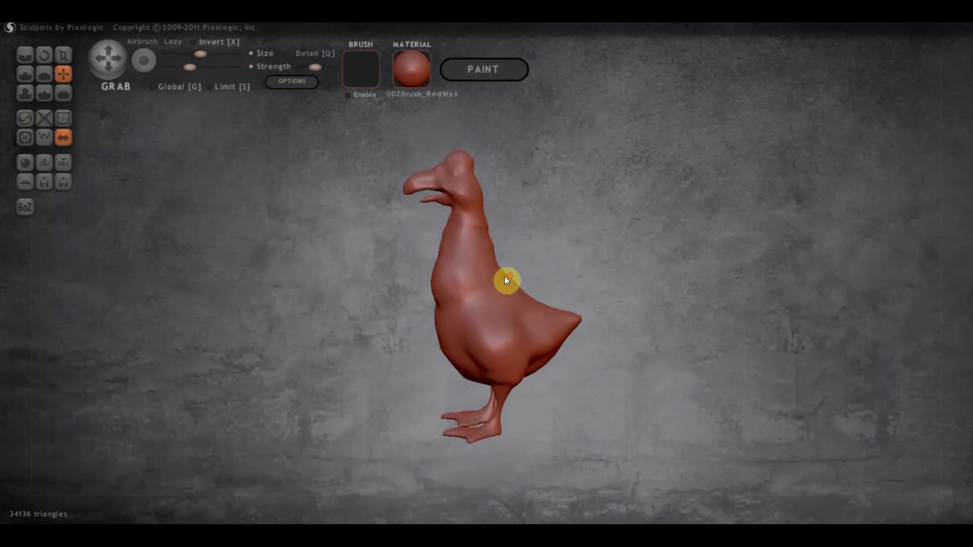
pyautogui.moveTo(554, 373); pyautogui.dragTo(336, 365)
pyautogui.scroll(-2, 466, 342)
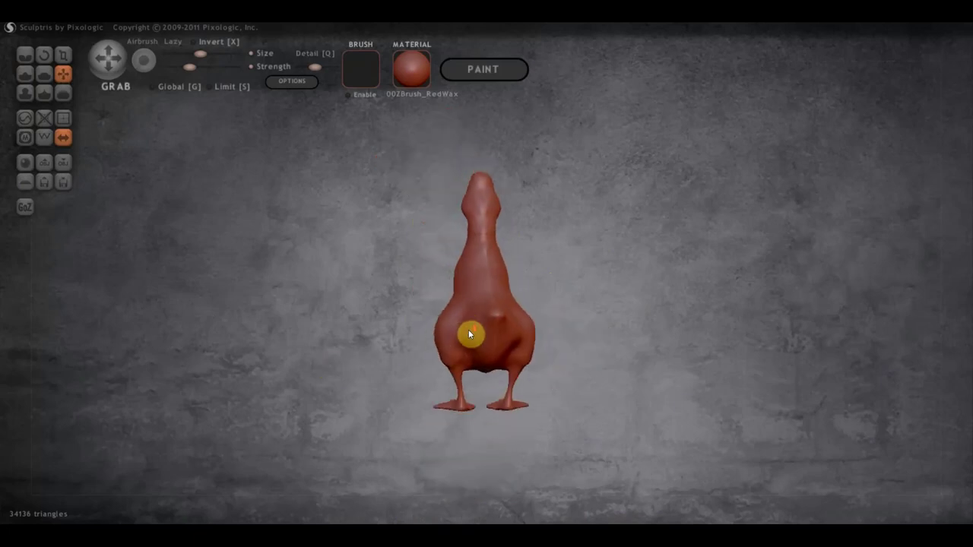
pyautogui.scroll(-1, 468, 326)
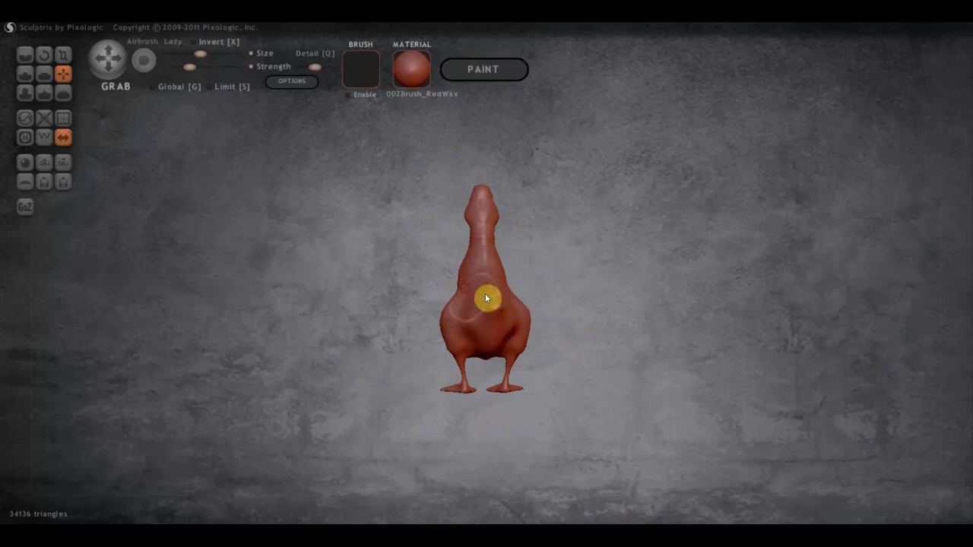
pyautogui.moveTo(485, 293); pyautogui.dragTo(643, 306, button='right')
pyautogui.scroll(1, 508, 298)
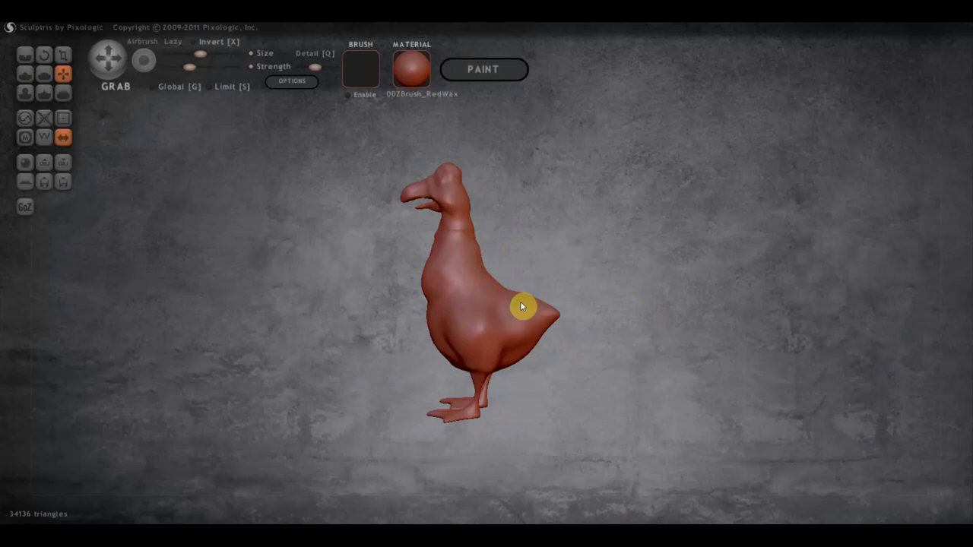
pyautogui.scroll(1, 501, 298)
pyautogui.moveTo(487, 312); pyautogui.dragTo(661, 310, button='right')
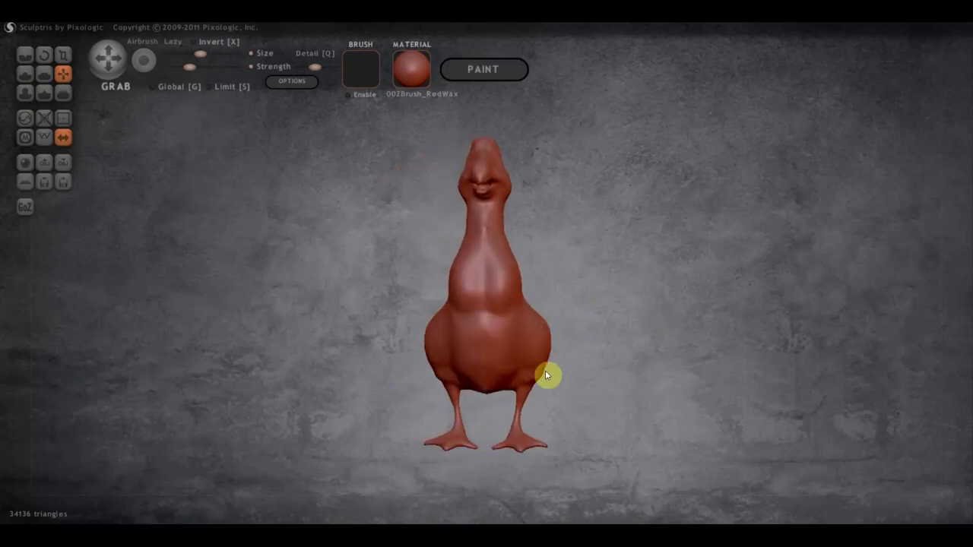
pyautogui.scroll(2, 519, 306)
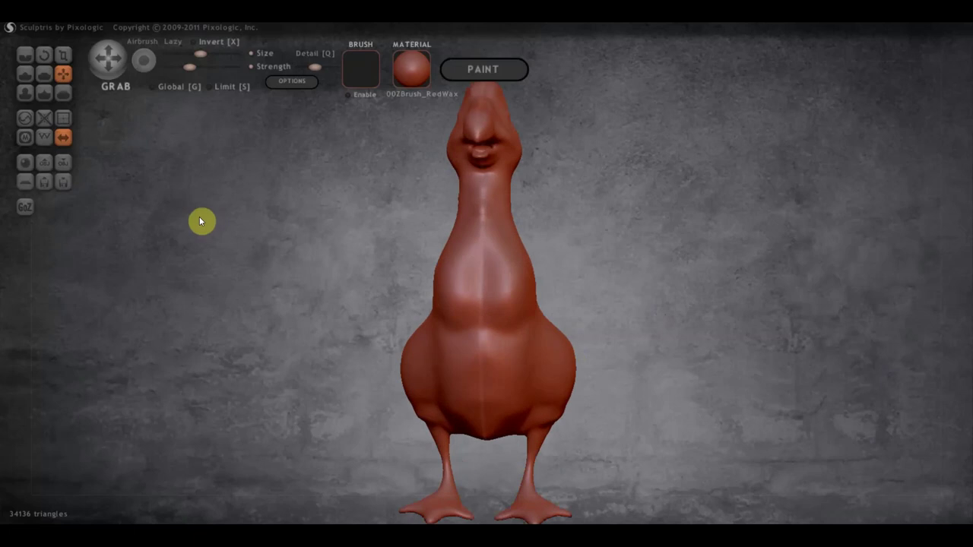
pyautogui.click(24, 75)
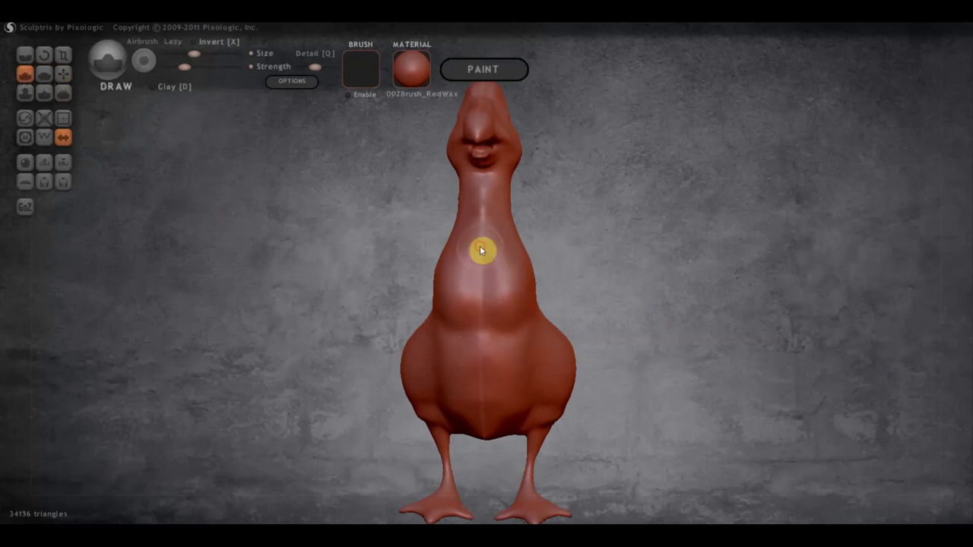
# Use the Draw brush to sculpt a stroke on the chest and creases along the neck
pyautogui.moveTo(484, 246); pyautogui.dragTo(494, 274)
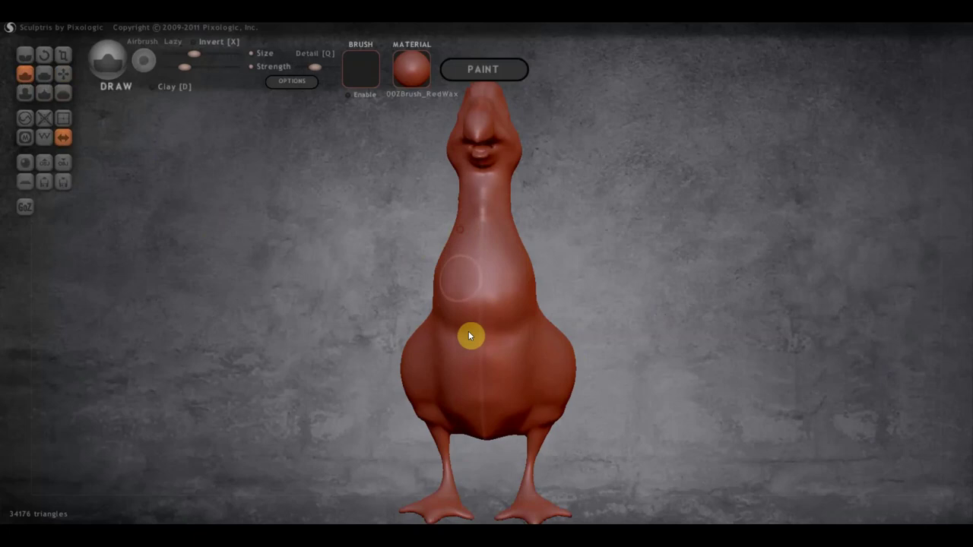
pyautogui.moveTo(430, 285); pyautogui.dragTo(367, 280)
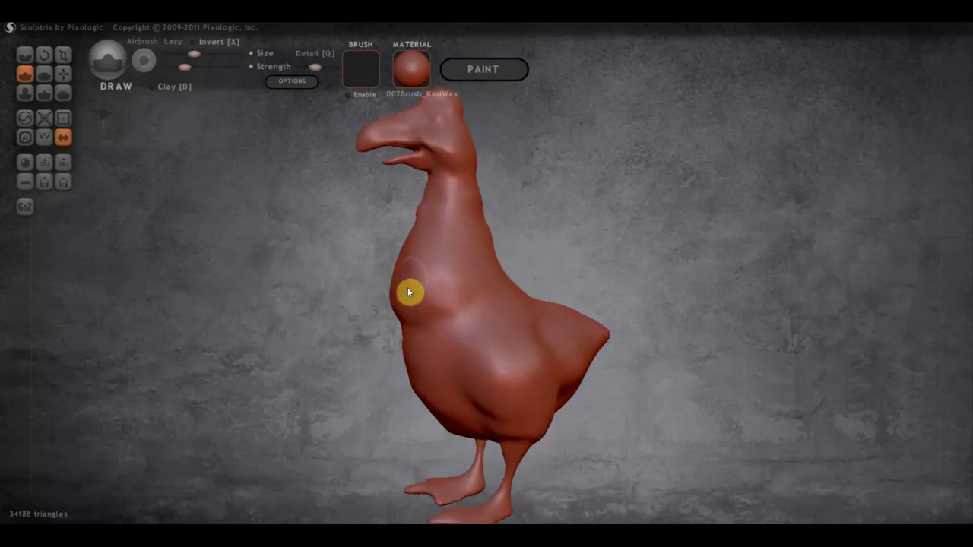
pyautogui.moveTo(462, 213); pyautogui.dragTo(380, 243, button='right')
pyautogui.moveTo(460, 222)
pyautogui.keyDown('alt'); pyautogui.mouseDown(button='right')
pyautogui.moveTo(498, 342)
pyautogui.moveTo(396, 397)
pyautogui.mouseUp(button='right'); pyautogui.keyUp('alt')
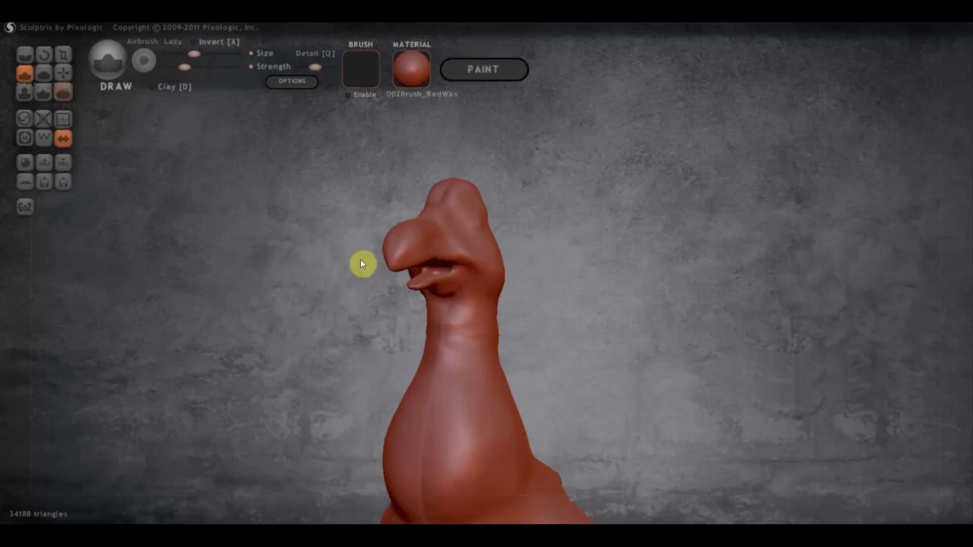
pyautogui.scroll(2, 431, 281)
pyautogui.moveTo(211, 74)
pyautogui.mouseDown(button='right')
pyautogui.moveTo(460, 296)
pyautogui.moveTo(485, 293)
pyautogui.mouseUp(button='right')
pyautogui.moveTo(485, 293)
pyautogui.mouseDown()
pyautogui.moveTo(423, 322)
pyautogui.moveTo(475, 303)
pyautogui.mouseUp()
pyautogui.moveTo(522, 309); pyautogui.dragTo(428, 315, button='right')
pyautogui.moveTo(428, 314)
pyautogui.mouseDown()
pyautogui.moveTo(475, 324)
pyautogui.moveTo(498, 310)
pyautogui.moveTo(499, 278)
pyautogui.moveTo(486, 265)
pyautogui.moveTo(460, 266)
pyautogui.moveTo(494, 267)
pyautogui.moveTo(430, 317)
pyautogui.mouseUp()
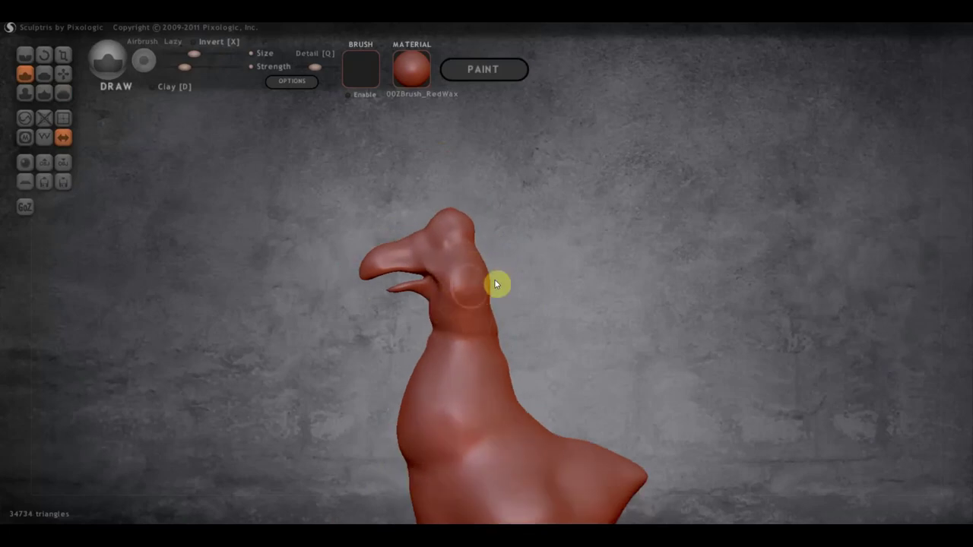
# Carve and deepen a groove in the neck, forming a ridge below the head
pyautogui.moveTo(454, 320)
pyautogui.mouseDown(button='right')
pyautogui.moveTo(428, 294)
pyautogui.moveTo(446, 263)
pyautogui.mouseUp(button='right')
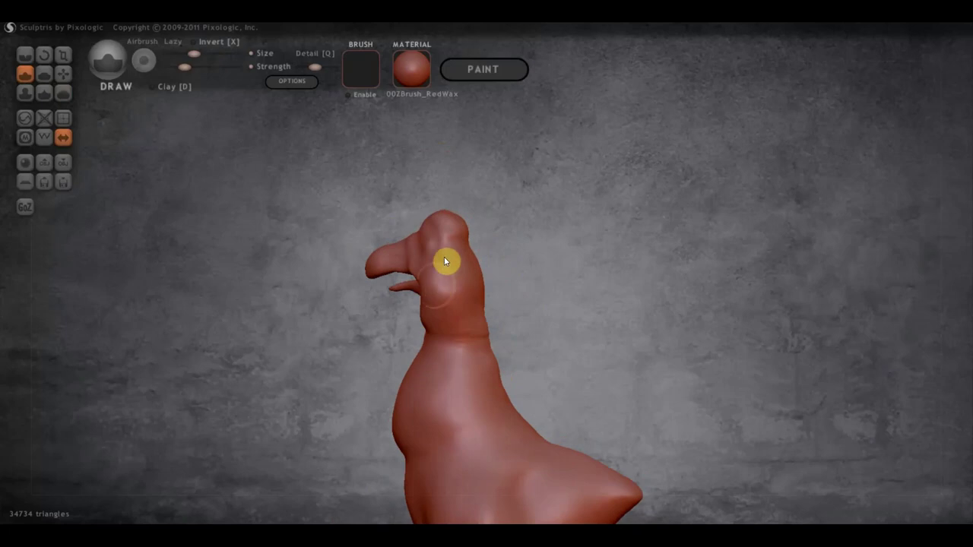
pyautogui.moveTo(452, 260); pyautogui.dragTo(469, 314)
pyautogui.moveTo(449, 269); pyautogui.dragTo(504, 307)
pyautogui.moveTo(505, 306)
pyautogui.mouseDown(button='right')
pyautogui.moveTo(613, 300)
pyautogui.moveTo(480, 297)
pyautogui.moveTo(464, 276)
pyautogui.mouseUp(button='right')
pyautogui.moveTo(467, 257); pyautogui.dragTo(483, 323)
# Orbit around the head and neck to review the strokes, then pick the Grab brush
pyautogui.moveTo(483, 323)
pyautogui.mouseDown(button='right')
pyautogui.moveTo(586, 317)
pyautogui.moveTo(432, 254)
pyautogui.moveTo(463, 234)
pyautogui.moveTo(458, 228)
pyautogui.mouseUp(button='right')
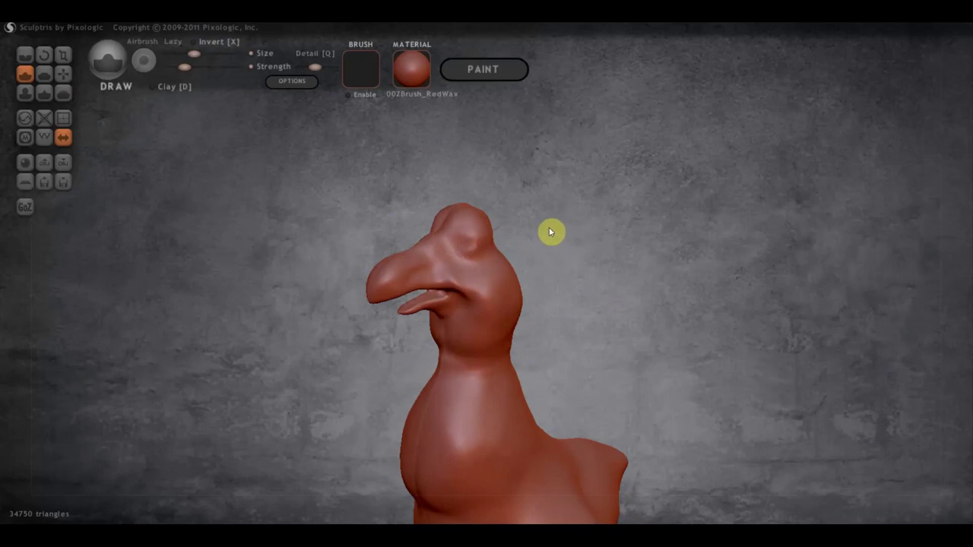
pyautogui.moveTo(550, 232); pyautogui.dragTo(494, 224)
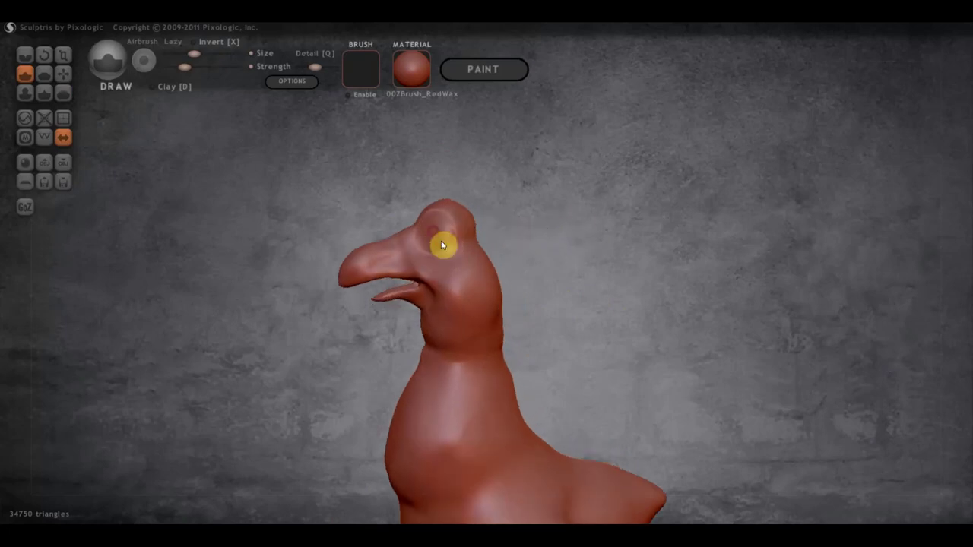
pyautogui.moveTo(466, 243)
pyautogui.mouseDown()
pyautogui.moveTo(368, 246)
pyautogui.moveTo(635, 245)
pyautogui.mouseUp()
pyautogui.moveTo(558, 239)
pyautogui.mouseDown()
pyautogui.moveTo(445, 258)
pyautogui.moveTo(468, 243)
pyautogui.moveTo(560, 263)
pyautogui.moveTo(522, 271)
pyautogui.moveTo(514, 292)
pyautogui.mouseUp()
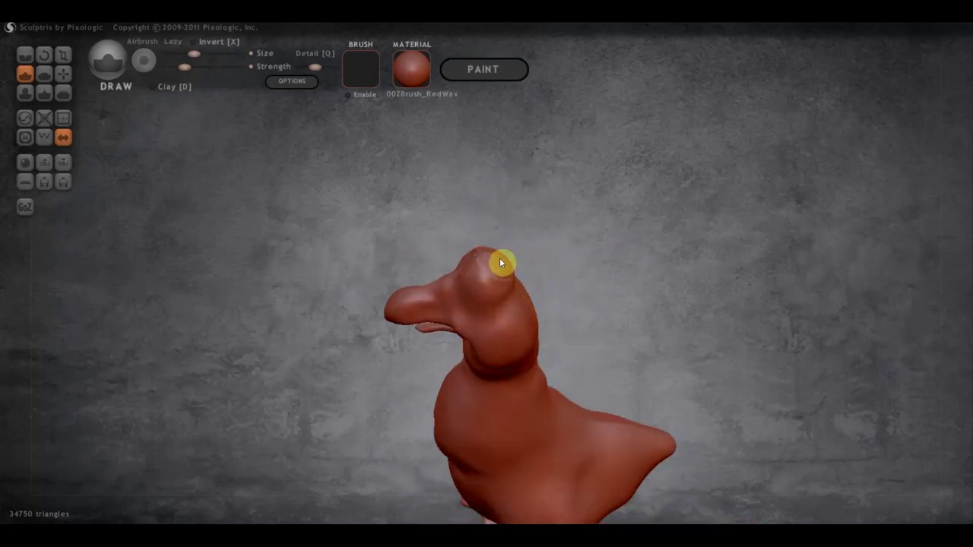
pyautogui.moveTo(519, 256)
pyautogui.mouseDown()
pyautogui.moveTo(513, 192)
pyautogui.moveTo(511, 206)
pyautogui.mouseUp()
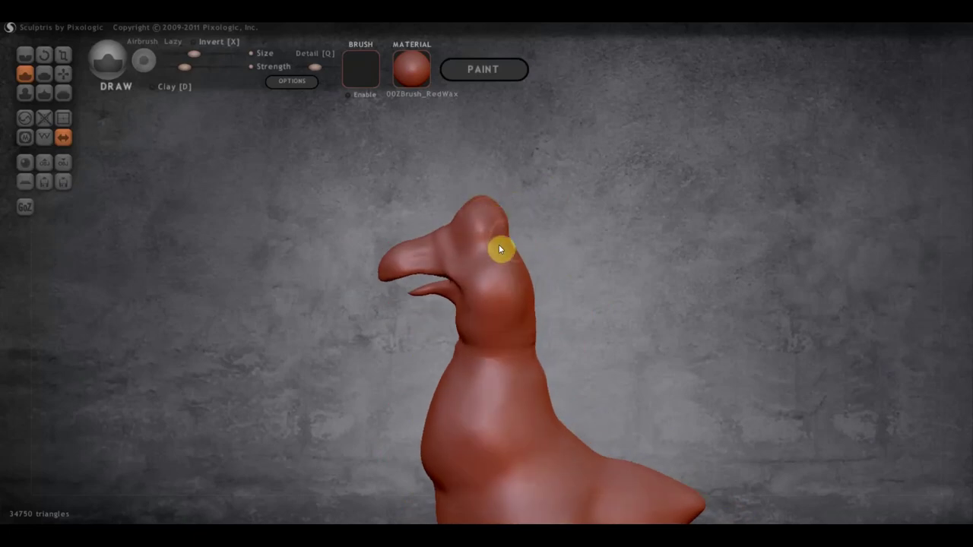
pyautogui.click(63, 74)
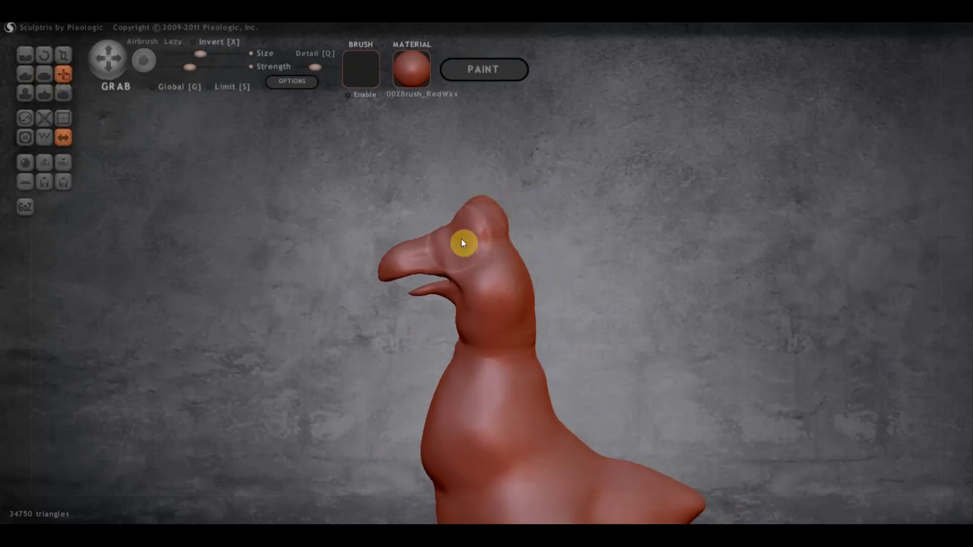
# Nudge the goose's body and tail and pull its right side with Grab
pyautogui.moveTo(460, 244); pyautogui.dragTo(487, 278, button='right')
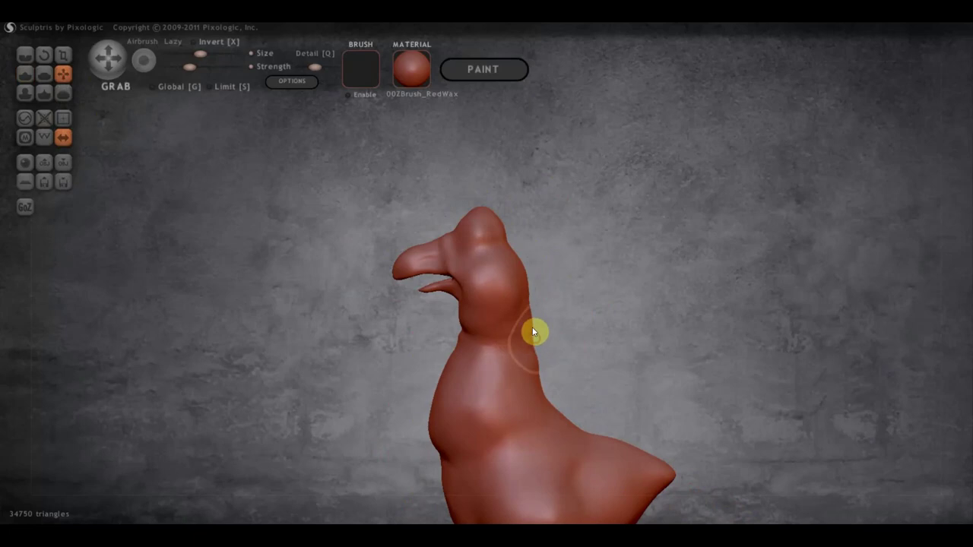
pyautogui.moveTo(604, 335)
pyautogui.mouseDown()
pyautogui.moveTo(802, 325)
pyautogui.moveTo(793, 327)
pyautogui.mouseUp()
pyautogui.scroll(-3, 742, 340)
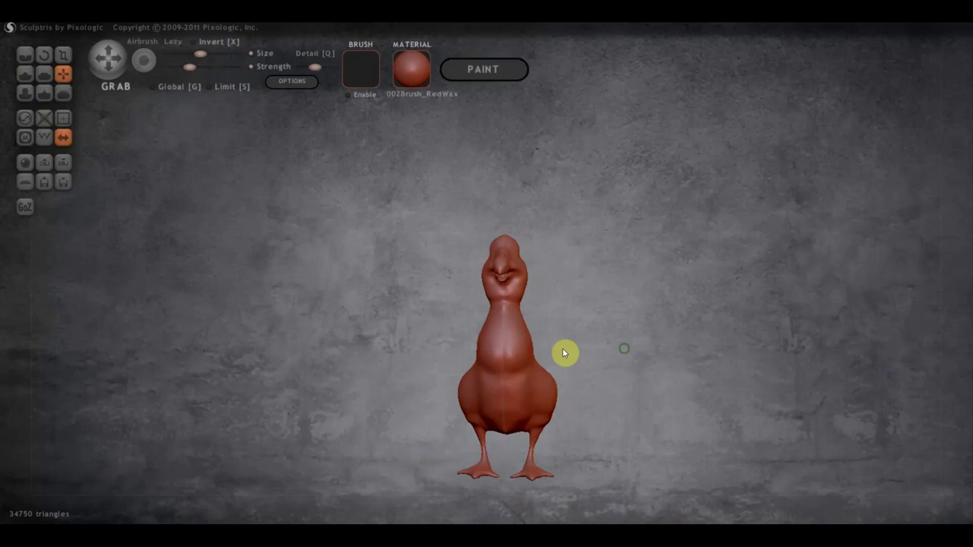
pyautogui.moveTo(618, 352); pyautogui.dragTo(433, 322)
pyautogui.scroll(3, 532, 327)
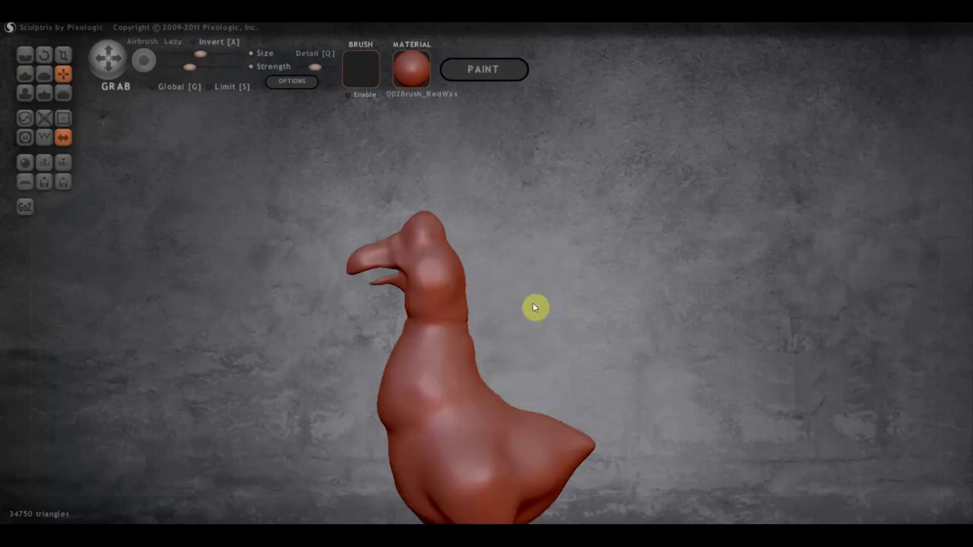
pyautogui.moveTo(534, 307); pyautogui.dragTo(891, 309)
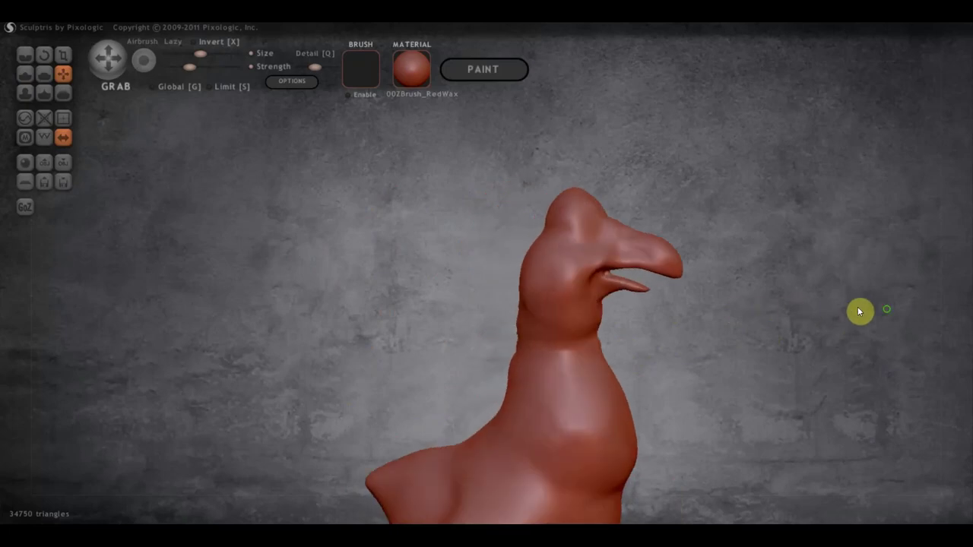
pyautogui.scroll(-3, 722, 342)
pyautogui.moveTo(677, 326)
pyautogui.mouseDown()
pyautogui.moveTo(577, 327)
pyautogui.moveTo(630, 335)
pyautogui.moveTo(616, 345)
pyautogui.mouseUp()
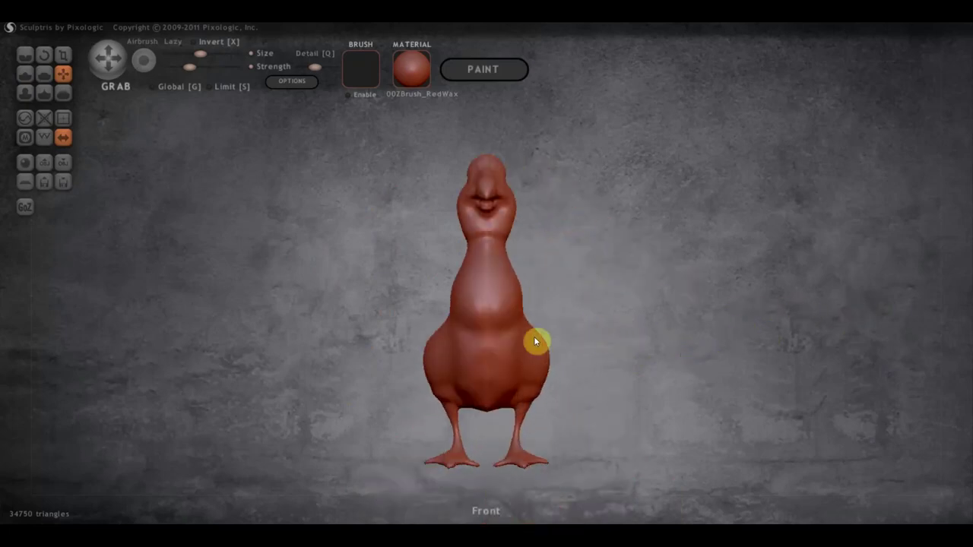
pyautogui.moveTo(527, 345)
pyautogui.mouseDown()
pyautogui.moveTo(525, 330)
pyautogui.moveTo(536, 327)
pyautogui.mouseUp()
# Drag the chest and neck upward to make the neck slimmer
pyautogui.moveTo(595, 316)
pyautogui.mouseDown()
pyautogui.moveTo(430, 311)
pyautogui.moveTo(474, 283)
pyautogui.mouseUp()
pyautogui.scroll(2, 495, 252)
pyautogui.scroll(3, 496, 253)
pyautogui.moveTo(501, 342)
pyautogui.mouseDown()
pyautogui.moveTo(528, 286)
pyautogui.moveTo(473, 280)
pyautogui.moveTo(464, 263)
pyautogui.mouseUp()
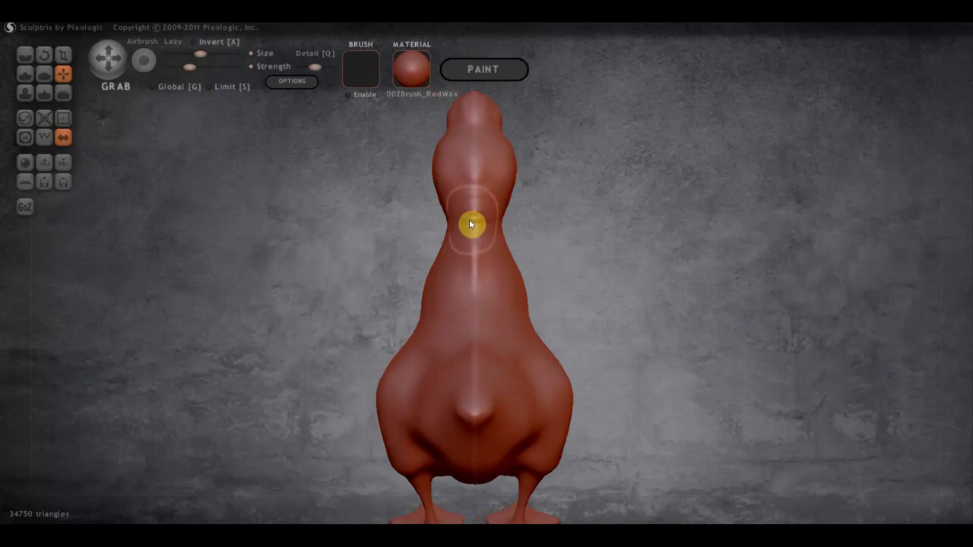
pyautogui.moveTo(504, 235)
pyautogui.mouseDown()
pyautogui.moveTo(300, 226)
pyautogui.moveTo(350, 237)
pyautogui.mouseUp()
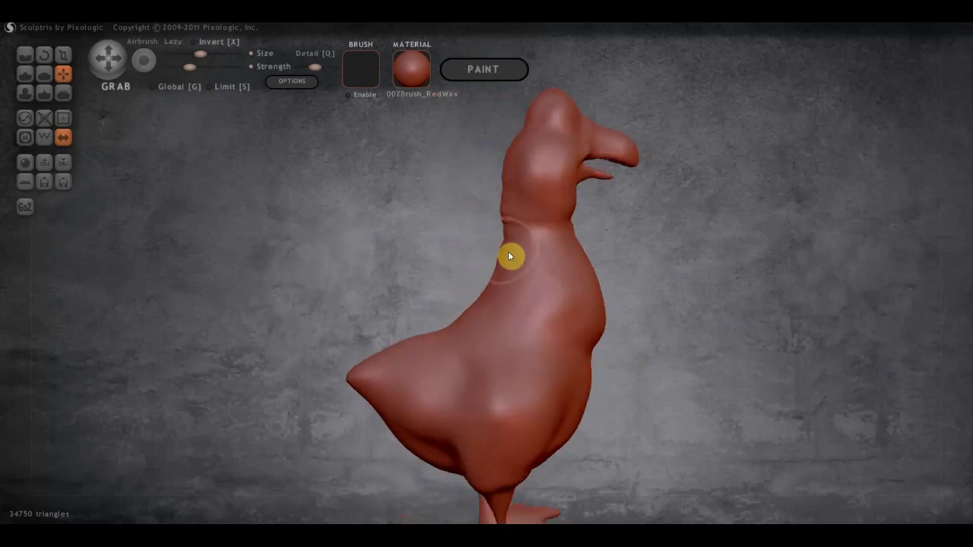
pyautogui.scroll(-5, 574, 295)
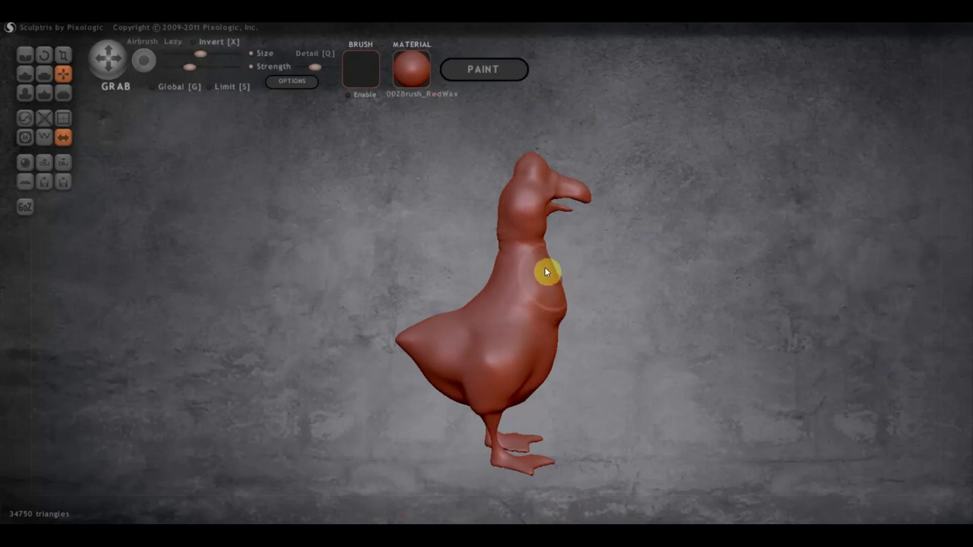
pyautogui.moveTo(557, 284); pyautogui.dragTo(524, 257)
pyautogui.scroll(-2, 515, 256)
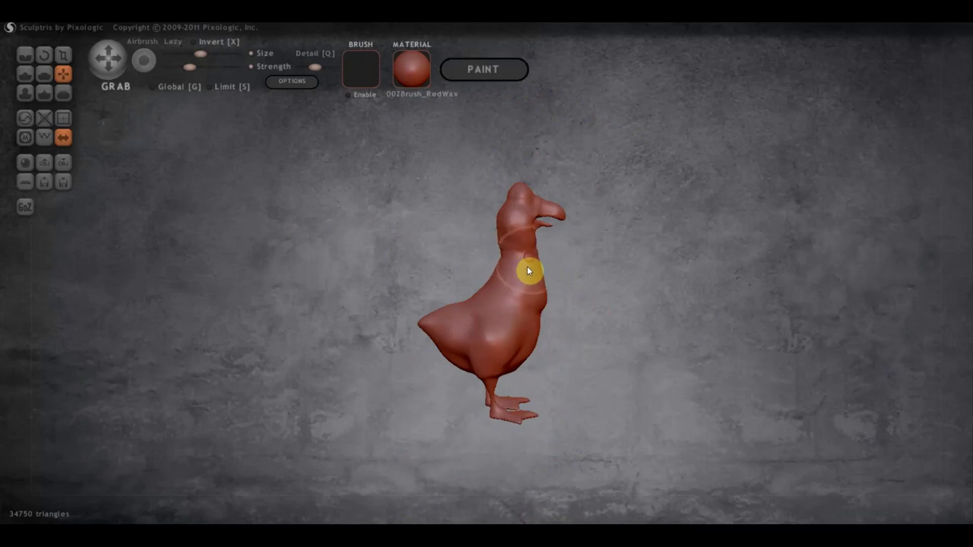
pyautogui.scroll(-3, 448, 342)
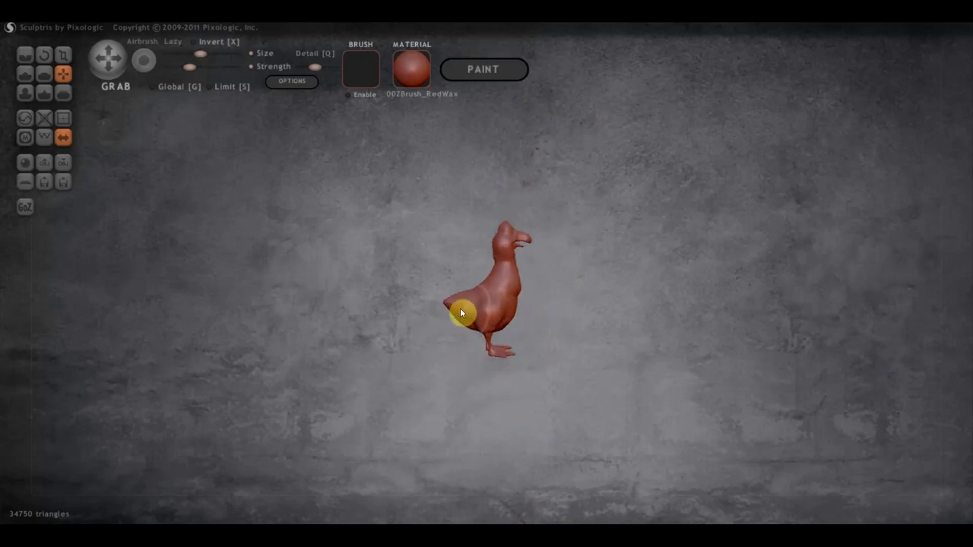
# Reshape the body slightly and press a crease into the belly
pyautogui.scroll(3, 479, 296)
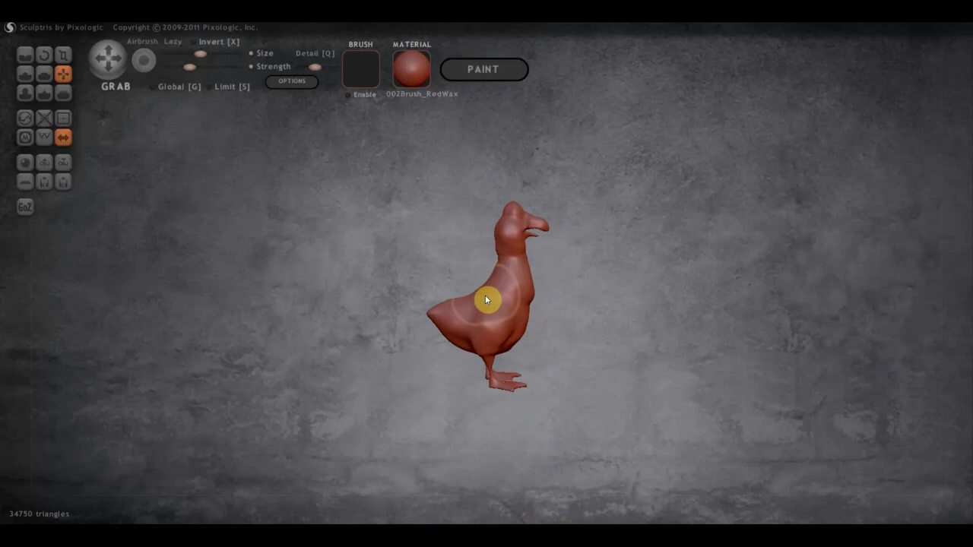
pyautogui.moveTo(484, 294)
pyautogui.mouseDown(button='right')
pyautogui.moveTo(455, 303)
pyautogui.moveTo(366, 293)
pyautogui.mouseUp(button='right')
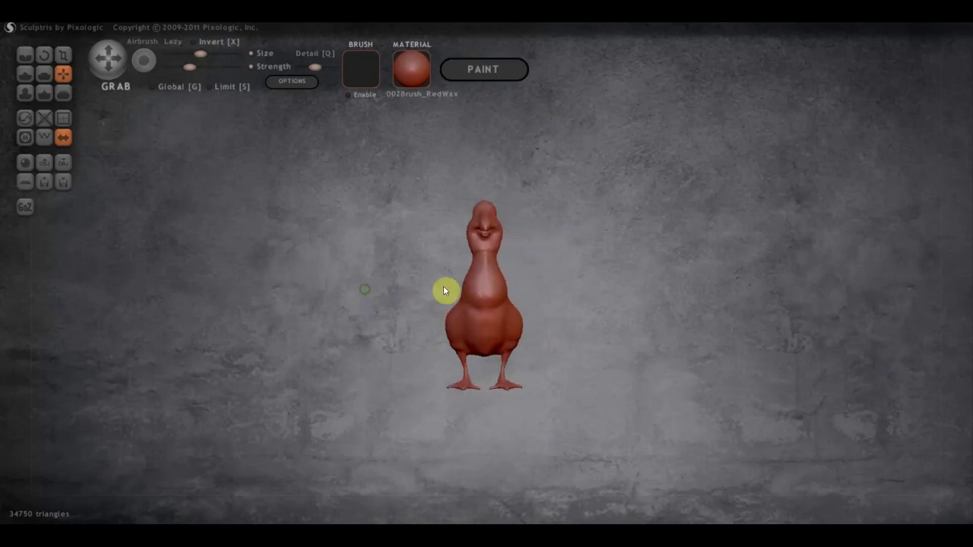
pyautogui.scroll(3, 447, 287)
pyautogui.moveTo(537, 287)
pyautogui.mouseDown(button='right')
pyautogui.moveTo(423, 299)
pyautogui.moveTo(382, 291)
pyautogui.mouseUp(button='right')
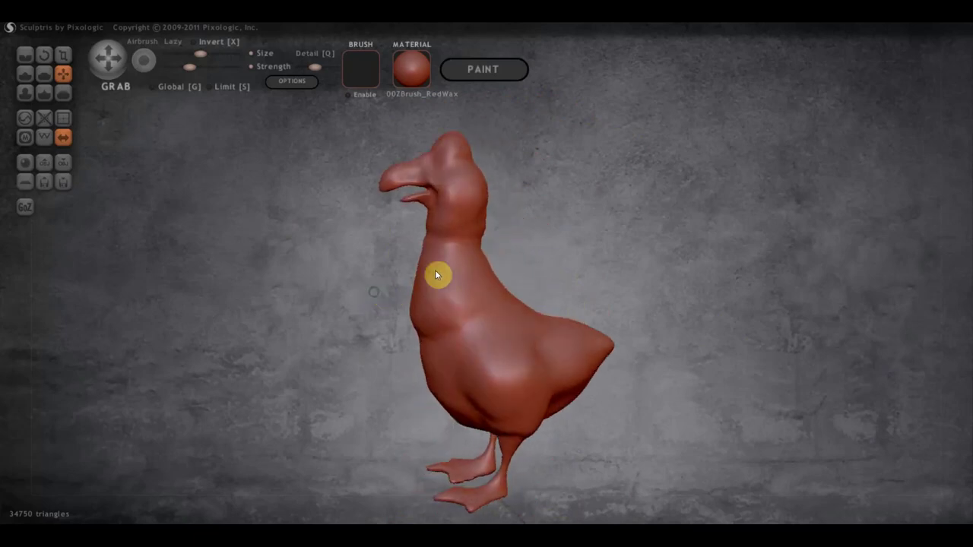
pyautogui.scroll(3, 495, 259)
pyautogui.moveTo(494, 259)
pyautogui.mouseDown(button='right')
pyautogui.moveTo(528, 302)
pyautogui.moveTo(529, 370)
pyautogui.mouseUp(button='right')
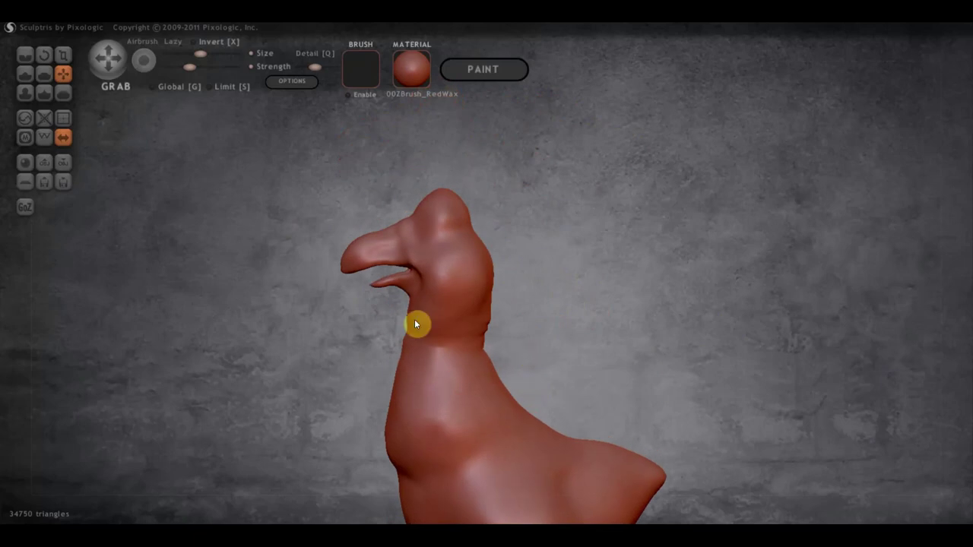
pyautogui.moveTo(373, 279)
pyautogui.mouseDown(button='right')
pyautogui.moveTo(552, 298)
pyautogui.moveTo(758, 294)
pyautogui.moveTo(725, 294)
pyautogui.moveTo(628, 369)
pyautogui.mouseUp(button='right')
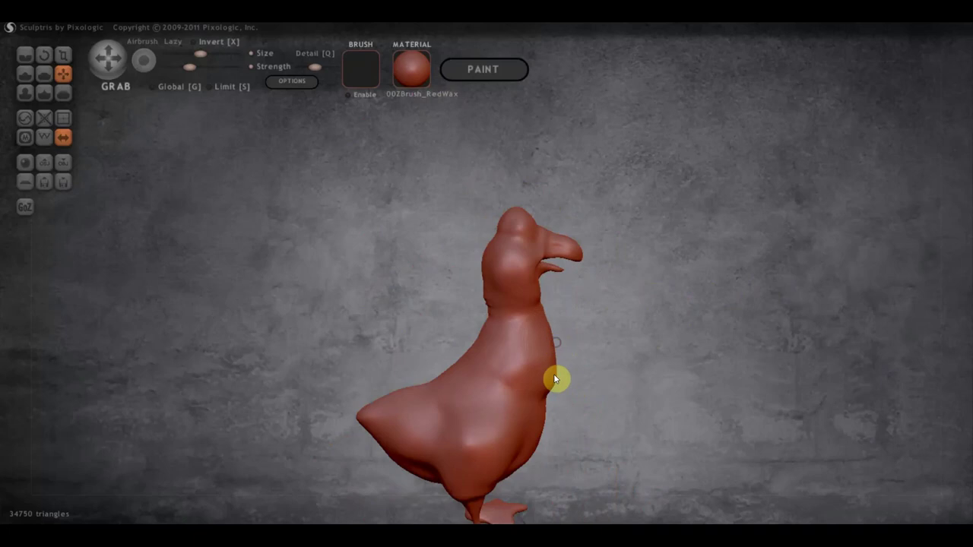
pyautogui.moveTo(550, 384)
pyautogui.mouseDown(button='right')
pyautogui.moveTo(549, 398)
pyautogui.moveTo(481, 381)
pyautogui.mouseUp(button='right')
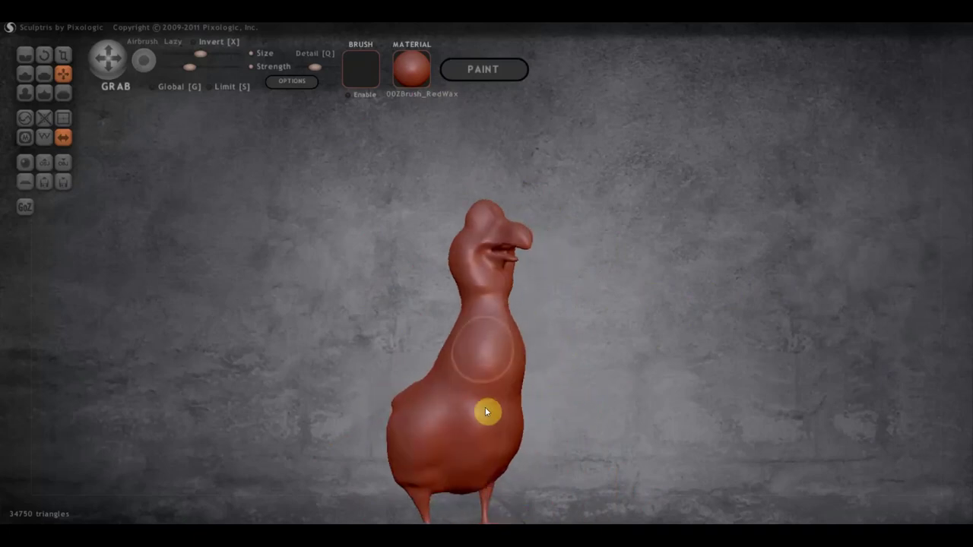
pyautogui.moveTo(489, 412)
pyautogui.mouseDown()
pyautogui.moveTo(474, 456)
pyautogui.moveTo(451, 434)
pyautogui.mouseUp()
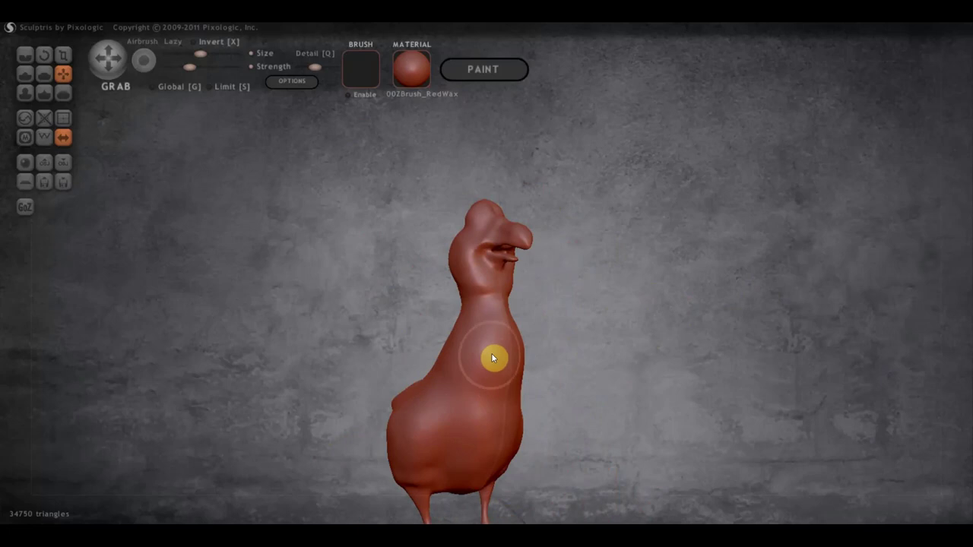
# From a left side view, pull one leg sideways so it angles
pyautogui.moveTo(501, 357); pyautogui.dragTo(643, 365, button='right')
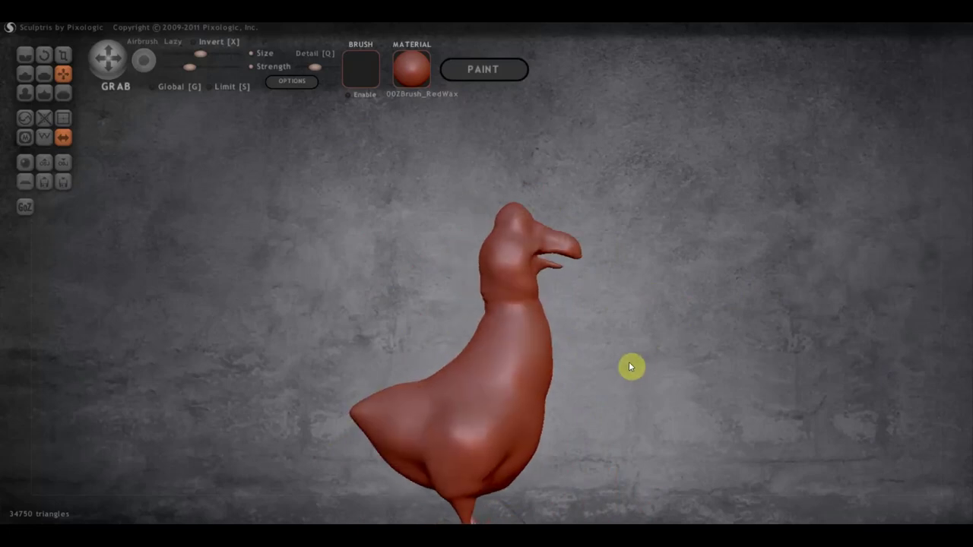
pyautogui.moveTo(572, 369)
pyautogui.mouseDown(button='right')
pyautogui.moveTo(613, 370)
pyautogui.moveTo(601, 304)
pyautogui.moveTo(637, 316)
pyautogui.mouseUp(button='right')
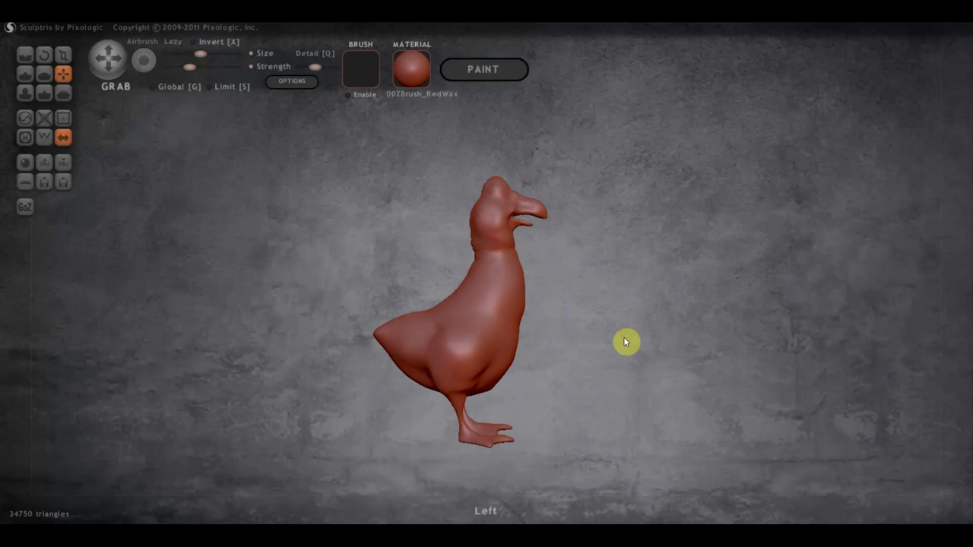
pyautogui.scroll(-2, 543, 414)
pyautogui.scroll(-1, 482, 451)
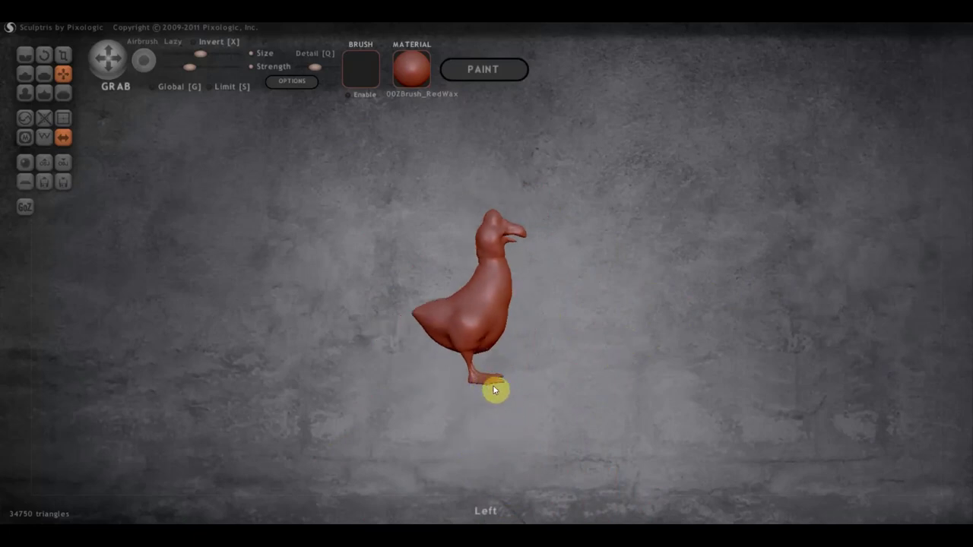
pyautogui.moveTo(477, 387); pyautogui.dragTo(457, 387)
pyautogui.moveTo(560, 383)
pyautogui.mouseDown()
pyautogui.moveTo(424, 407)
pyautogui.moveTo(428, 370)
pyautogui.mouseUp()
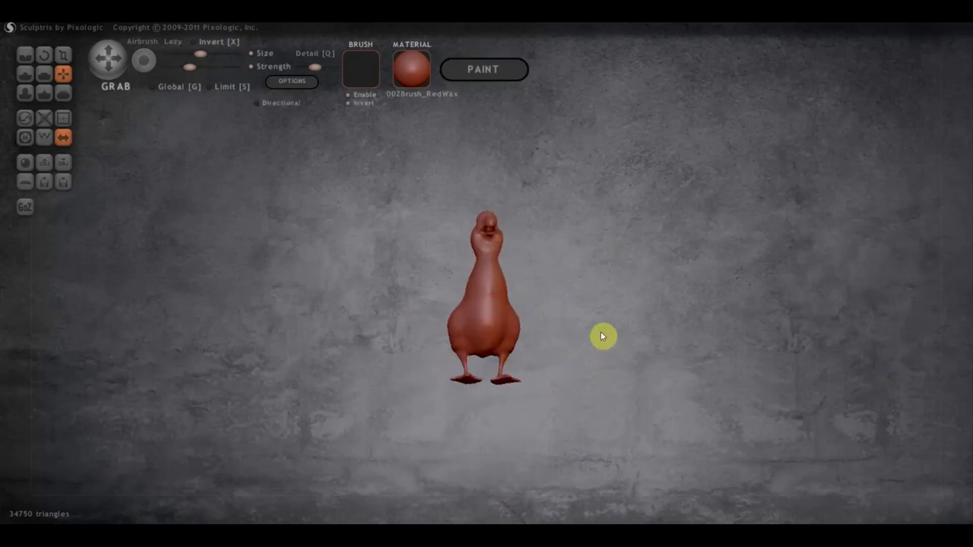
# Turn off the brush texture and dismiss the two pop-up advertisements
pyautogui.click(349, 95)
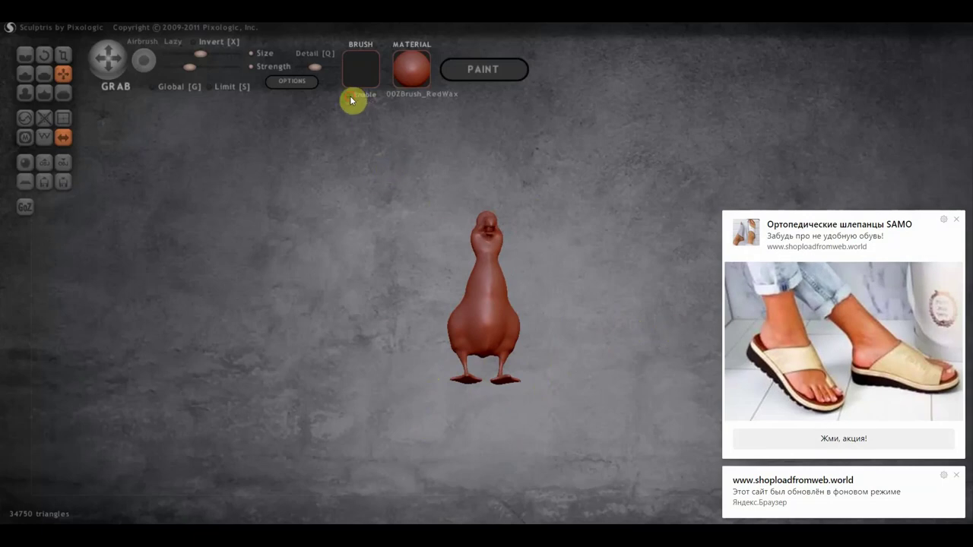
pyautogui.click(957, 220)
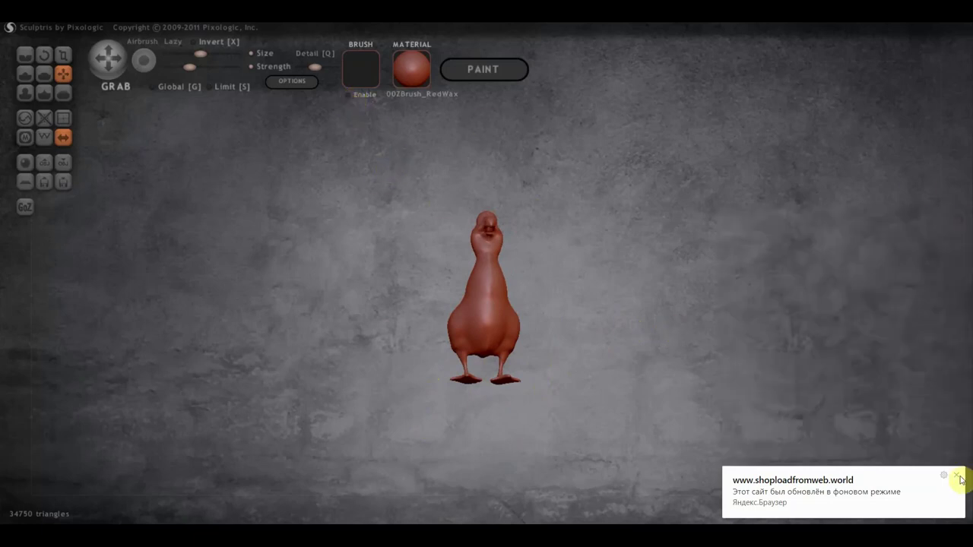
pyautogui.click(956, 476)
# Pull the tail up and outward into a longer tapered point
pyautogui.keyDown('shift'); pyautogui.moveTo(790, 369); pyautogui.dragTo(760, 391); pyautogui.keyUp('shift')
pyautogui.scroll(3, 665, 357)
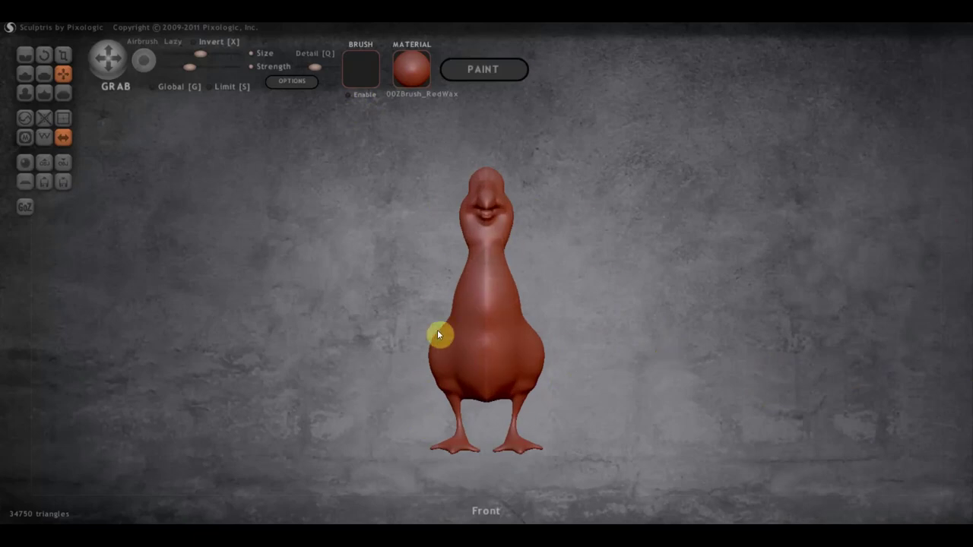
pyautogui.moveTo(580, 277); pyautogui.dragTo(426, 275)
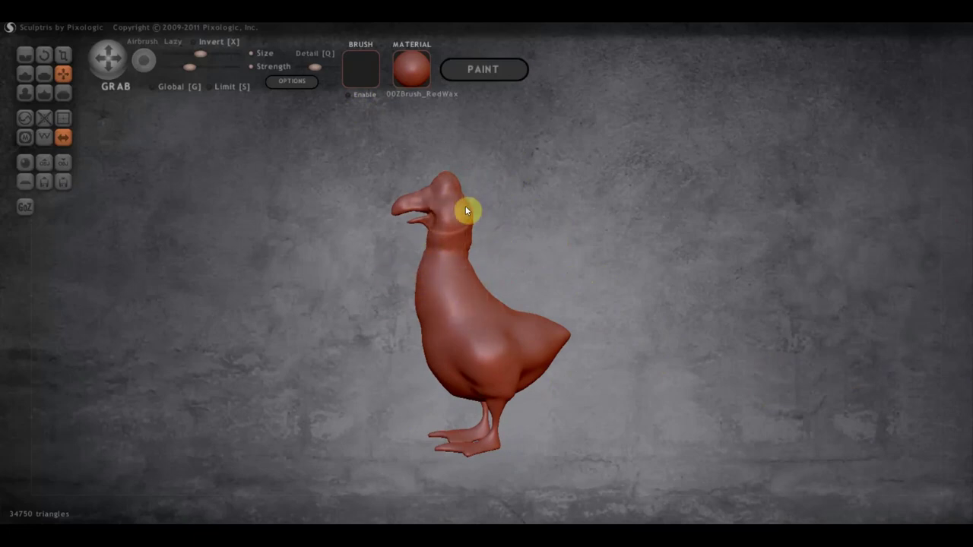
pyautogui.moveTo(518, 302); pyautogui.dragTo(471, 295, button='right')
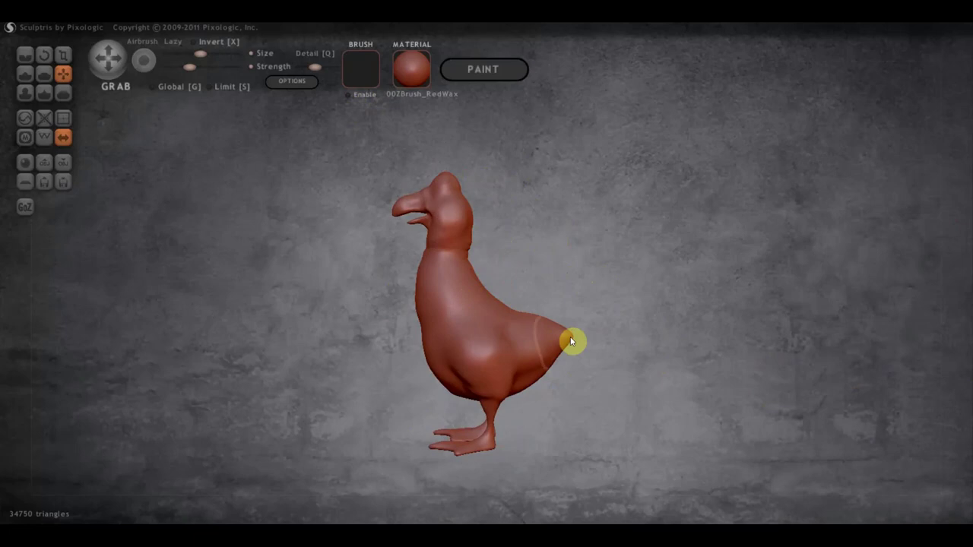
pyautogui.moveTo(571, 339); pyautogui.dragTo(590, 309)
pyautogui.moveTo(640, 346)
pyautogui.mouseDown(button='right')
pyautogui.moveTo(554, 359)
pyautogui.moveTo(476, 350)
pyautogui.moveTo(584, 351)
pyautogui.moveTo(538, 339)
pyautogui.mouseUp(button='right')
pyautogui.moveTo(614, 337)
pyautogui.mouseDown(button='right')
pyautogui.moveTo(647, 337)
pyautogui.moveTo(697, 385)
pyautogui.moveTo(671, 345)
pyautogui.moveTo(602, 335)
pyautogui.moveTo(610, 341)
pyautogui.mouseUp(button='right')
pyautogui.scroll(2, 487, 282)
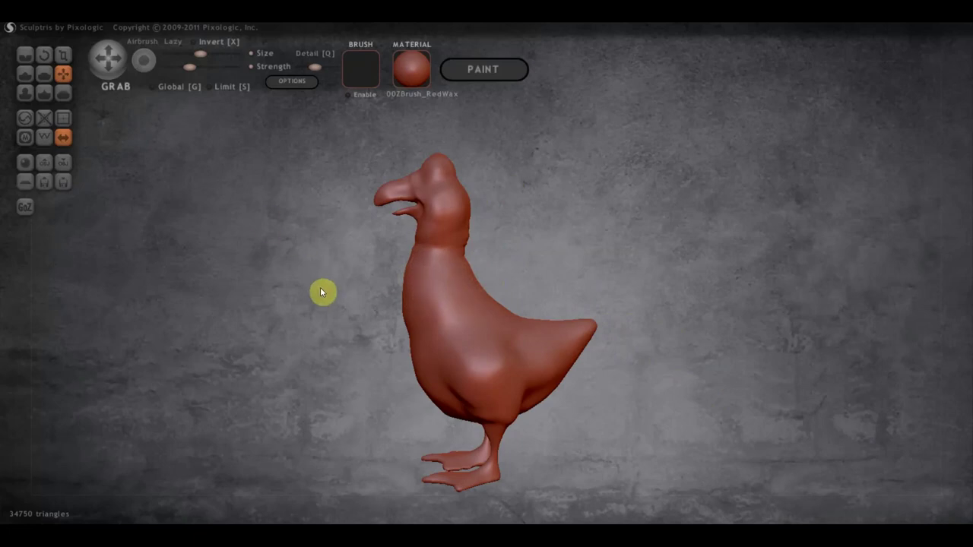
# Export the goose as an OBJ into the WILBUR folder, renaming the file Wilbur 2
pyautogui.click(65, 163)
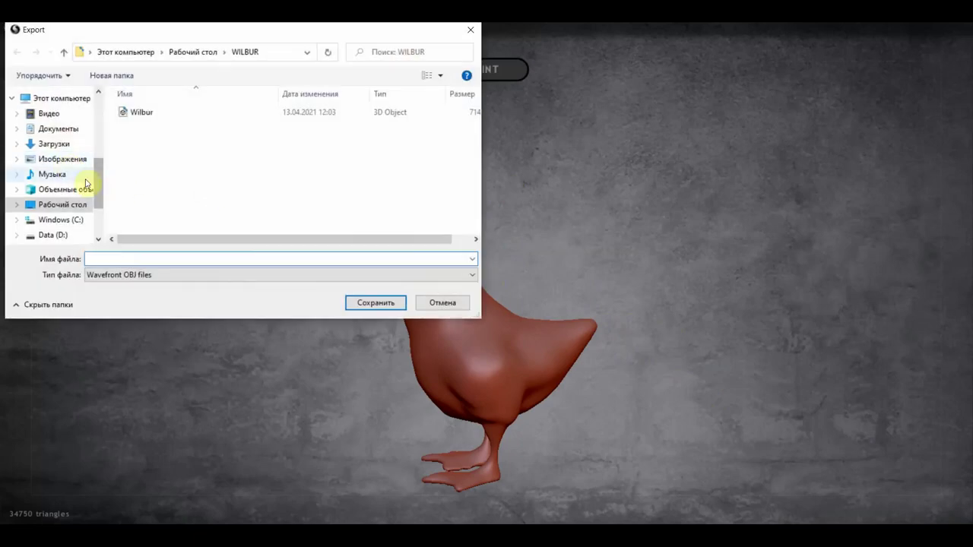
pyautogui.click(140, 113)
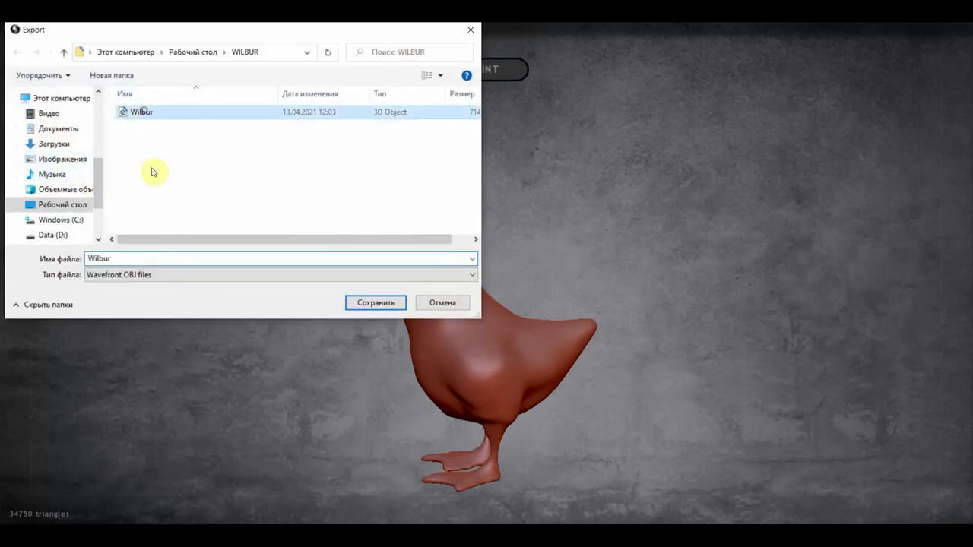
pyautogui.doubleClick(114, 258)
pyautogui.click(114, 259)
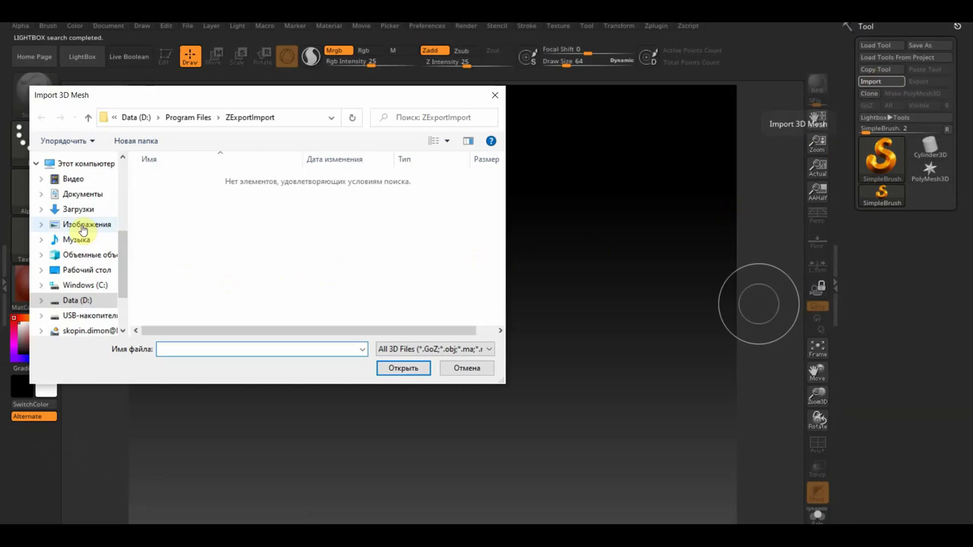
# Import Desktop\WILBUR\Wilbur 2, draw it on the canvas and enter Edit mode
pyautogui.click(87, 269)
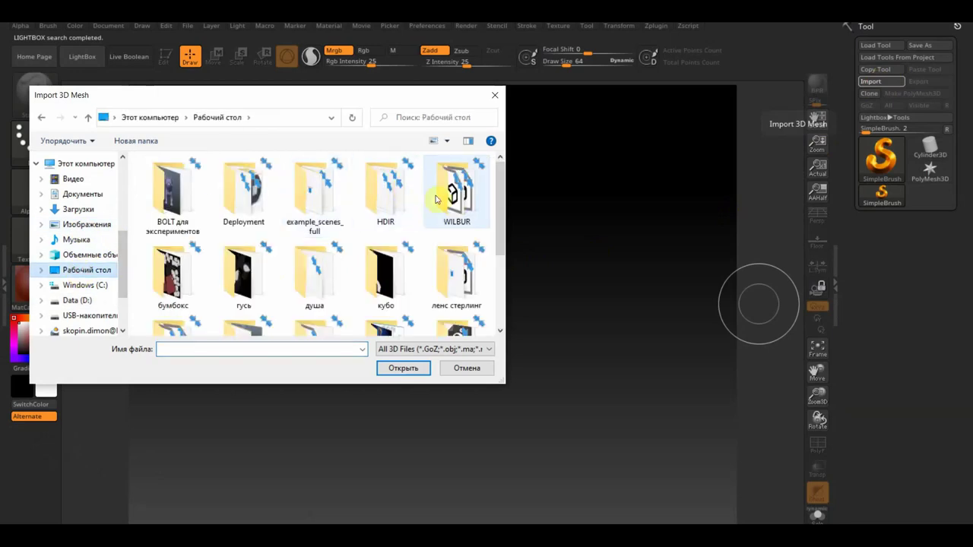
pyautogui.doubleClick(455, 194)
pyautogui.click(168, 190)
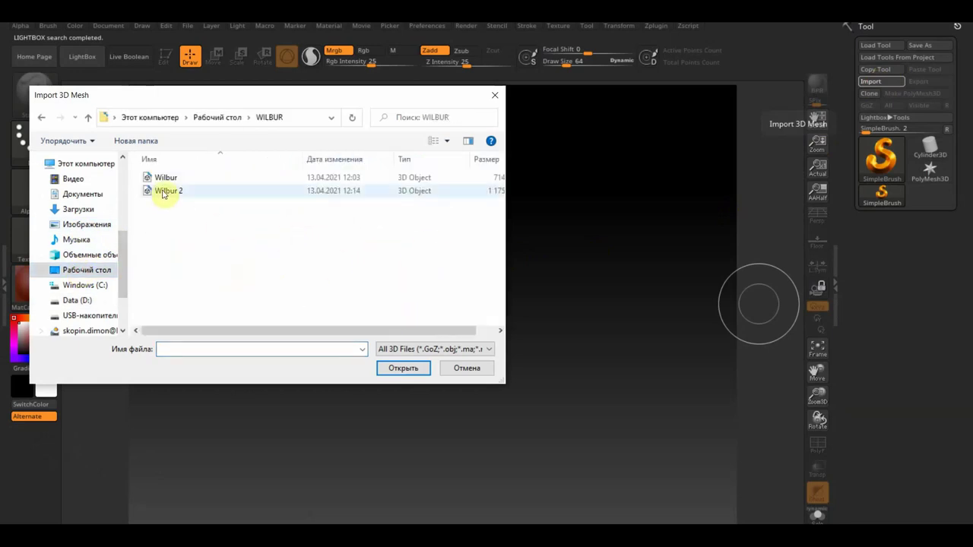
pyautogui.click(404, 369)
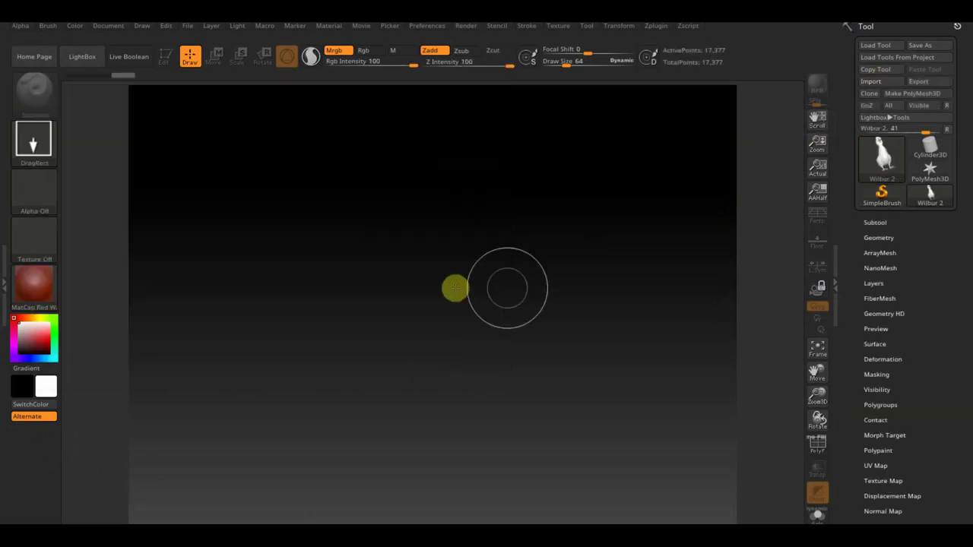
pyautogui.moveTo(445, 276); pyautogui.dragTo(449, 482)
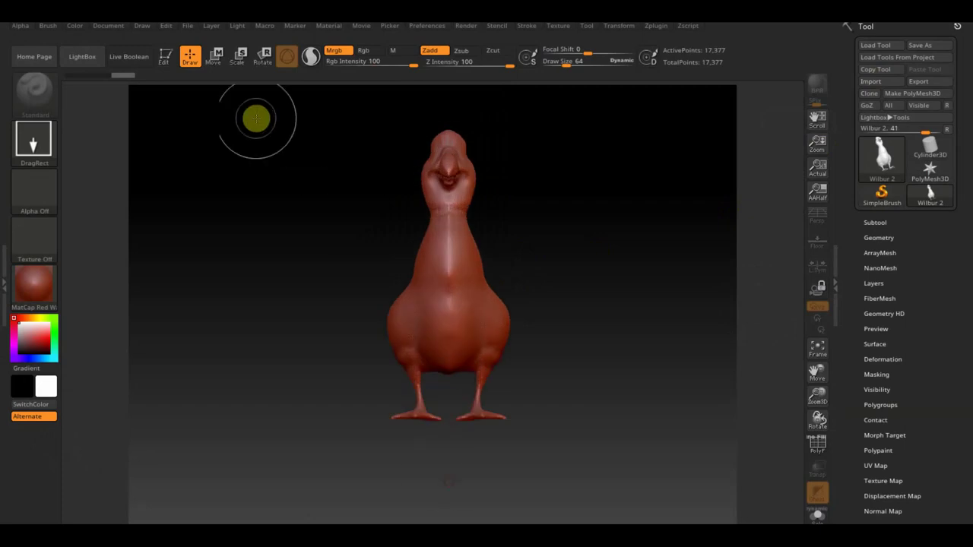
pyautogui.click(165, 55)
pyautogui.moveTo(632, 316)
pyautogui.mouseDown()
pyautogui.moveTo(562, 330)
pyautogui.moveTo(638, 352)
pyautogui.mouseUp()
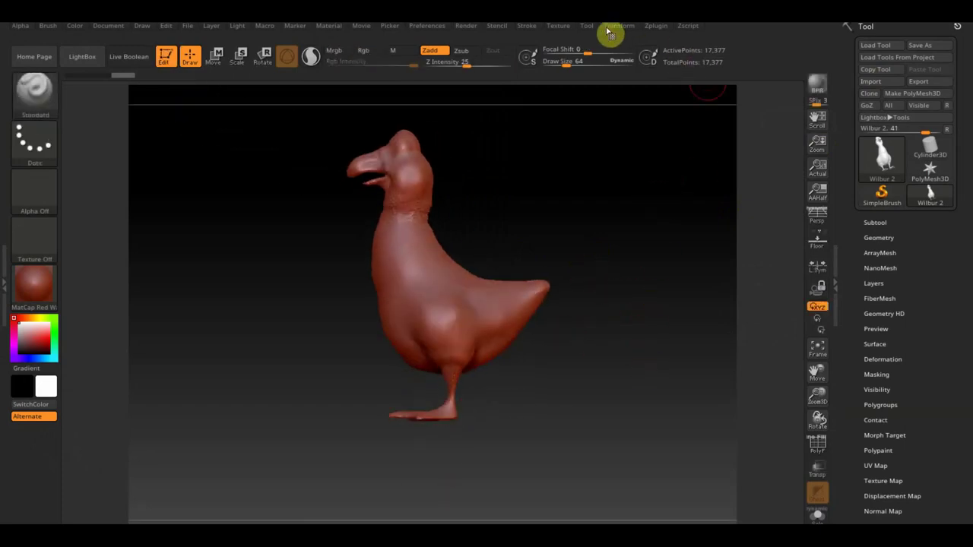
pyautogui.click(561, 25)
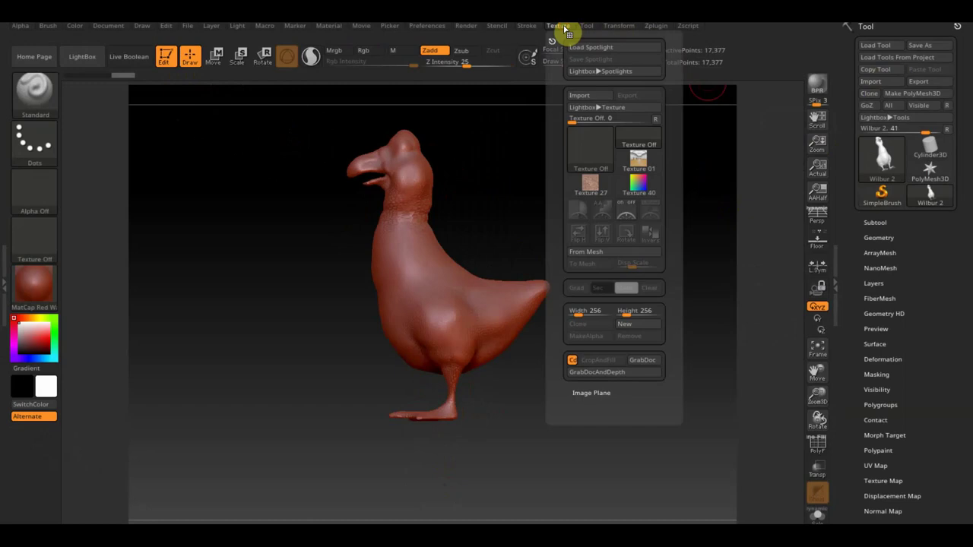
pyautogui.click(585, 98)
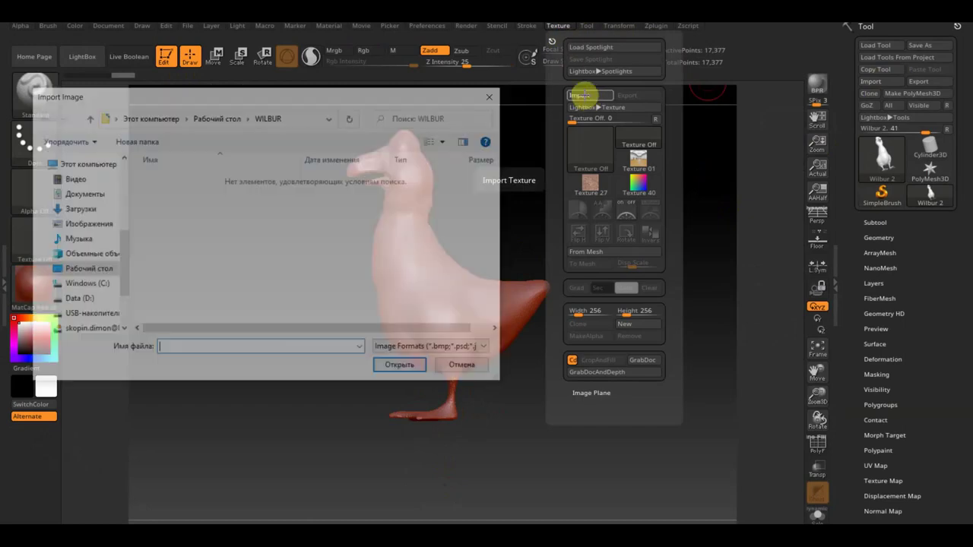
pyautogui.click(76, 272)
pyautogui.scroll(-2, 258, 262)
pyautogui.scroll(-3, 282, 260)
pyautogui.scroll(-2, 285, 259)
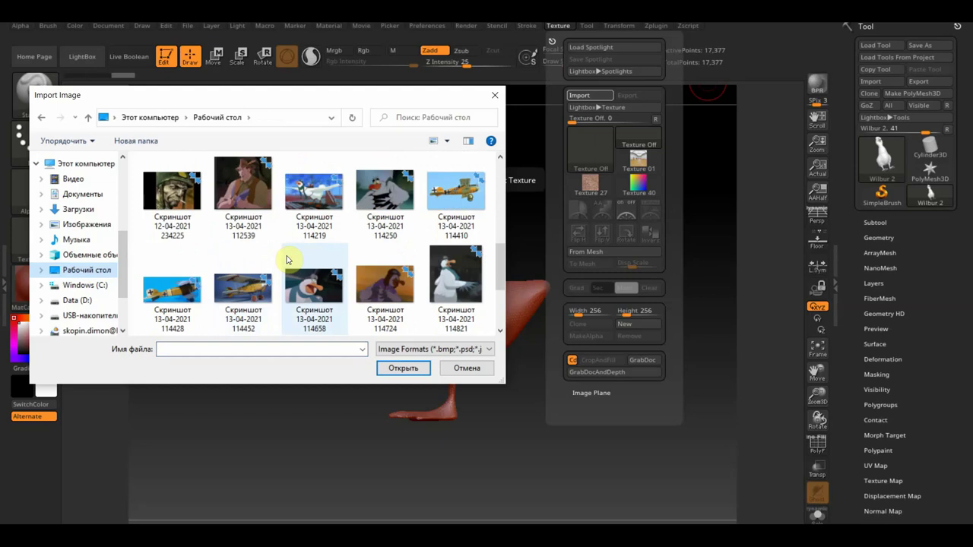
pyautogui.scroll(-2, 380, 228)
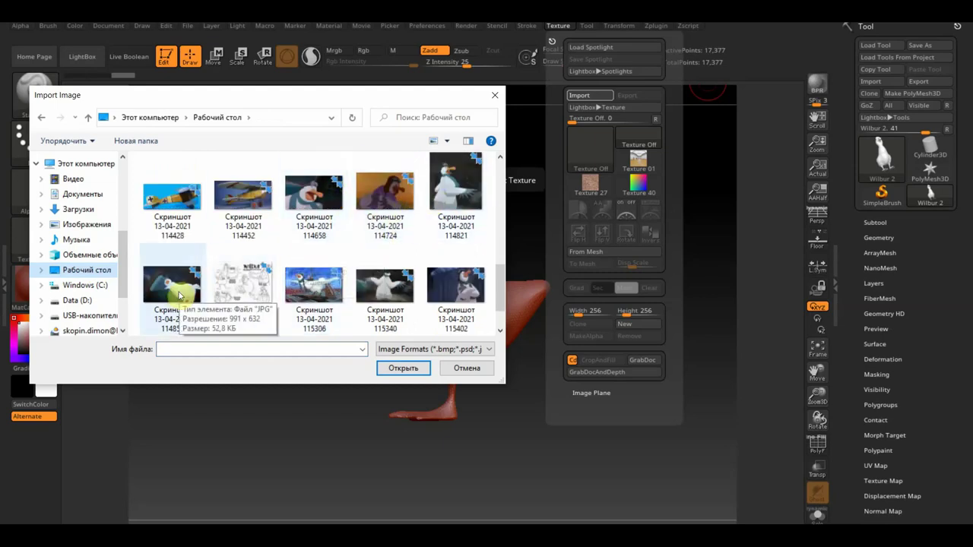
pyautogui.click(314, 287)
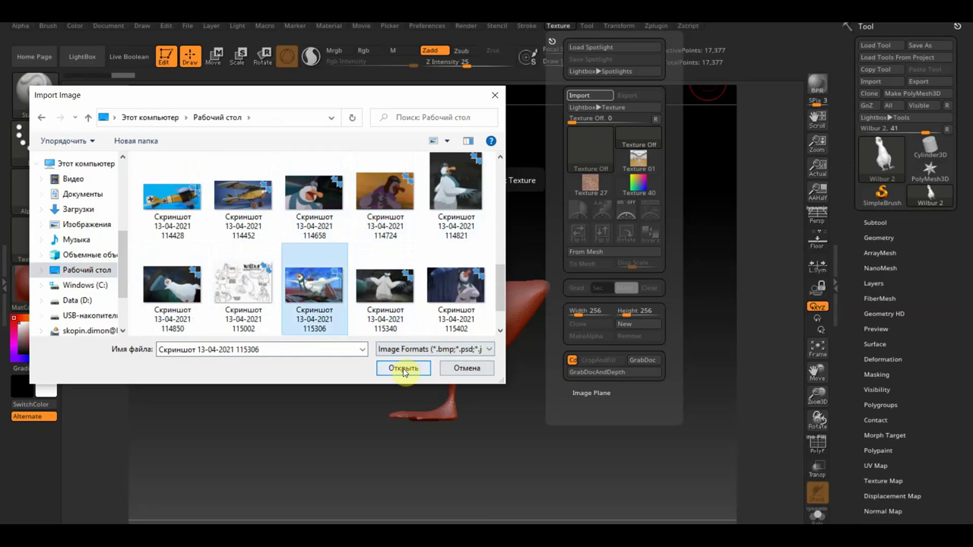
pyautogui.click(403, 367)
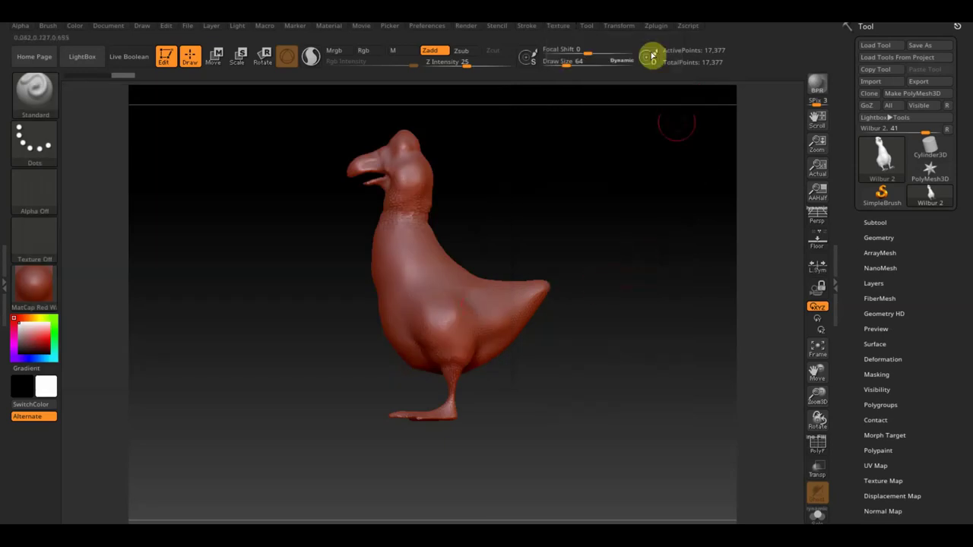
# Make the screenshot the active texture and add it to Spotlight as a reference
pyautogui.click(566, 28)
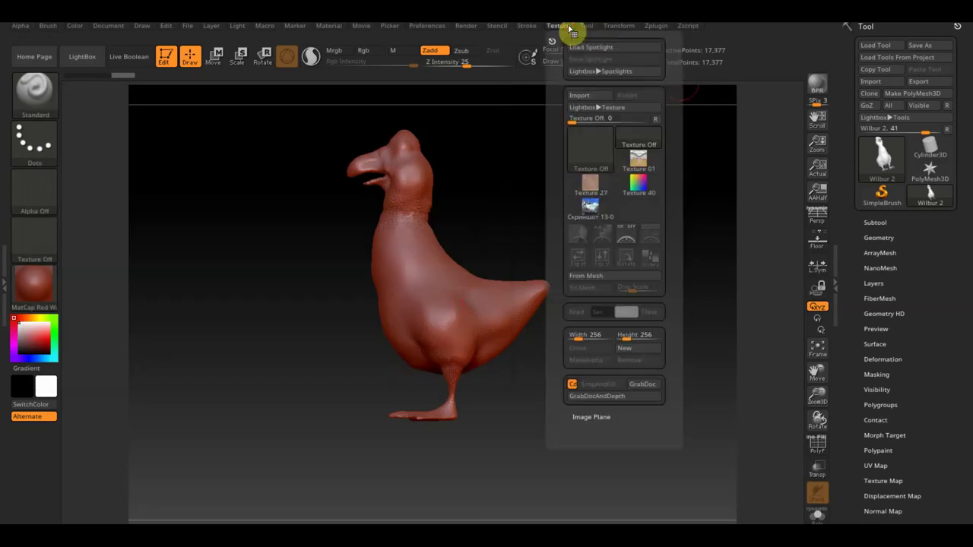
pyautogui.click(590, 205)
pyautogui.click(652, 242)
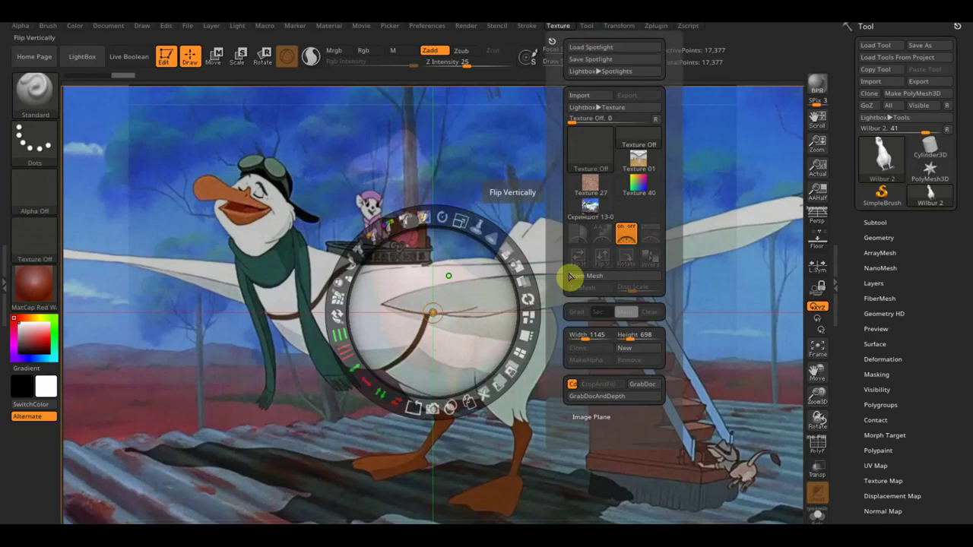
# Shrink and hide the Spotlight reference, then mask everything except the goose's head
pyautogui.moveTo(458, 220)
pyautogui.mouseDown()
pyautogui.moveTo(342, 200)
pyautogui.moveTo(512, 249)
pyautogui.moveTo(461, 203)
pyautogui.mouseUp()
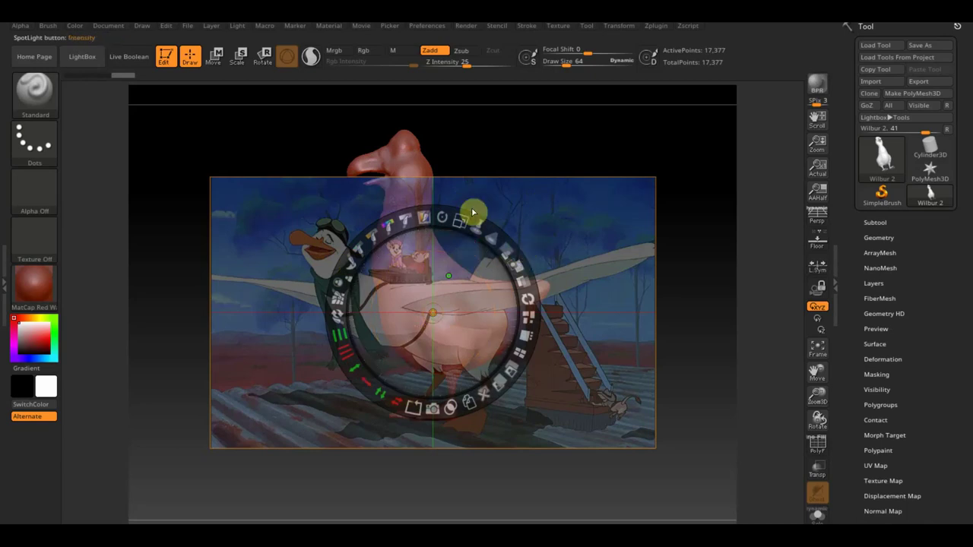
pyautogui.hotkey('shift', 'z')
pyautogui.moveTo(486, 230); pyautogui.dragTo(380, 191)
pyautogui.moveTo(314, 130)
pyautogui.keyDown('ctrl'); pyautogui.mouseDown()
pyautogui.moveTo(456, 181)
pyautogui.moveTo(469, 220)
pyautogui.mouseUp(); pyautogui.keyUp('ctrl')
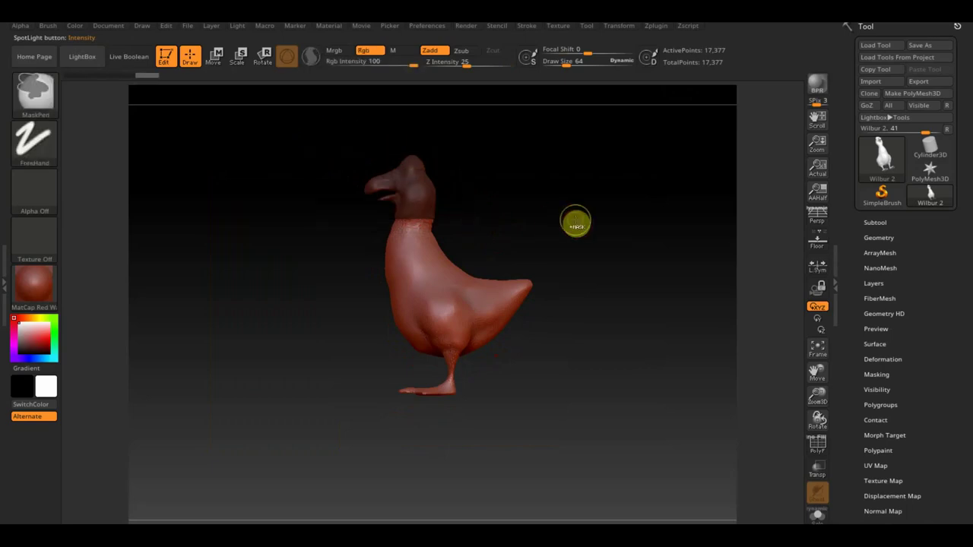
pyautogui.keyDown('ctrl'); pyautogui.click(575, 222); pyautogui.keyUp('ctrl')
# With Move Transpose, shrink the head, stretch it upward, tilt it, then invert the mask
pyautogui.click(257, 106)
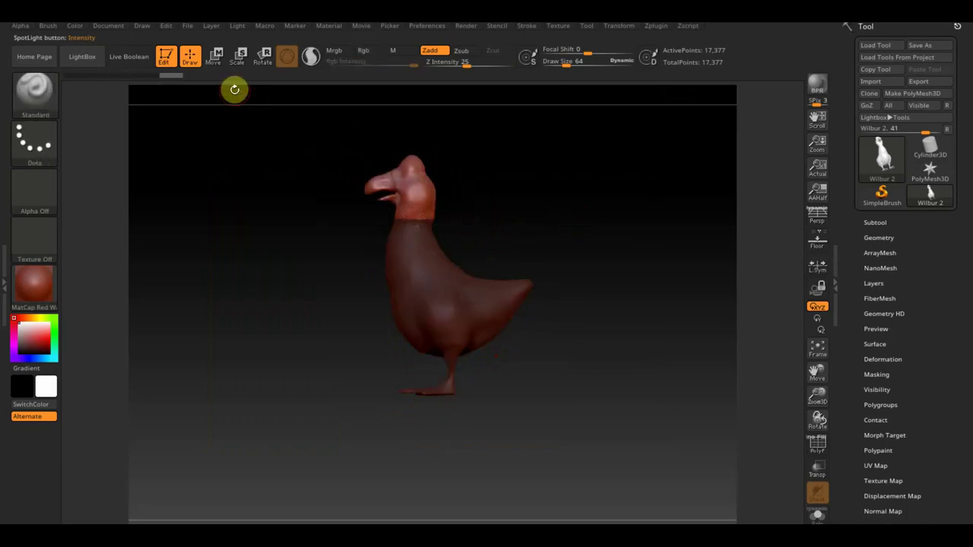
pyautogui.click(217, 58)
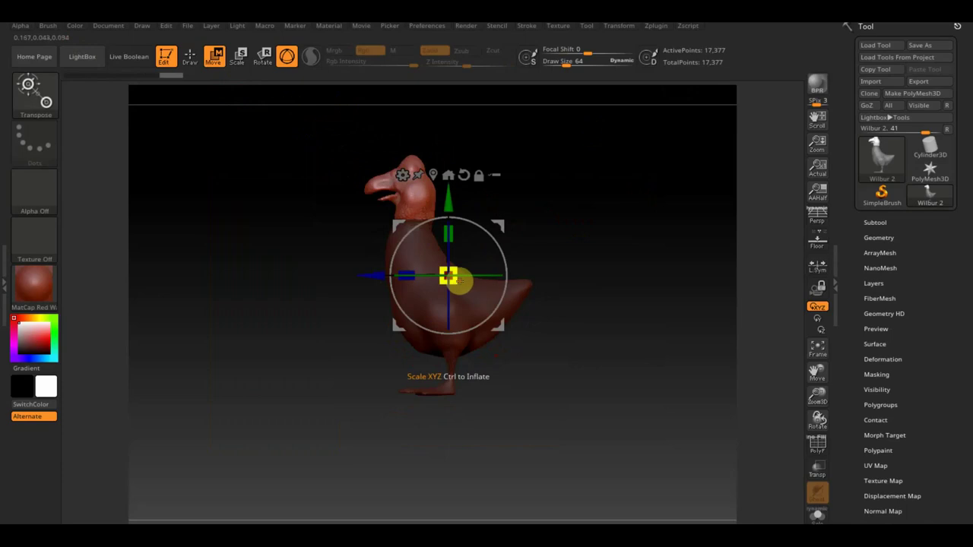
pyautogui.moveTo(461, 281); pyautogui.dragTo(452, 279)
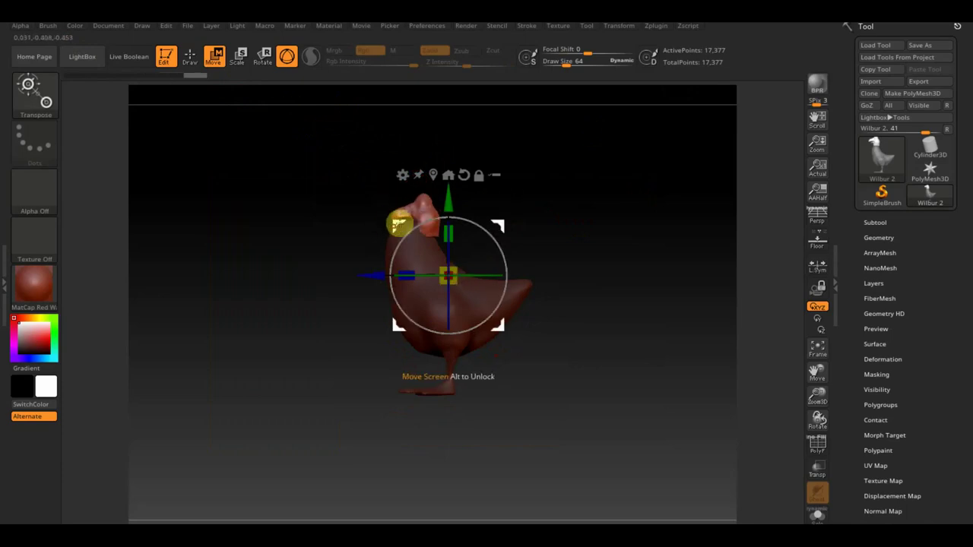
pyautogui.moveTo(378, 266); pyautogui.dragTo(354, 263)
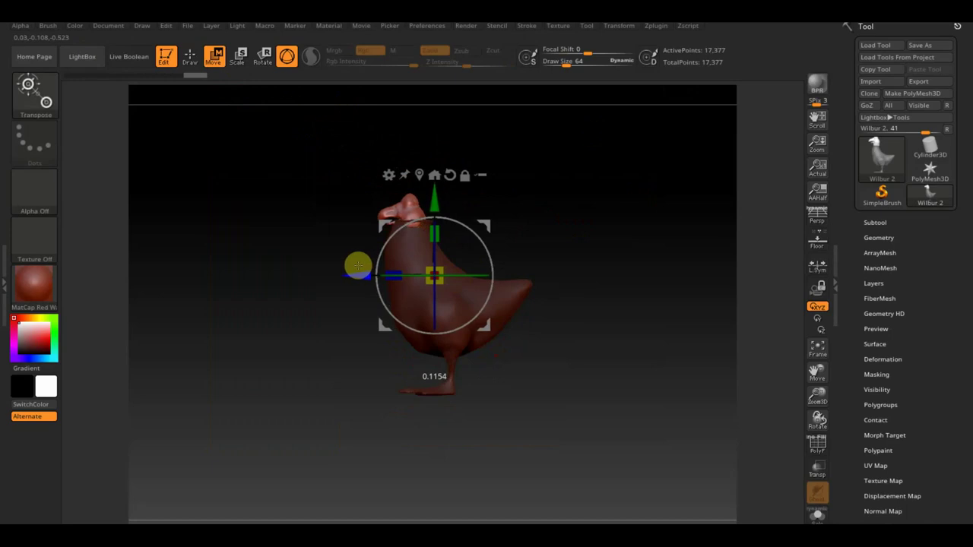
pyautogui.moveTo(381, 218)
pyautogui.mouseDown()
pyautogui.moveTo(377, 179)
pyautogui.moveTo(360, 175)
pyautogui.mouseUp()
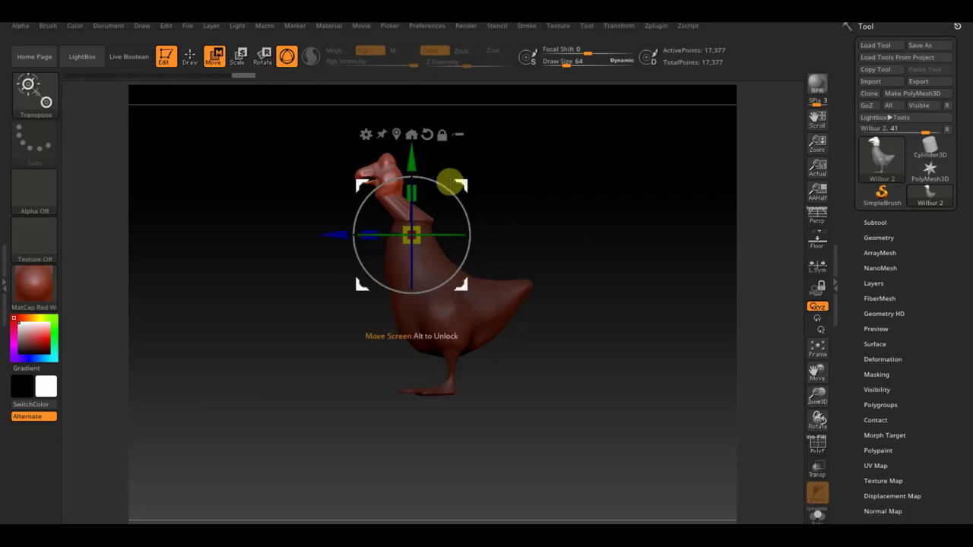
pyautogui.moveTo(446, 185); pyautogui.dragTo(444, 178)
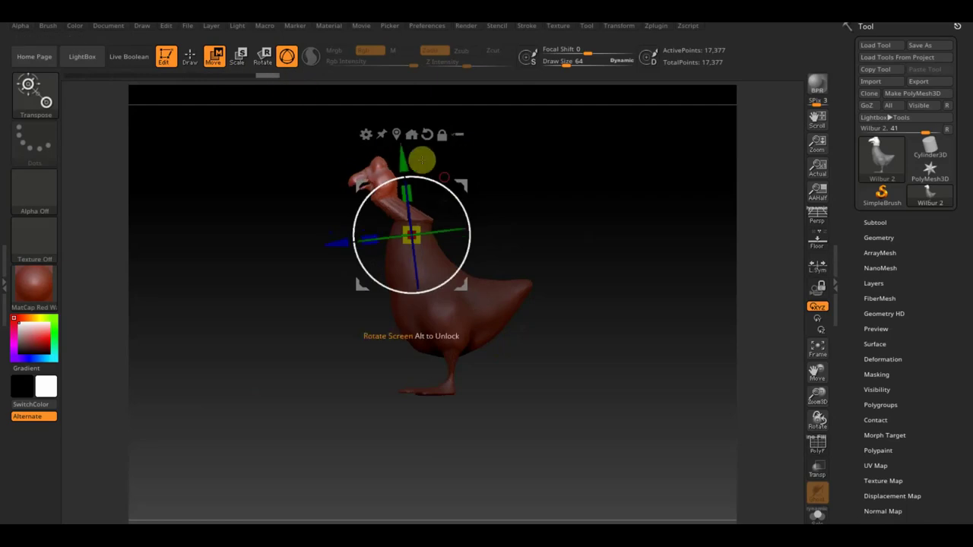
pyautogui.click(189, 56)
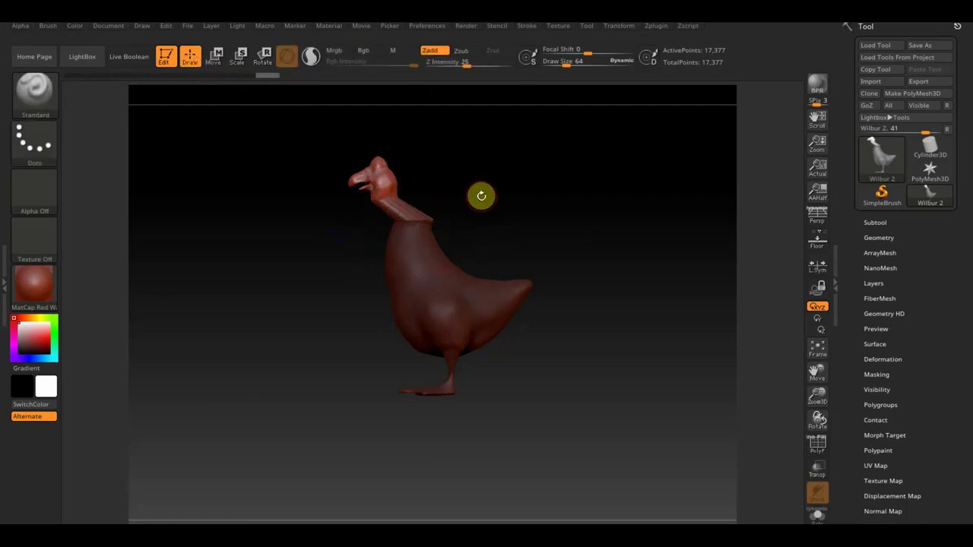
pyautogui.keyDown('ctrl'); pyautogui.click(481, 196); pyautogui.keyUp('ctrl')
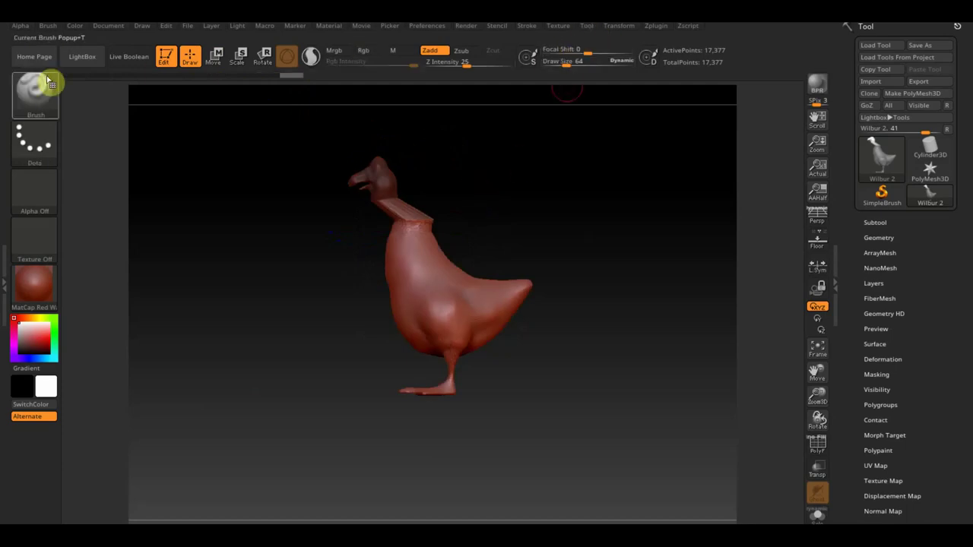
# With the Move Topological brush at size 306, push the neck and body left
pyautogui.press('b')
pyautogui.click(552, 284)
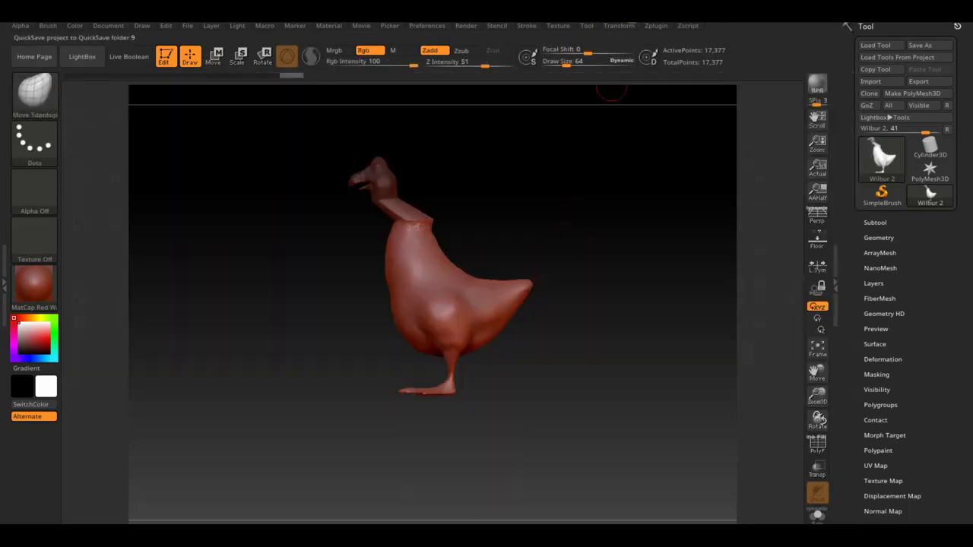
pyautogui.moveTo(567, 64); pyautogui.dragTo(592, 64)
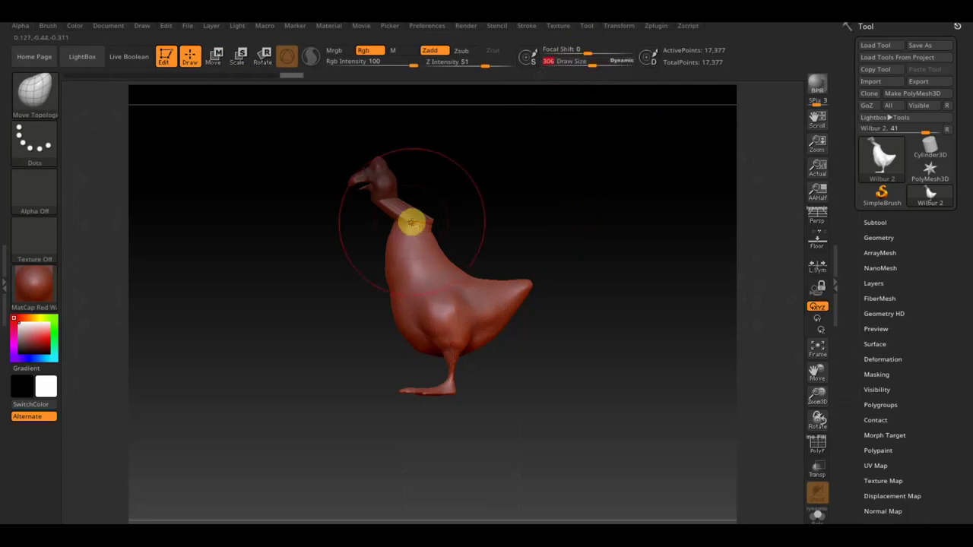
pyautogui.scroll(2, 411, 222)
pyautogui.scroll(3, 422, 219)
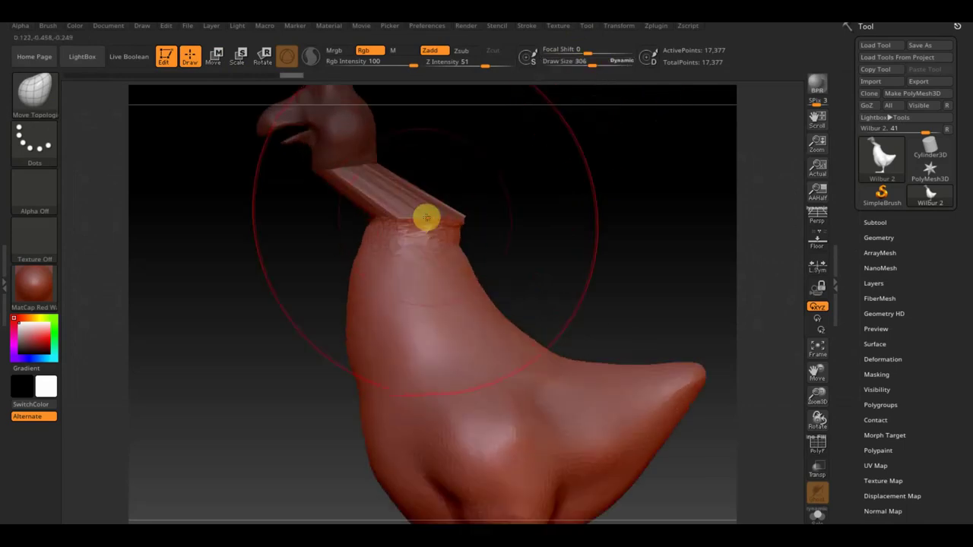
pyautogui.moveTo(409, 218); pyautogui.dragTo(345, 228)
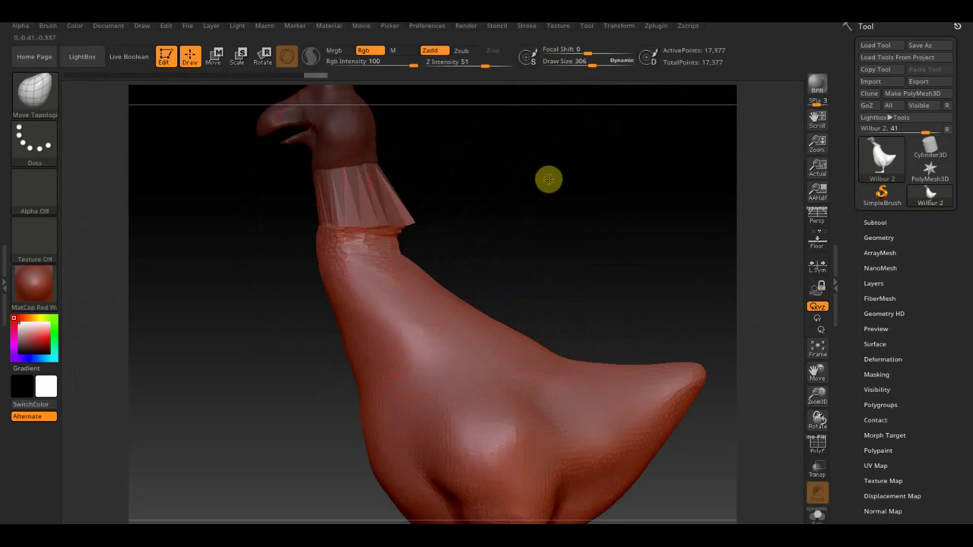
# Clear the mask and smooth the flared collar into the neck at brush size 104
pyautogui.press('ctrl')
pyautogui.keyDown('ctrl'); pyautogui.moveTo(550, 185); pyautogui.dragTo(573, 158); pyautogui.keyUp('ctrl')
pyautogui.moveTo(575, 63); pyautogui.dragTo(545, 86)
pyautogui.moveTo(390, 203); pyautogui.dragTo(370, 217)
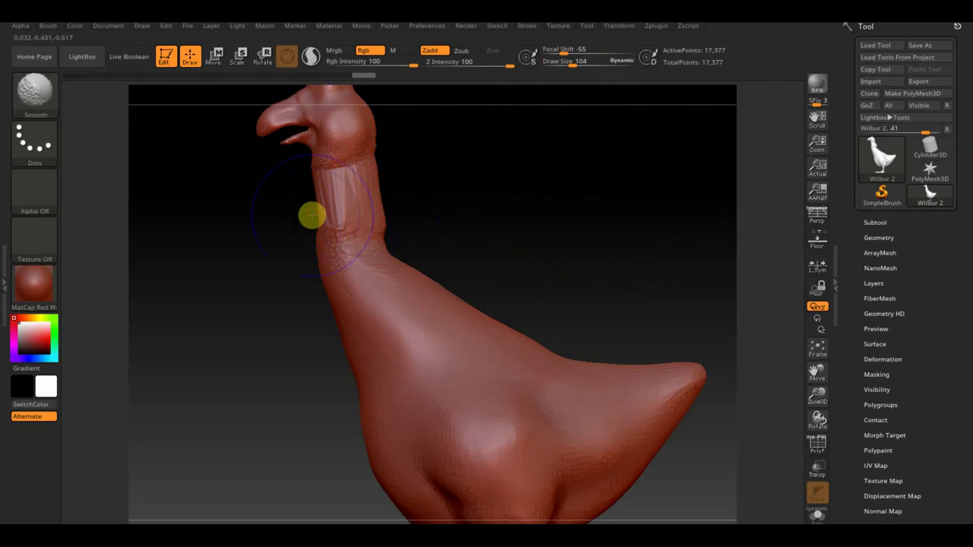
pyautogui.scroll(-3, 391, 251)
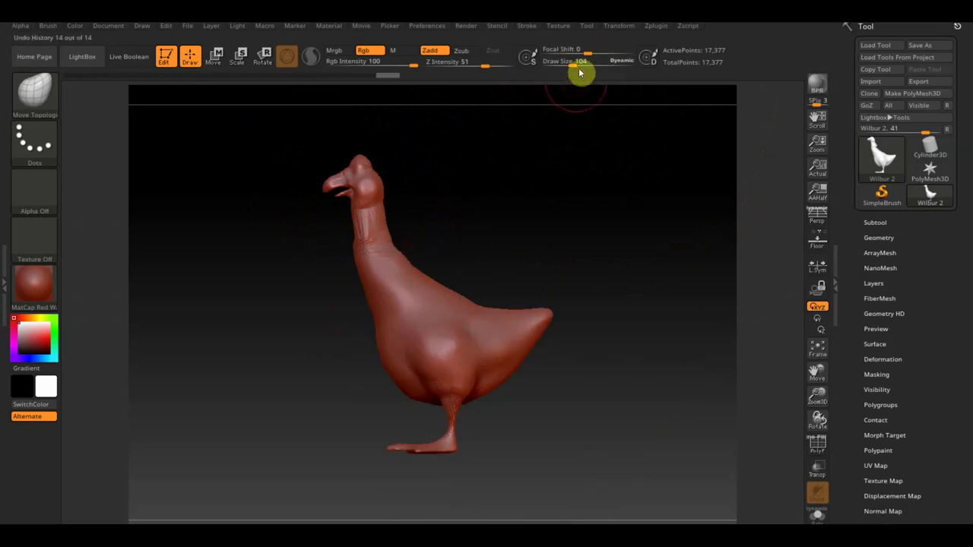
# Smooth the goose's neck from a side view with an enlarged brush
pyautogui.moveTo(572, 67); pyautogui.dragTo(582, 65)
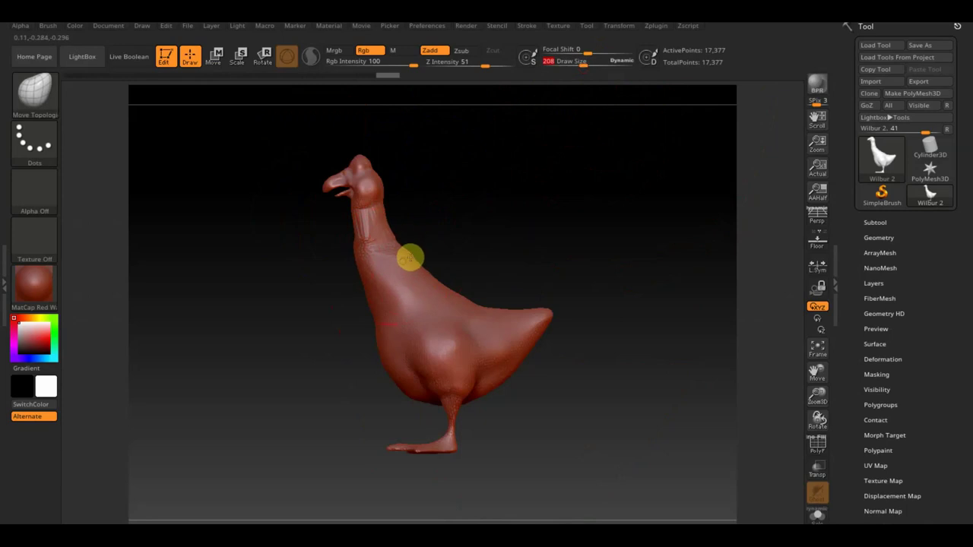
pyautogui.moveTo(482, 228); pyautogui.dragTo(536, 241)
pyautogui.press('f')
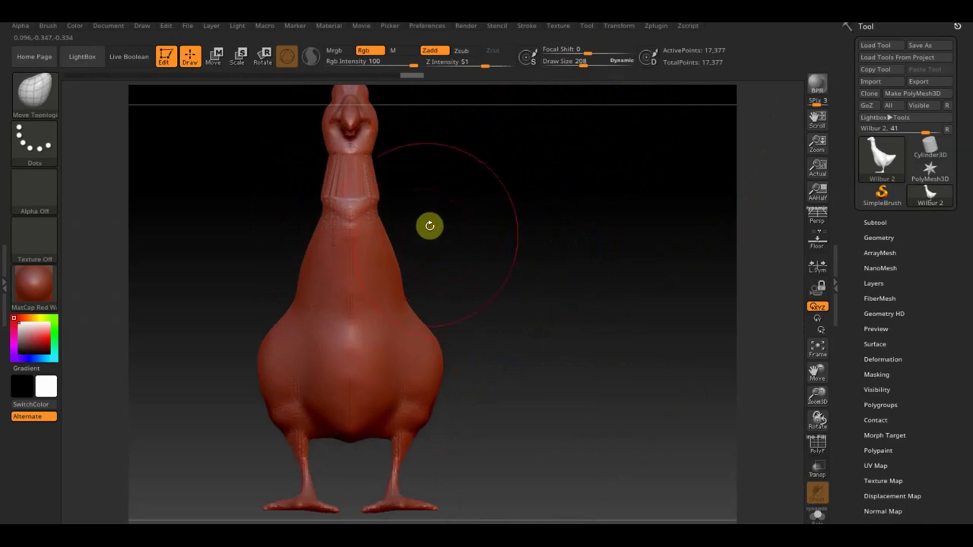
pyautogui.moveTo(582, 63); pyautogui.dragTo(567, 64)
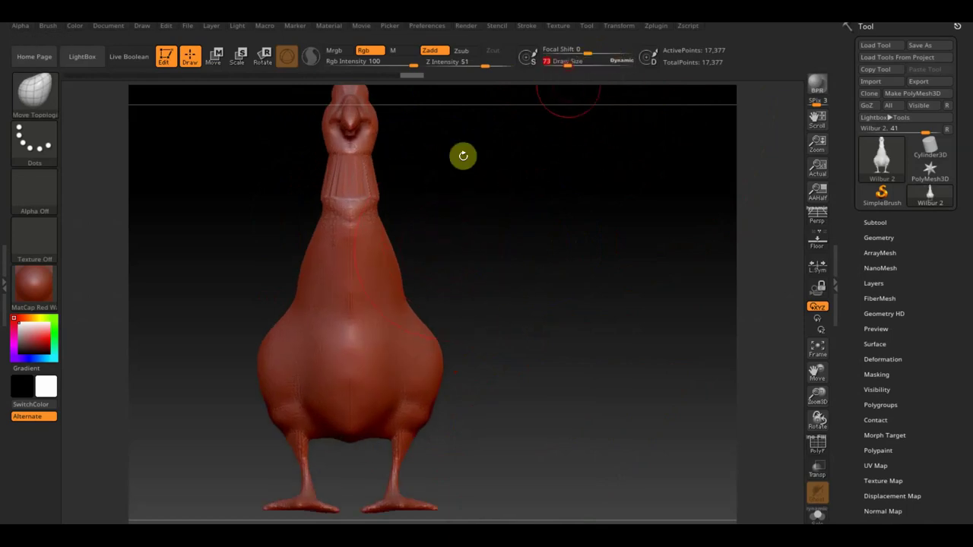
pyautogui.keyDown('shift'); pyautogui.moveTo(334, 195); pyautogui.dragTo(368, 201); pyautogui.keyUp('shift')
# From a three-quarter view, pull the back of the head down toward the neck
pyautogui.moveTo(494, 222)
pyautogui.mouseDown()
pyautogui.moveTo(586, 230)
pyautogui.moveTo(495, 235)
pyautogui.mouseUp()
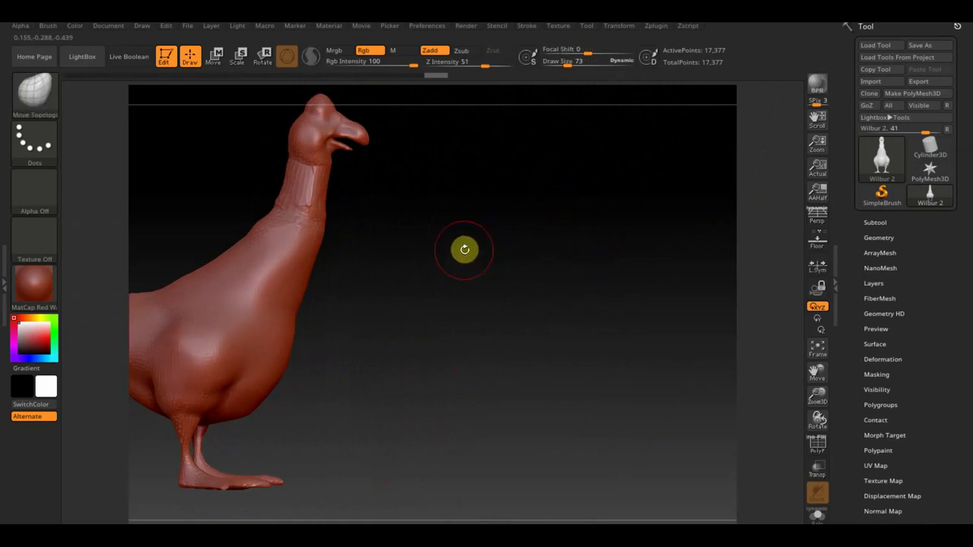
pyautogui.moveTo(459, 249)
pyautogui.mouseDown()
pyautogui.moveTo(554, 269)
pyautogui.moveTo(600, 266)
pyautogui.mouseUp()
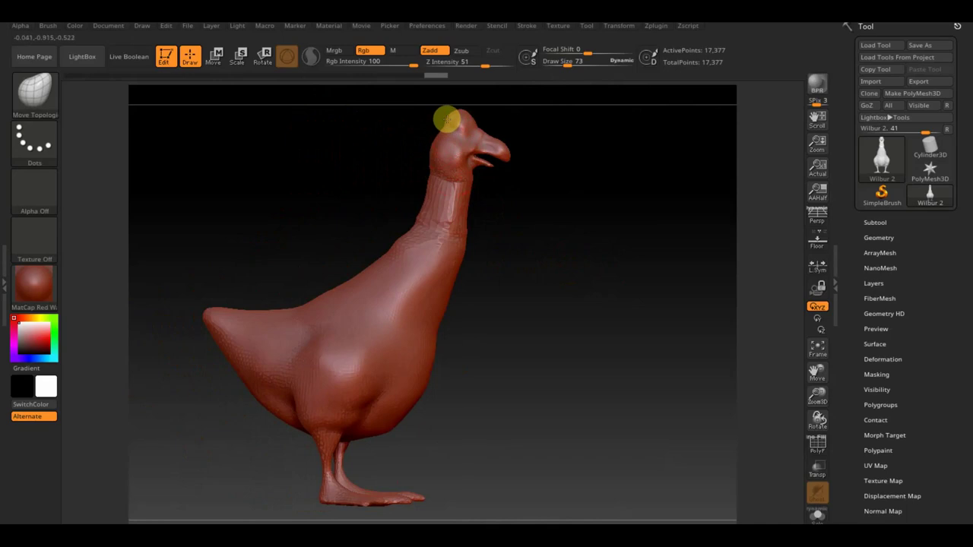
pyautogui.moveTo(446, 123)
pyautogui.mouseDown()
pyautogui.moveTo(451, 147)
pyautogui.moveTo(438, 159)
pyautogui.mouseUp()
pyautogui.scroll(-3, 439, 166)
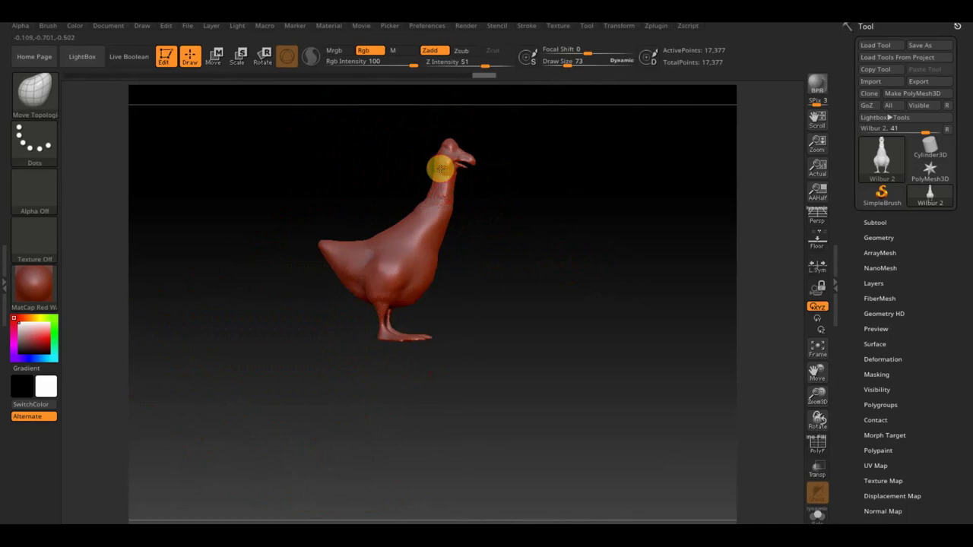
pyautogui.scroll(5, 441, 211)
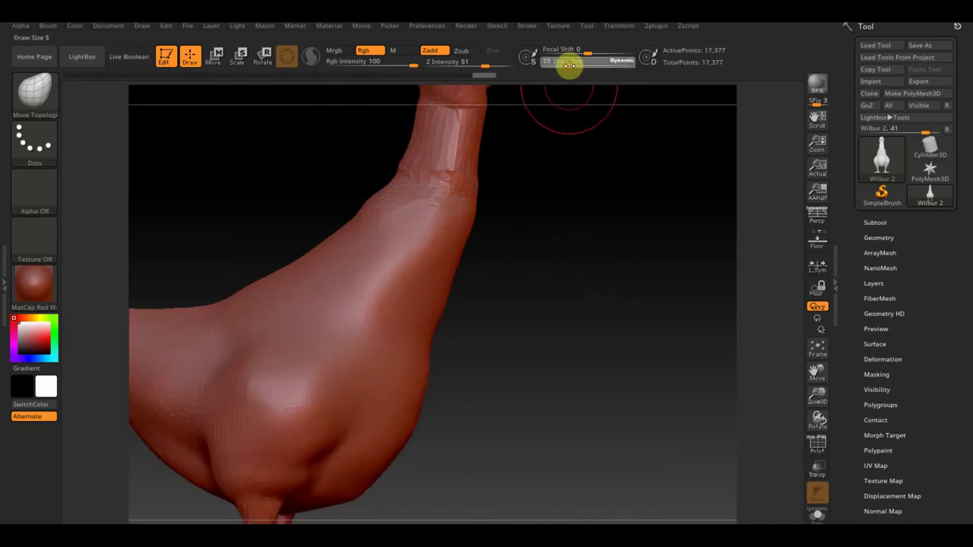
# Reshape the beak tip into a blunter snout with the brush at size 81
pyautogui.click(575, 65)
pyautogui.press('shift')
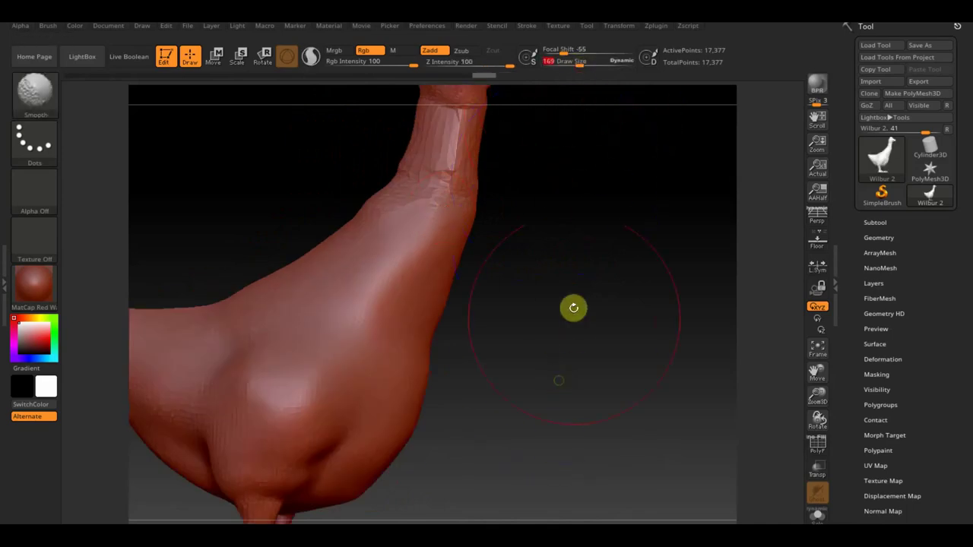
pyautogui.keyDown('alt'); pyautogui.moveTo(574, 307); pyautogui.dragTo(571, 391); pyautogui.keyUp('alt')
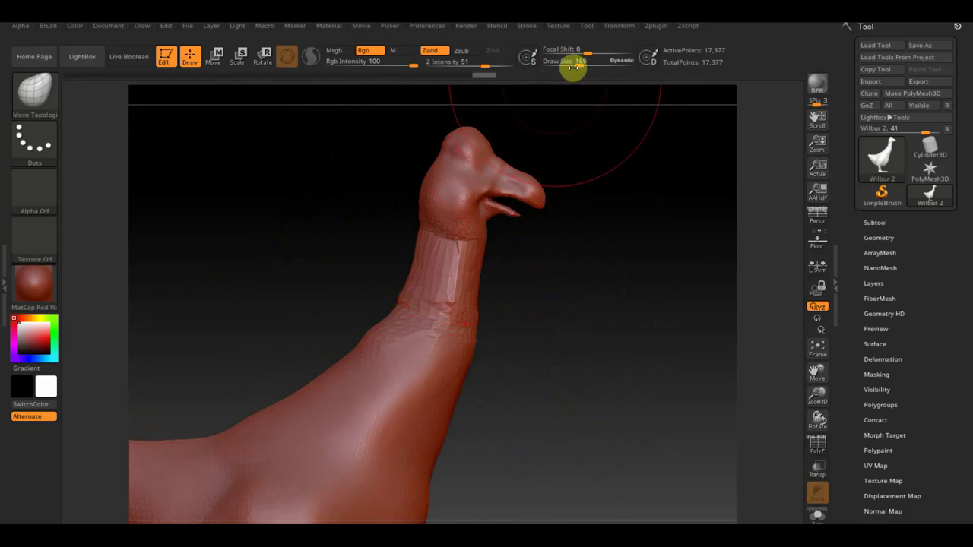
pyautogui.moveTo(582, 64); pyautogui.dragTo(569, 64)
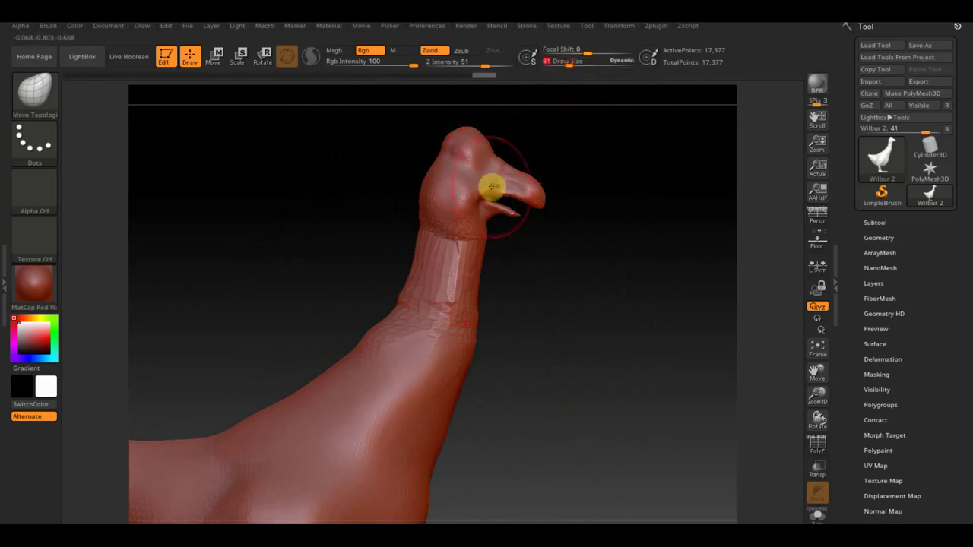
pyautogui.moveTo(542, 185); pyautogui.dragTo(559, 181)
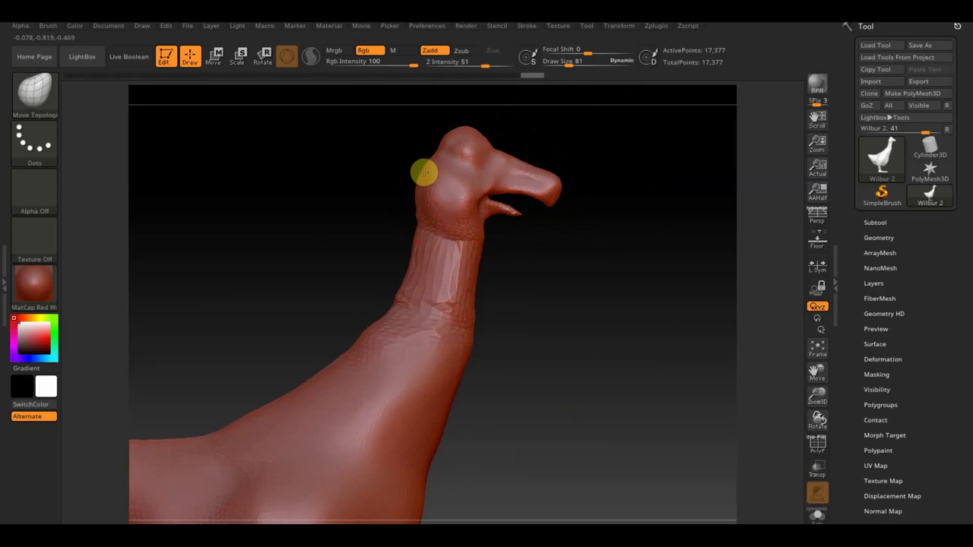
# Turn the goose to a straight front view and open the brush library
pyautogui.moveTo(626, 294)
pyautogui.mouseDown()
pyautogui.moveTo(543, 300)
pyautogui.moveTo(573, 294)
pyautogui.moveTo(562, 289)
pyautogui.mouseUp()
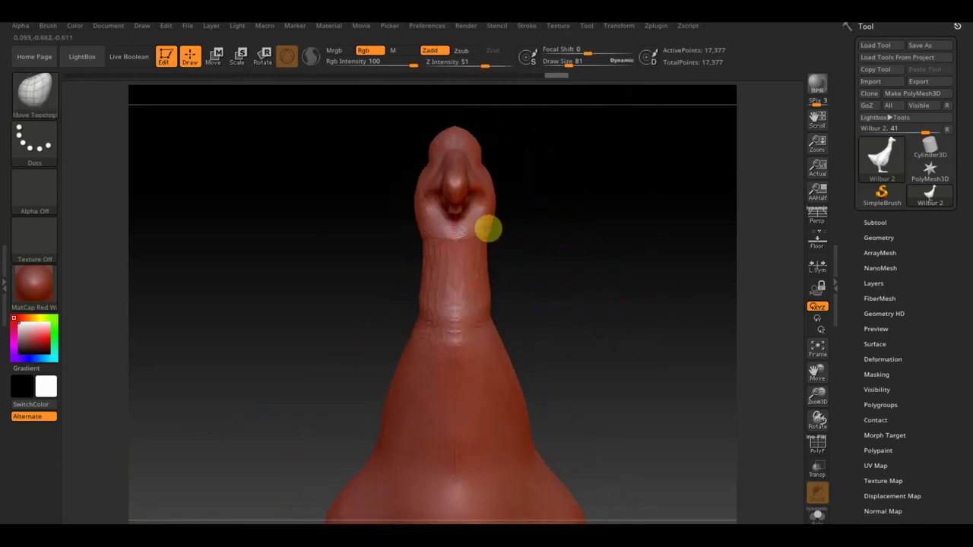
pyautogui.moveTo(571, 248)
pyautogui.mouseDown()
pyautogui.moveTo(525, 250)
pyautogui.moveTo(567, 248)
pyautogui.mouseUp()
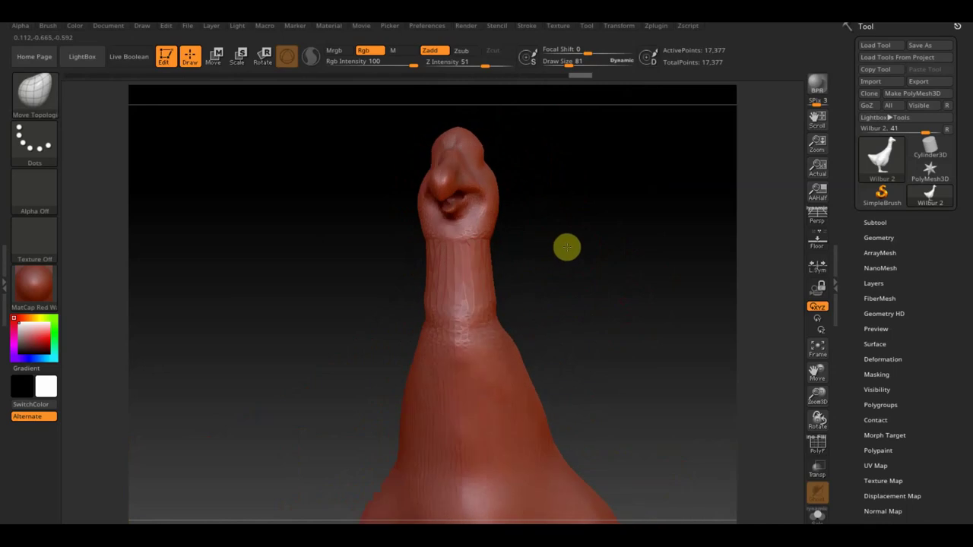
pyautogui.click(42, 108)
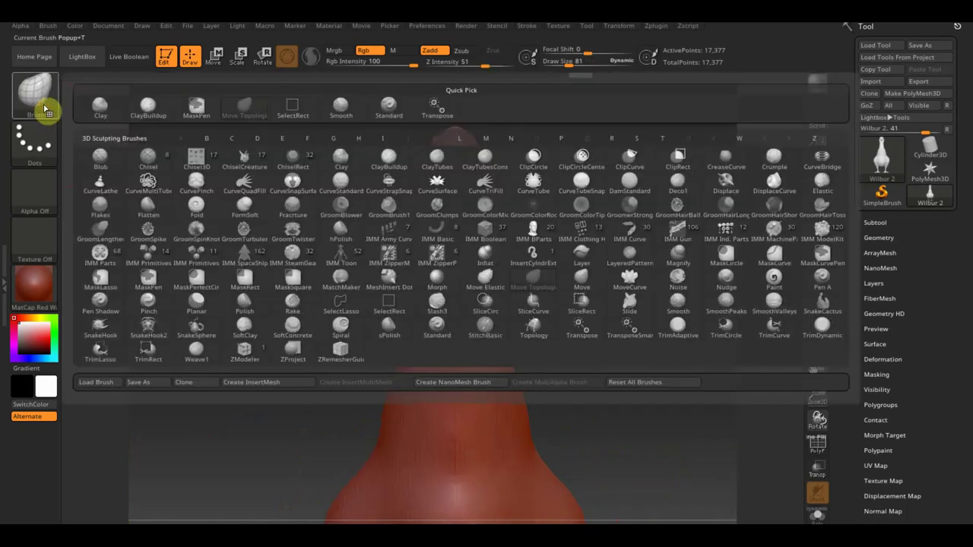
# With ClayBuildup at draw size 39, build clay up the neck and throat onto the jaw
pyautogui.click(152, 107)
pyautogui.moveTo(576, 63); pyautogui.dragTo(553, 61)
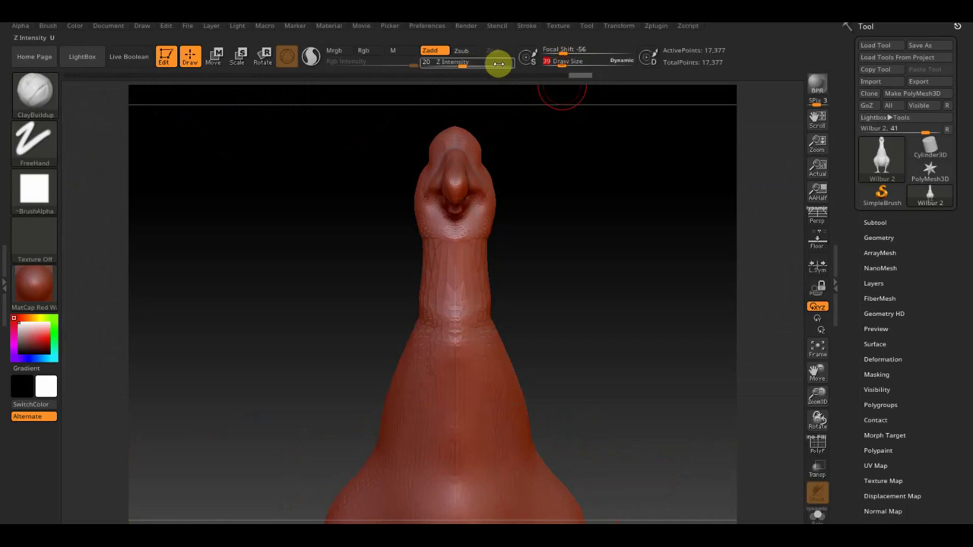
pyautogui.moveTo(462, 68); pyautogui.dragTo(436, 64)
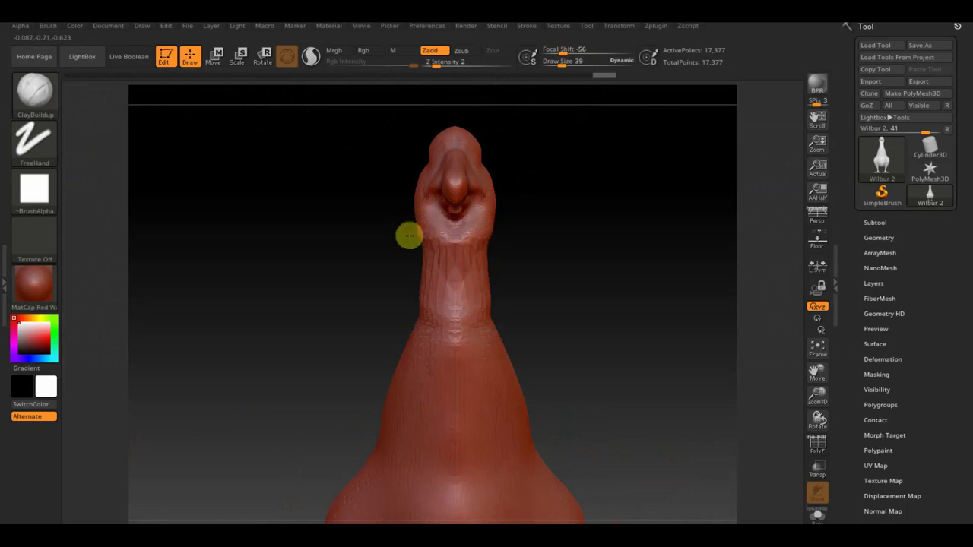
pyautogui.moveTo(604, 253); pyautogui.dragTo(641, 252)
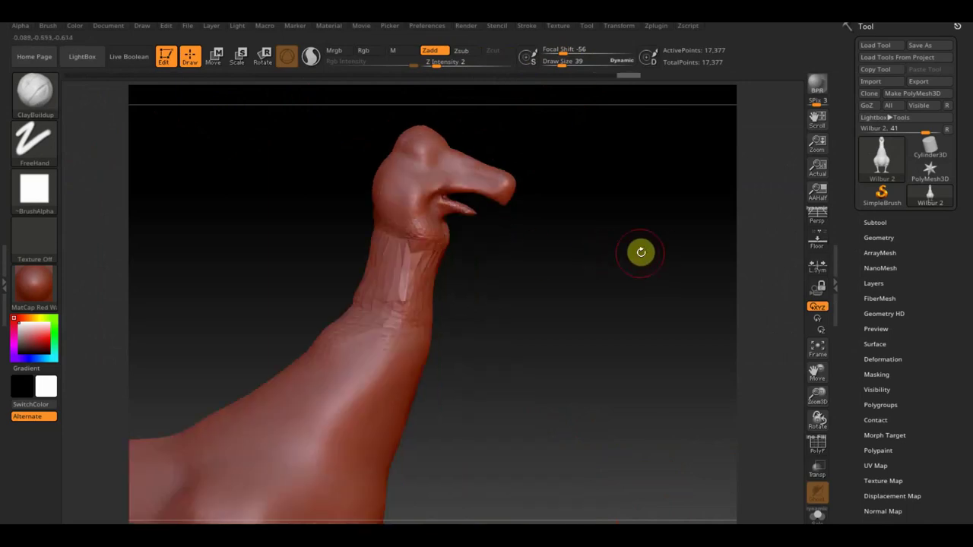
pyautogui.moveTo(368, 279)
pyautogui.mouseDown()
pyautogui.moveTo(427, 231)
pyautogui.moveTo(374, 209)
pyautogui.moveTo(388, 224)
pyautogui.mouseUp()
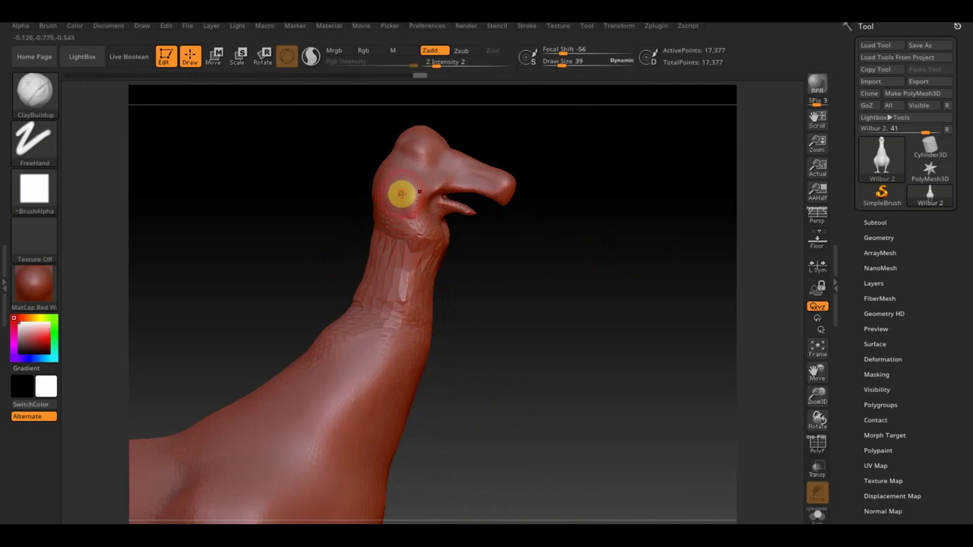
pyautogui.moveTo(453, 247)
pyautogui.mouseDown()
pyautogui.moveTo(390, 209)
pyautogui.moveTo(434, 269)
pyautogui.moveTo(413, 235)
pyautogui.moveTo(378, 220)
pyautogui.moveTo(509, 289)
pyautogui.moveTo(457, 283)
pyautogui.mouseUp()
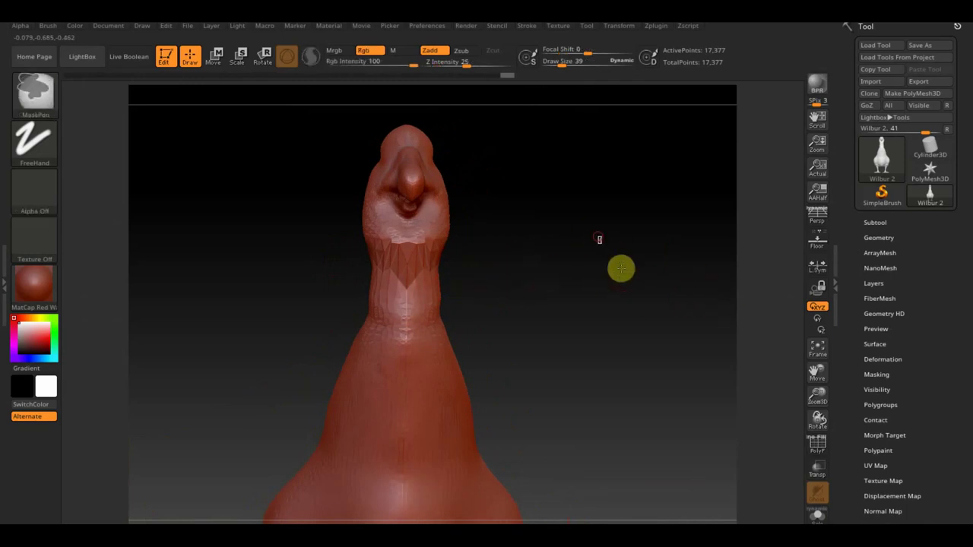
pyautogui.click(882, 237)
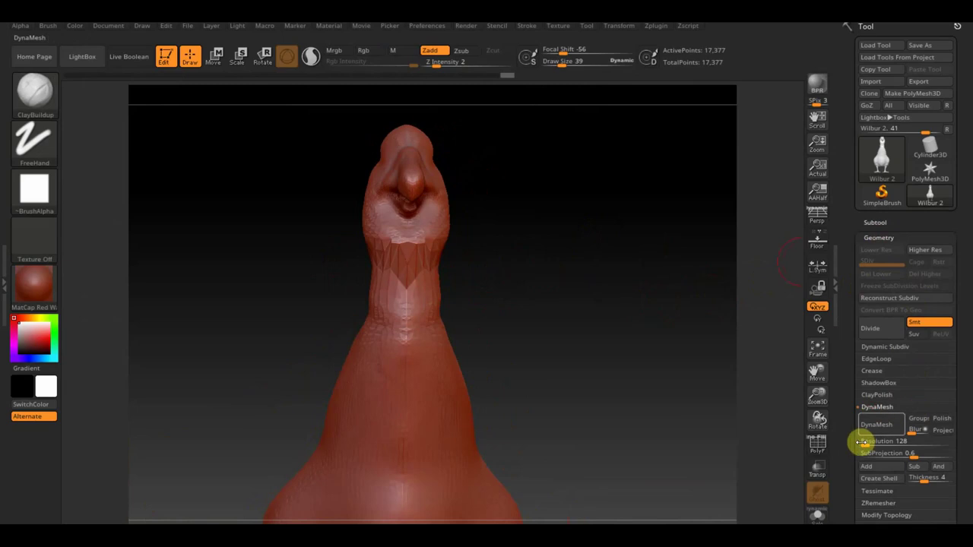
# DynaMesh the goose at resolution 496 (190,897 points) and smooth its faceted neck front
pyautogui.click(878, 441)
pyautogui.click(876, 425)
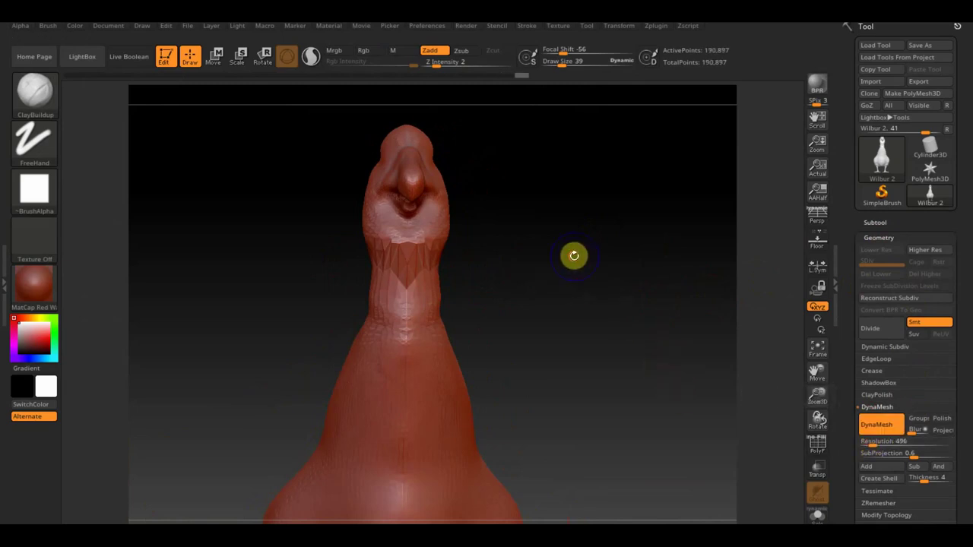
pyautogui.keyDown('shift'); pyautogui.moveTo(434, 269); pyautogui.dragTo(366, 264); pyautogui.keyUp('shift')
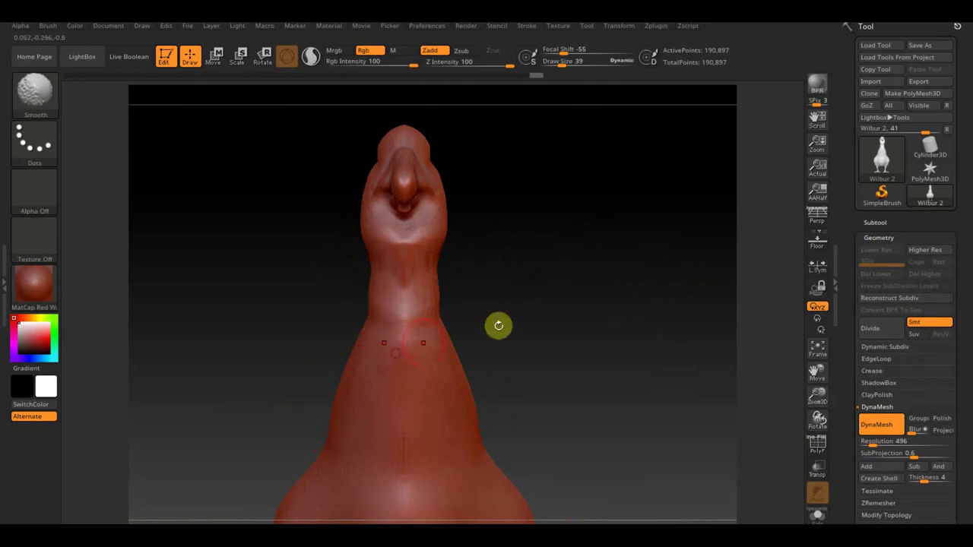
pyautogui.keyDown('alt'); pyautogui.moveTo(486, 330); pyautogui.dragTo(538, 343); pyautogui.keyUp('alt')
pyautogui.moveTo(524, 296)
pyautogui.mouseDown()
pyautogui.moveTo(440, 304)
pyautogui.moveTo(437, 265)
pyautogui.moveTo(421, 265)
pyautogui.moveTo(449, 257)
pyautogui.mouseUp()
pyautogui.press('shift')
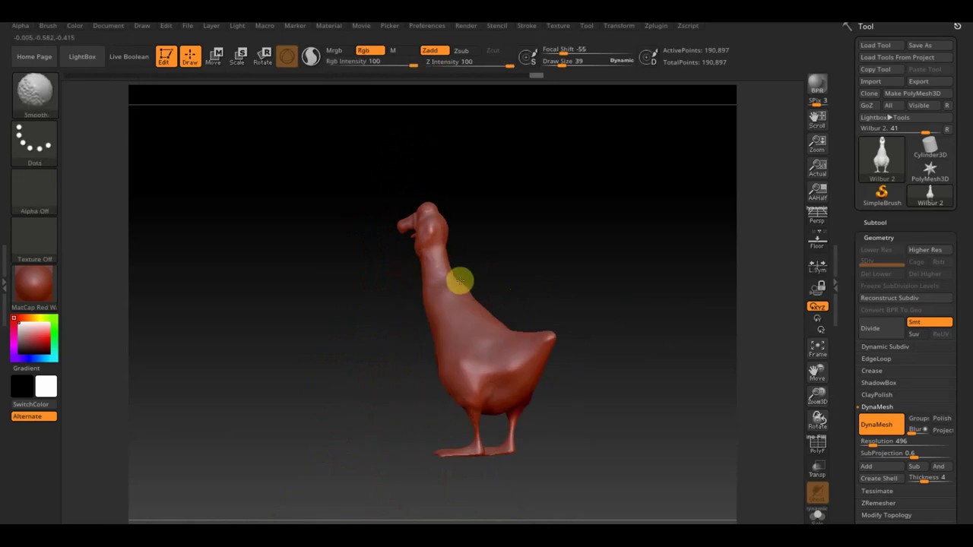
pyautogui.moveTo(451, 281)
pyautogui.mouseDown()
pyautogui.moveTo(513, 299)
pyautogui.moveTo(506, 310)
pyautogui.moveTo(426, 251)
pyautogui.moveTo(448, 306)
pyautogui.moveTo(417, 258)
pyautogui.mouseUp()
pyautogui.scroll(5, 434, 248)
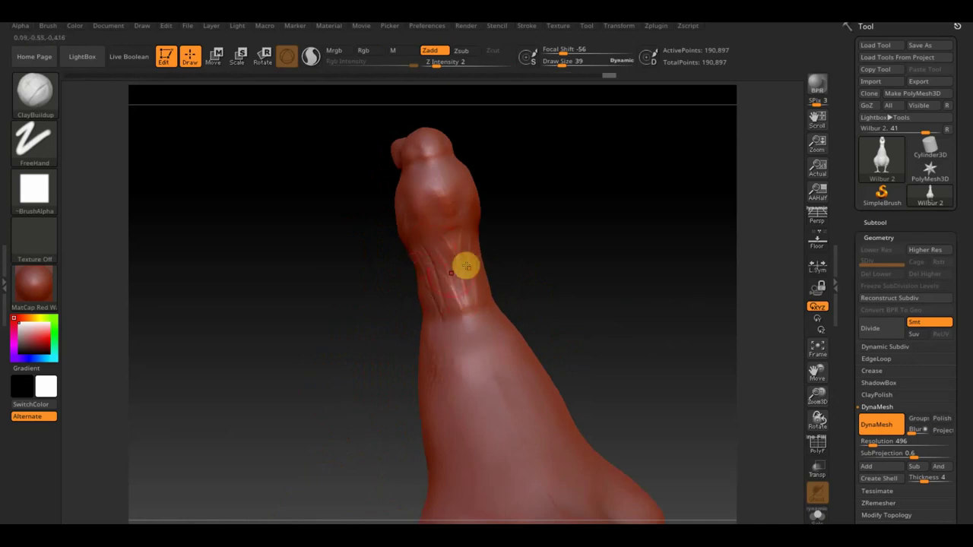
# Add clay to the head near the jaw
pyautogui.moveTo(613, 218)
pyautogui.mouseDown()
pyautogui.moveTo(463, 217)
pyautogui.moveTo(409, 196)
pyautogui.moveTo(441, 199)
pyautogui.moveTo(404, 219)
pyautogui.moveTo(409, 179)
pyautogui.mouseUp()
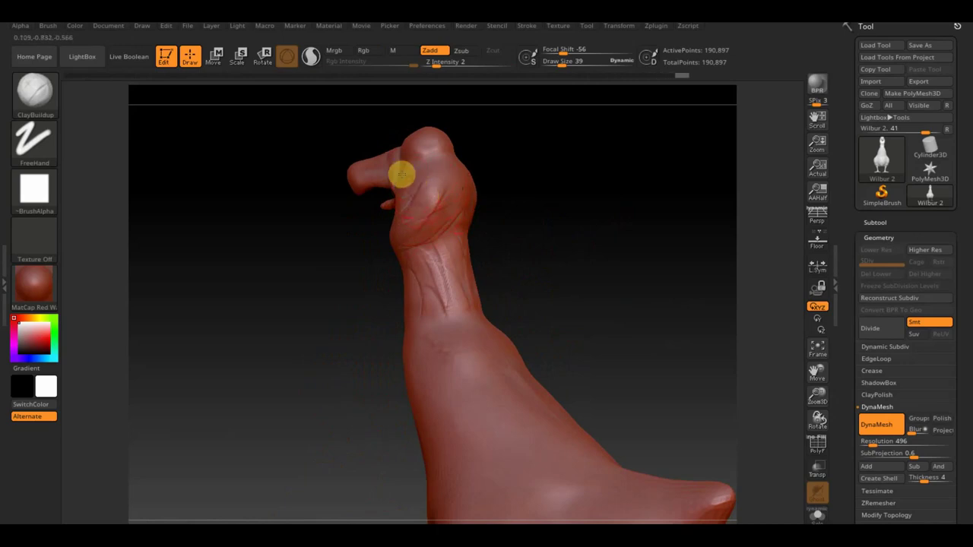
pyautogui.moveTo(416, 182); pyautogui.dragTo(405, 201)
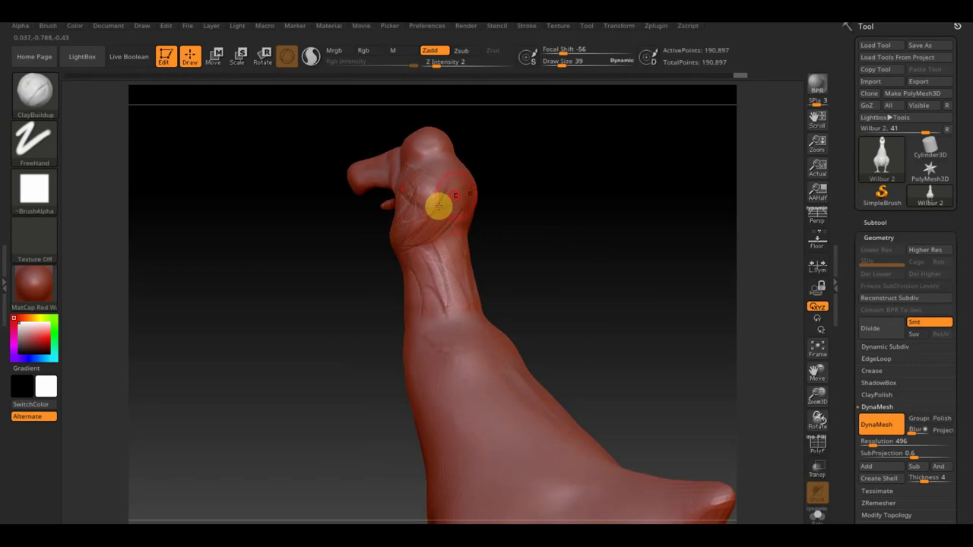
pyautogui.moveTo(465, 239); pyautogui.dragTo(654, 230)
# Switch to Move Topological (BMT) and smooth the crease where the jaw meets the neck
pyautogui.press('b')
pyautogui.press('m')
pyautogui.press('t')
pyautogui.moveTo(403, 332)
pyautogui.mouseDown()
pyautogui.moveTo(539, 335)
pyautogui.moveTo(506, 345)
pyautogui.mouseUp()
pyautogui.press('shift')
pyautogui.keyDown('shift'); pyautogui.moveTo(308, 324); pyautogui.dragTo(314, 327); pyautogui.keyUp('shift')
# Rotate the goose to face head-on and open the brush library
pyautogui.moveTo(370, 271)
pyautogui.keyDown('shift'); pyautogui.mouseDown()
pyautogui.moveTo(411, 269)
pyautogui.moveTo(360, 284)
pyautogui.moveTo(413, 263)
pyautogui.moveTo(450, 315)
pyautogui.mouseUp(); pyautogui.keyUp('shift')
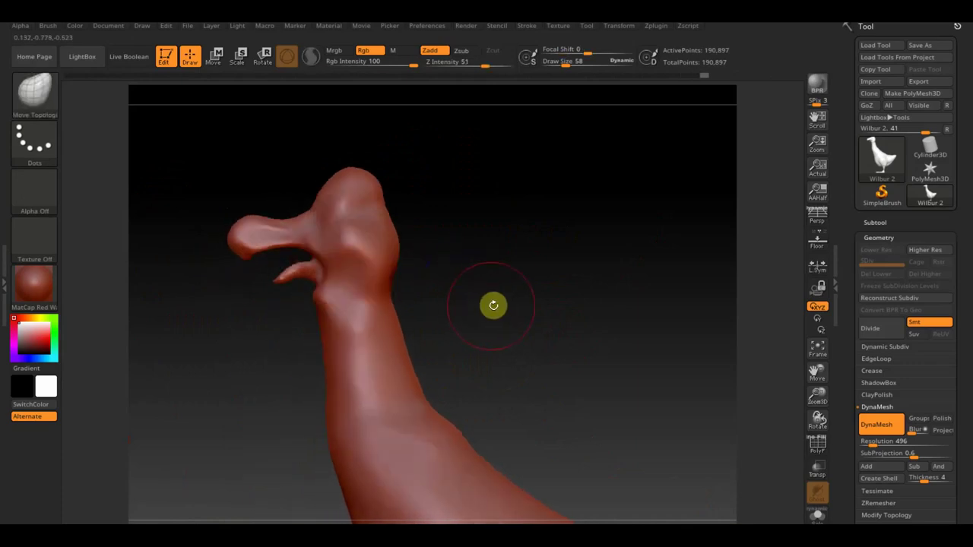
pyautogui.moveTo(430, 230)
pyautogui.mouseDown()
pyautogui.moveTo(574, 239)
pyautogui.moveTo(523, 245)
pyautogui.mouseUp()
pyautogui.moveTo(473, 266); pyautogui.dragTo(285, 306)
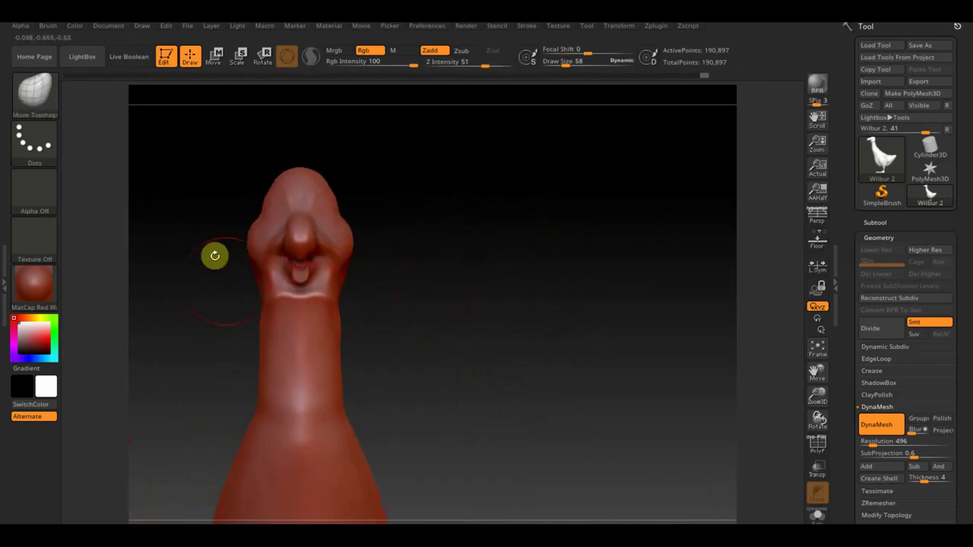
pyautogui.click(44, 101)
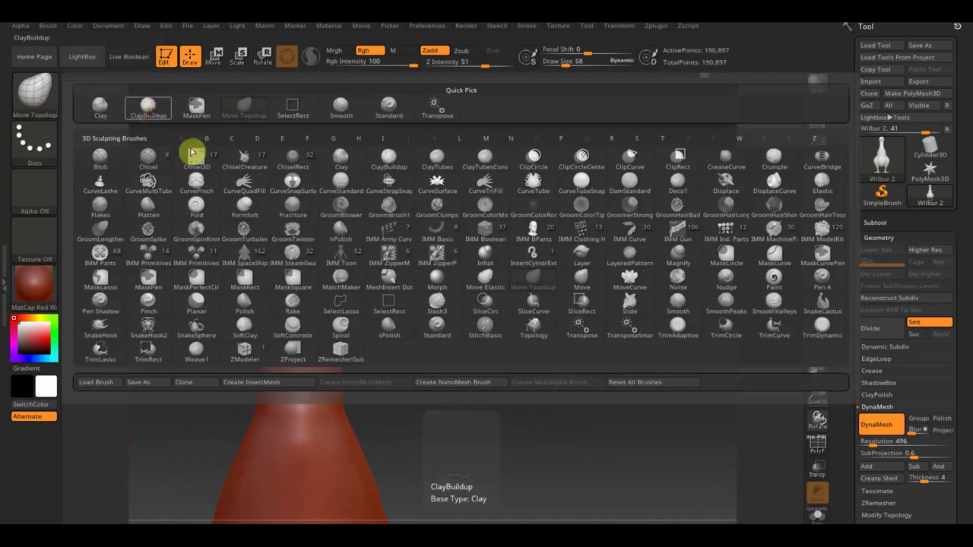
# With ClayBuildup at draw size 28, sculpt a ridge and crease below the mouth
pyautogui.click(147, 109)
pyautogui.moveTo(510, 173); pyautogui.dragTo(578, 127)
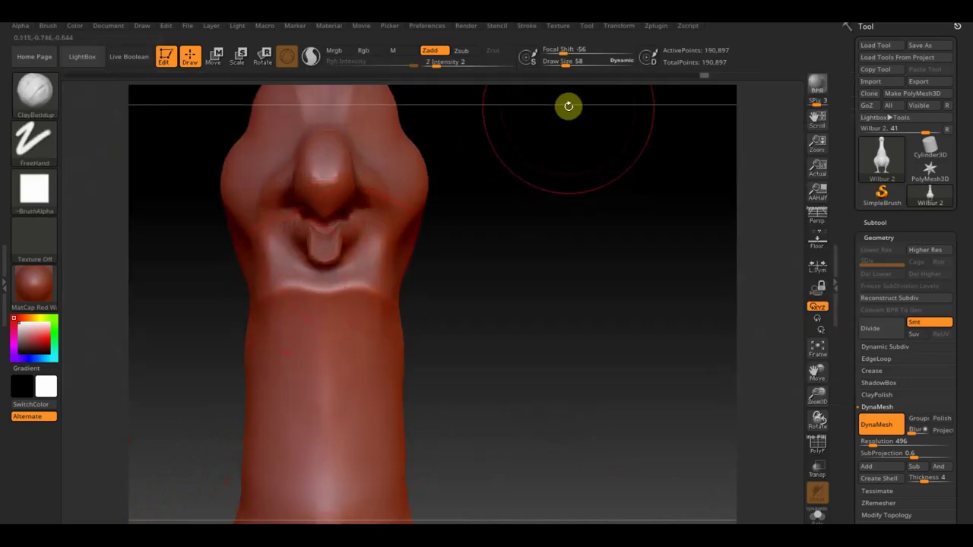
pyautogui.moveTo(571, 60); pyautogui.dragTo(560, 63)
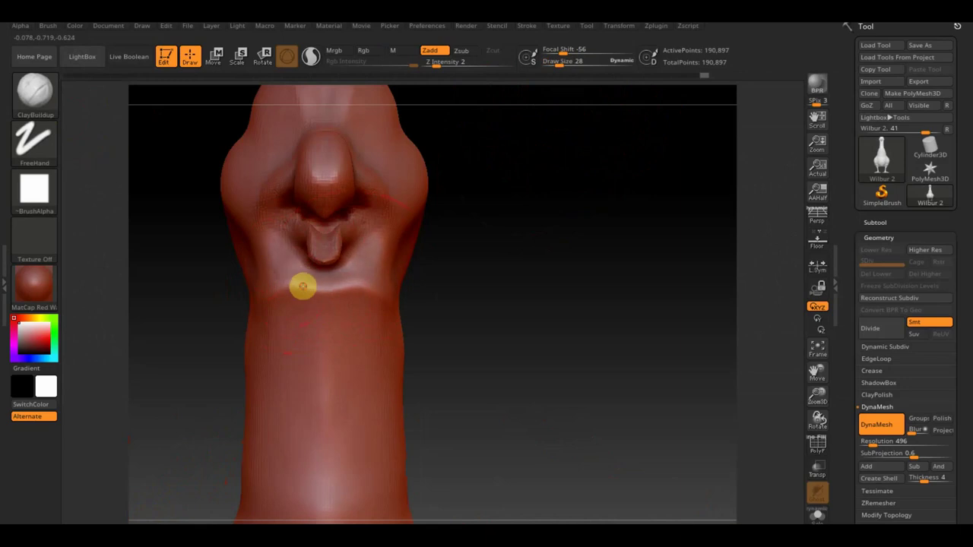
pyautogui.press('shift')
pyautogui.moveTo(355, 302)
pyautogui.mouseDown()
pyautogui.moveTo(293, 301)
pyautogui.moveTo(311, 292)
pyautogui.mouseUp()
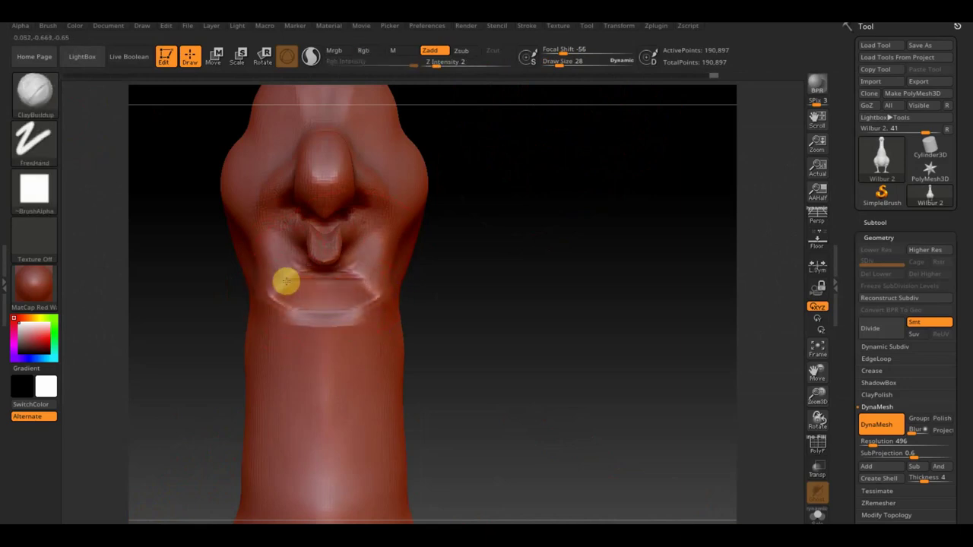
pyautogui.keyDown('shift'); pyautogui.moveTo(278, 288); pyautogui.dragTo(308, 311); pyautogui.keyUp('shift')
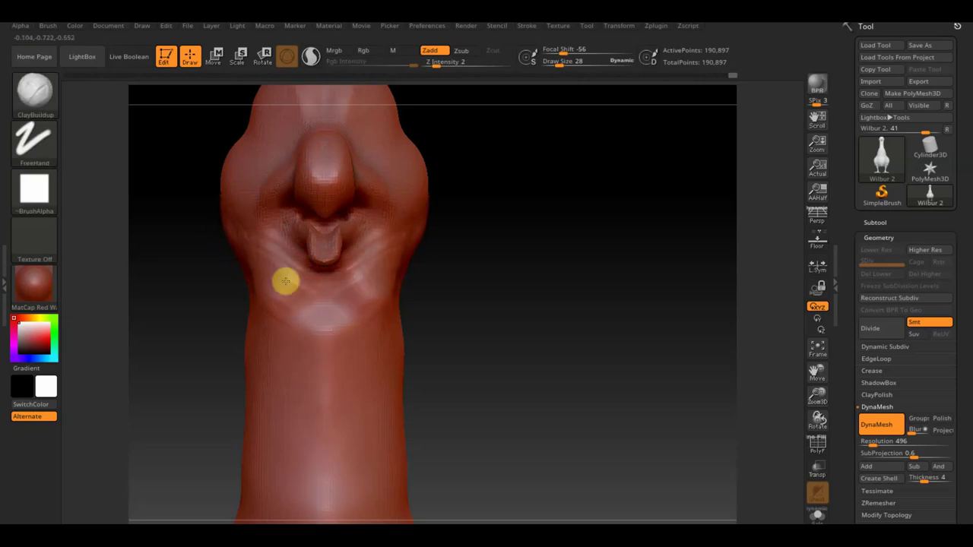
pyautogui.moveTo(295, 297)
pyautogui.mouseDown()
pyautogui.moveTo(337, 293)
pyautogui.moveTo(324, 289)
pyautogui.mouseUp()
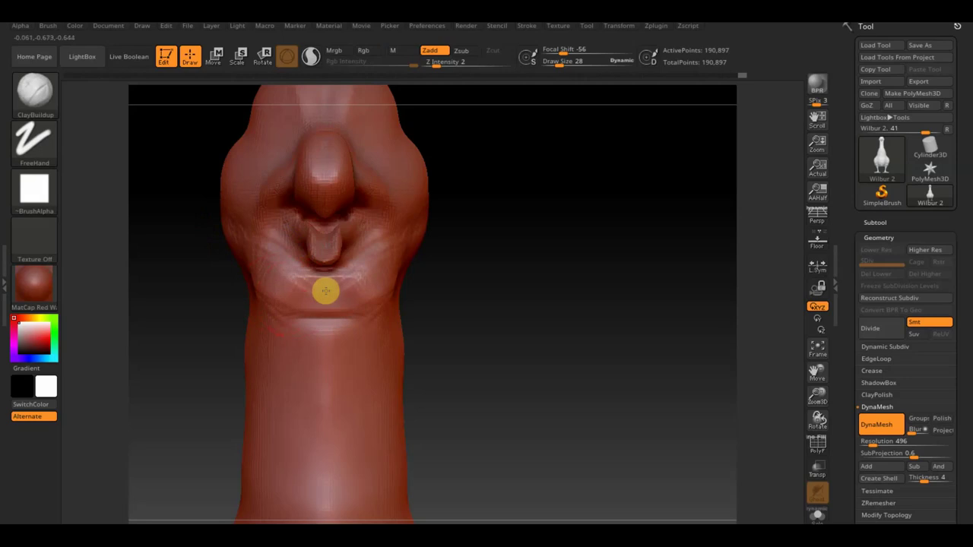
# Sculpt wrinkles across the cheek and soften the upper ones
pyautogui.moveTo(521, 276); pyautogui.dragTo(456, 271)
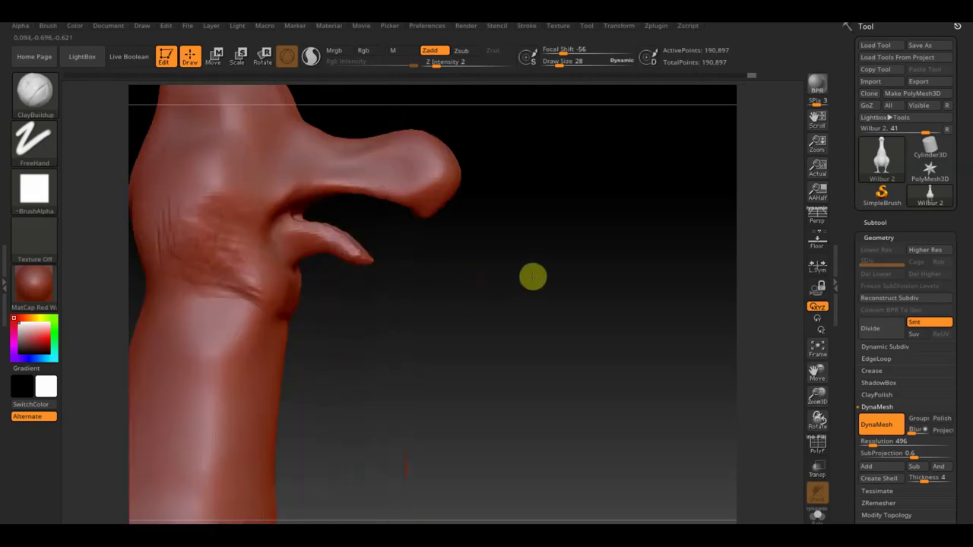
pyautogui.moveTo(400, 291); pyautogui.dragTo(357, 287)
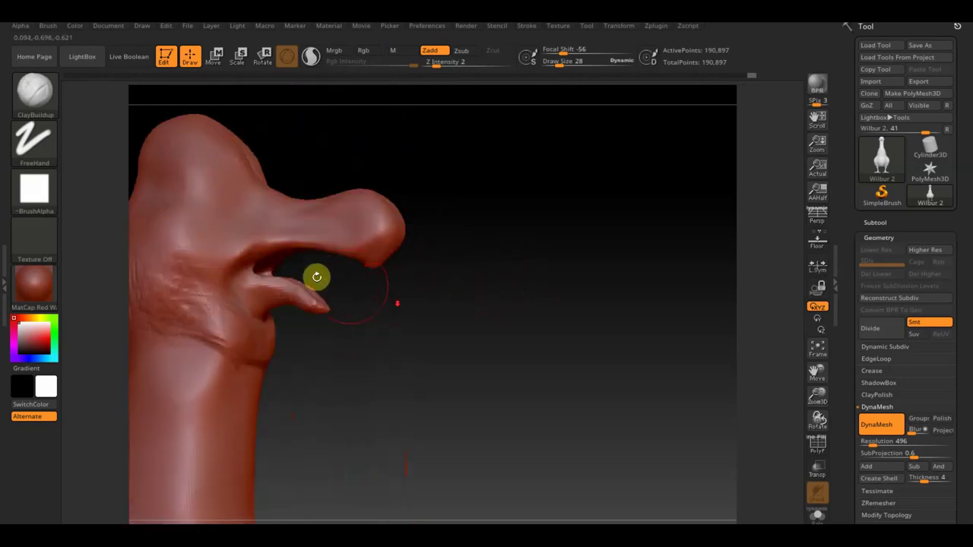
pyautogui.moveTo(444, 339)
pyautogui.mouseDown()
pyautogui.moveTo(575, 341)
pyautogui.moveTo(500, 339)
pyautogui.mouseUp()
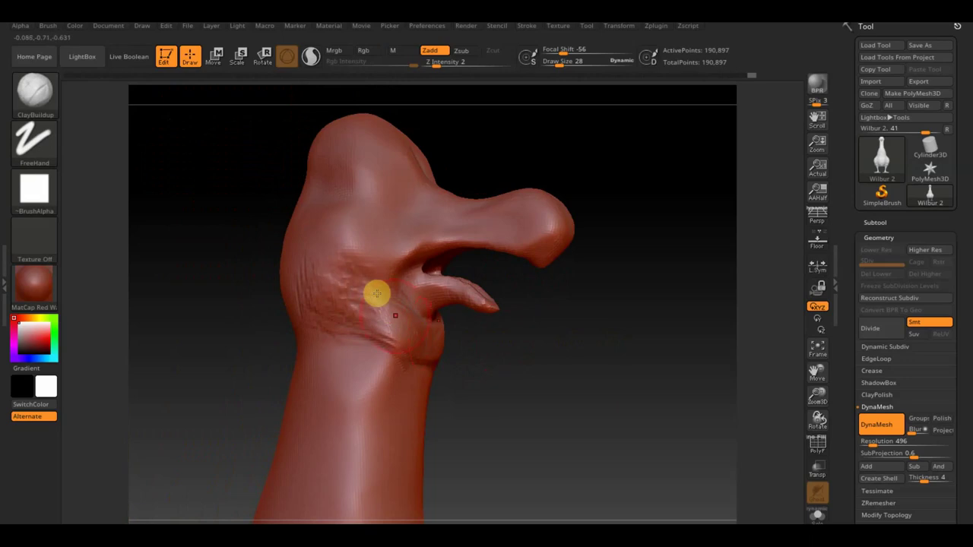
pyautogui.moveTo(370, 295)
pyautogui.mouseDown()
pyautogui.moveTo(360, 276)
pyautogui.moveTo(300, 254)
pyautogui.moveTo(293, 261)
pyautogui.moveTo(346, 313)
pyautogui.mouseUp()
pyautogui.moveTo(384, 215)
pyautogui.mouseDown()
pyautogui.moveTo(347, 302)
pyautogui.moveTo(317, 226)
pyautogui.moveTo(341, 263)
pyautogui.moveTo(343, 289)
pyautogui.moveTo(382, 310)
pyautogui.moveTo(402, 354)
pyautogui.moveTo(357, 326)
pyautogui.moveTo(323, 286)
pyautogui.mouseUp()
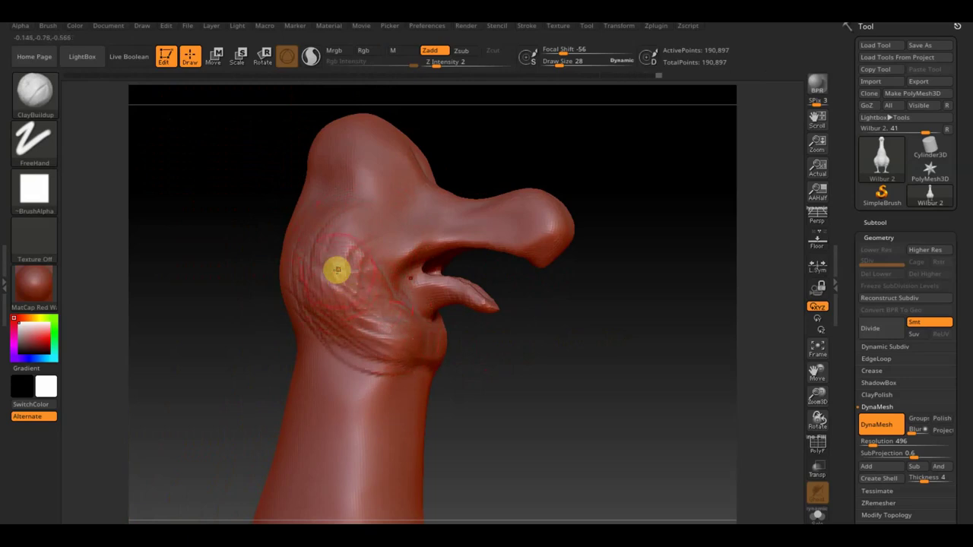
pyautogui.moveTo(348, 250)
pyautogui.keyDown('shift'); pyautogui.mouseDown()
pyautogui.moveTo(373, 296)
pyautogui.moveTo(291, 240)
pyautogui.moveTo(342, 314)
pyautogui.moveTo(319, 324)
pyautogui.mouseUp(); pyautogui.keyUp('shift')
# Add a small crease below the mouth, smooth it, and open the brush library from front view
pyautogui.moveTo(482, 421)
pyautogui.mouseDown()
pyautogui.moveTo(506, 408)
pyautogui.moveTo(454, 457)
pyautogui.mouseUp()
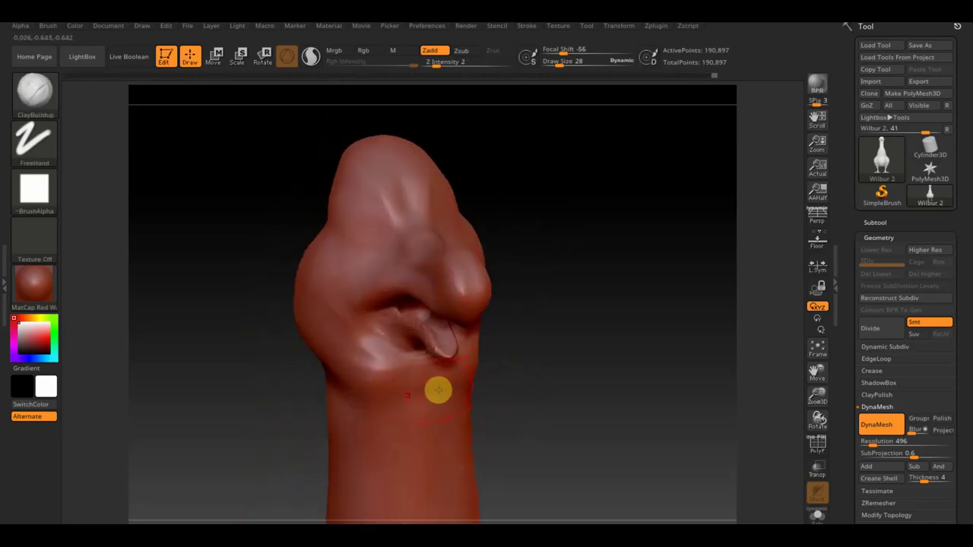
pyautogui.moveTo(443, 387)
pyautogui.mouseDown()
pyautogui.moveTo(452, 385)
pyautogui.moveTo(404, 382)
pyautogui.moveTo(413, 404)
pyautogui.mouseUp()
pyautogui.press('shift')
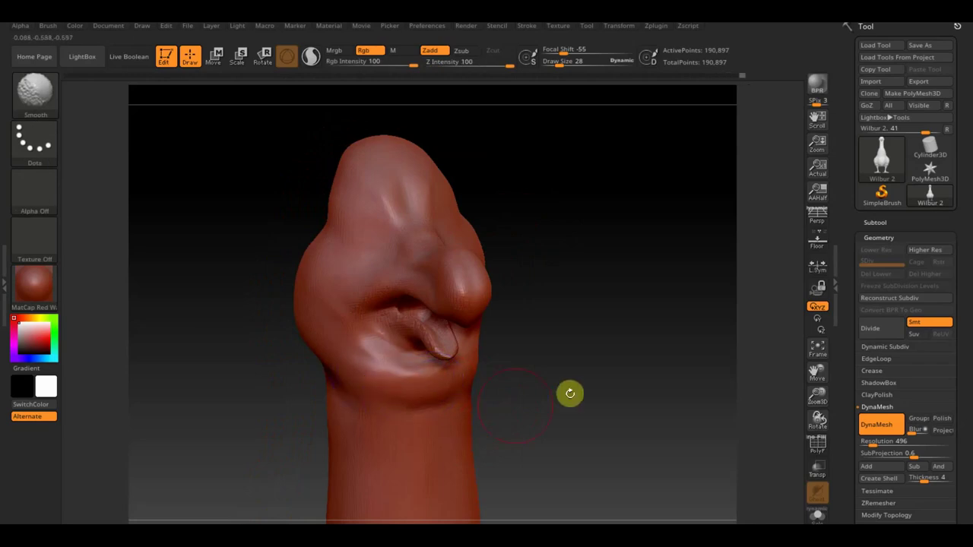
pyautogui.moveTo(569, 379)
pyautogui.mouseDown()
pyautogui.moveTo(549, 357)
pyautogui.moveTo(586, 342)
pyautogui.moveTo(624, 343)
pyautogui.moveTo(586, 354)
pyautogui.moveTo(641, 352)
pyautogui.mouseUp()
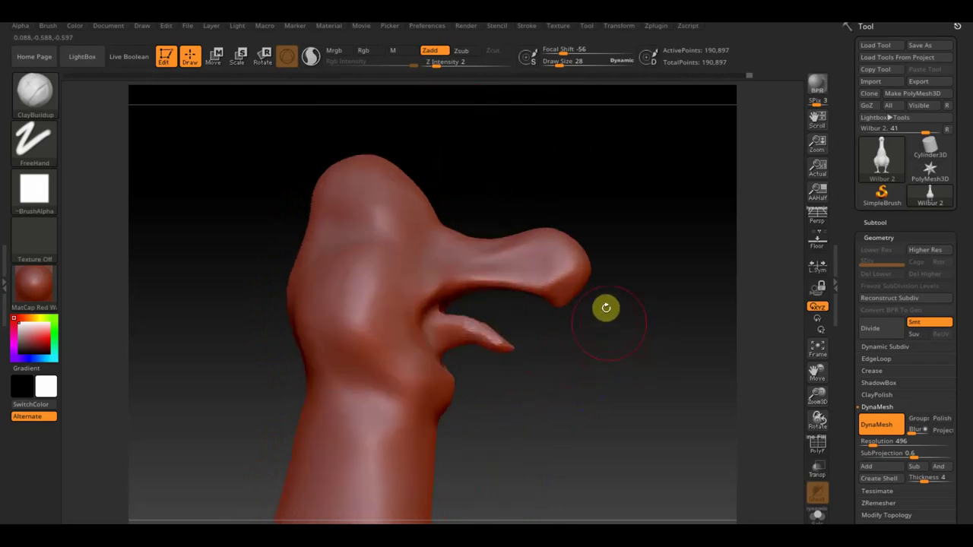
pyautogui.click(37, 101)
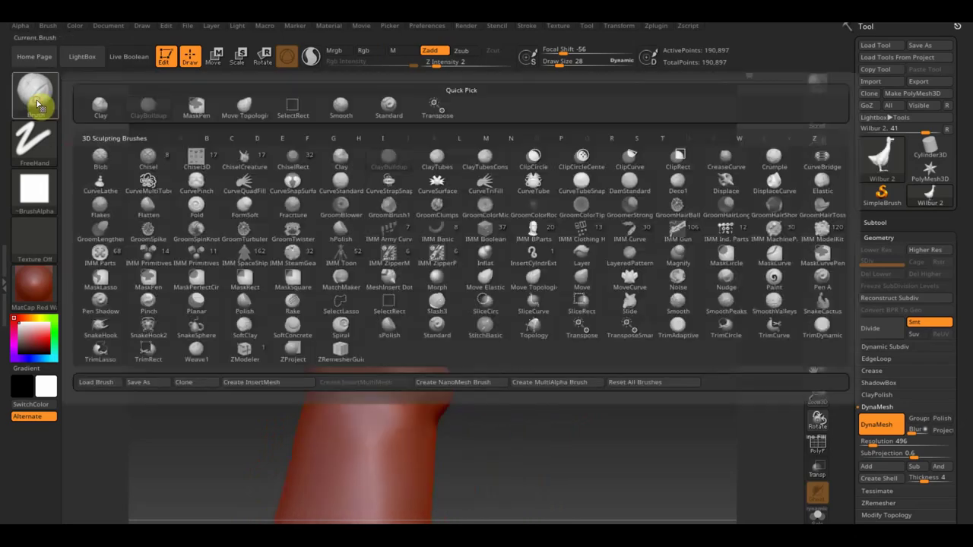
# With Move Topological, stretch the tongue to a long point, droop the beak bulb, and reshape the lips
pyautogui.click(243, 105)
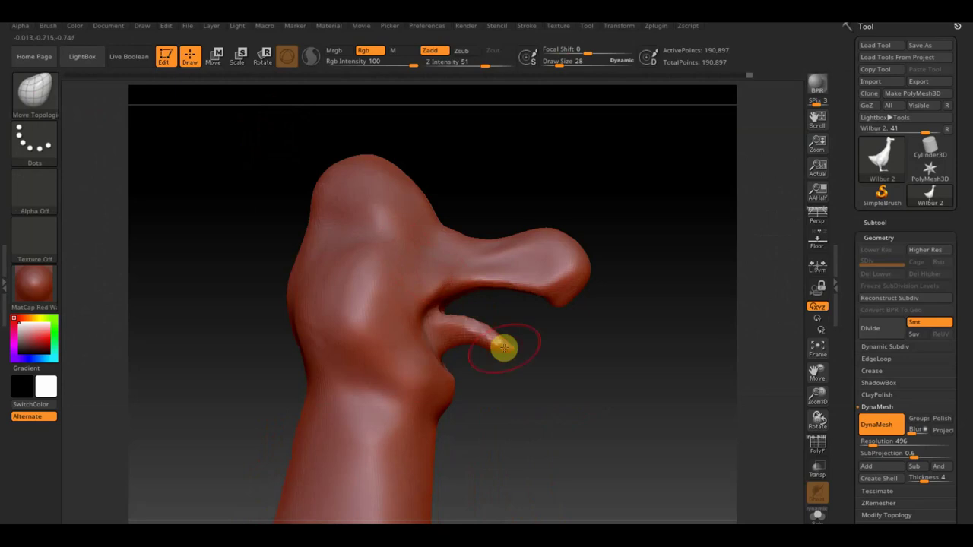
pyautogui.press('space')
pyautogui.moveTo(597, 382)
pyautogui.mouseDown()
pyautogui.moveTo(559, 395)
pyautogui.moveTo(595, 388)
pyautogui.mouseUp()
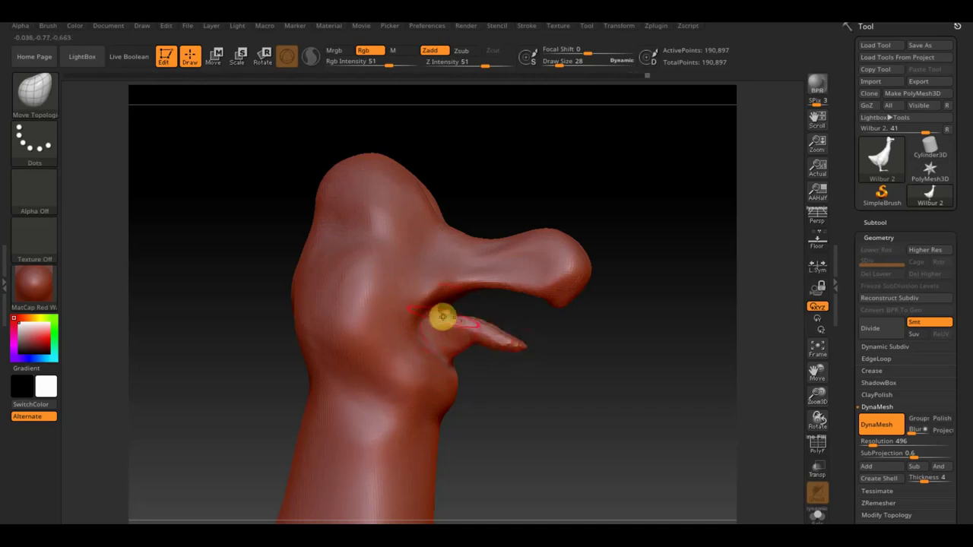
pyautogui.moveTo(562, 297); pyautogui.dragTo(559, 327)
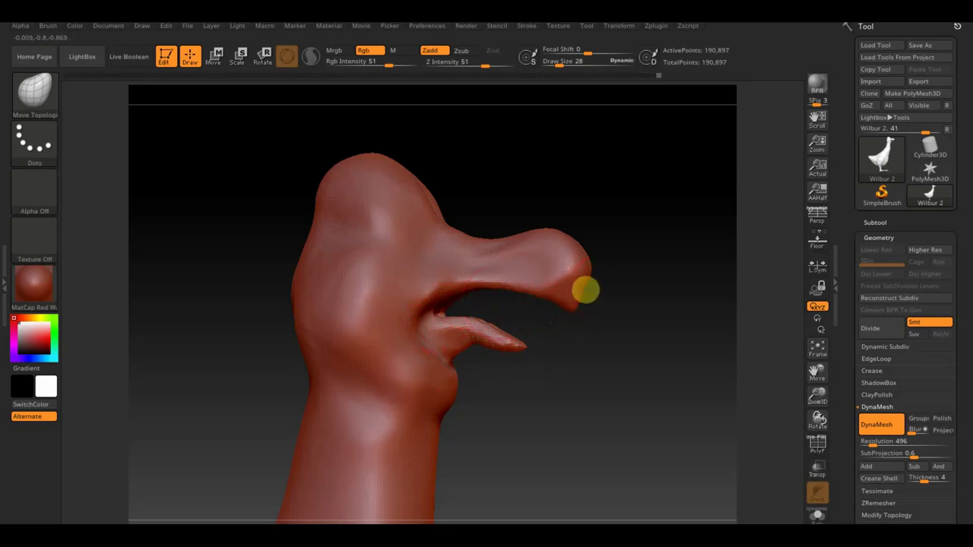
pyautogui.keyDown('shift'); pyautogui.moveTo(654, 224); pyautogui.dragTo(721, 321); pyautogui.keyUp('shift')
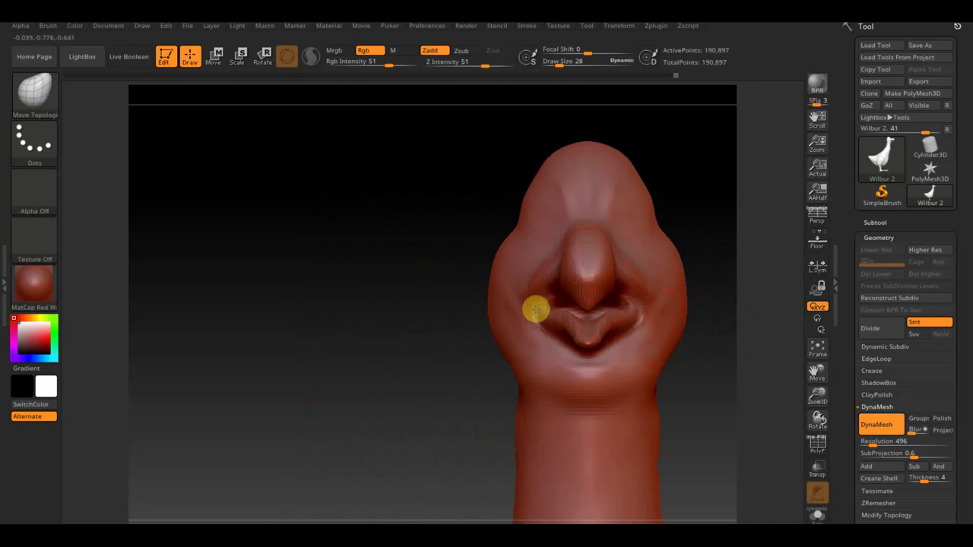
pyautogui.moveTo(536, 309); pyautogui.dragTo(622, 328)
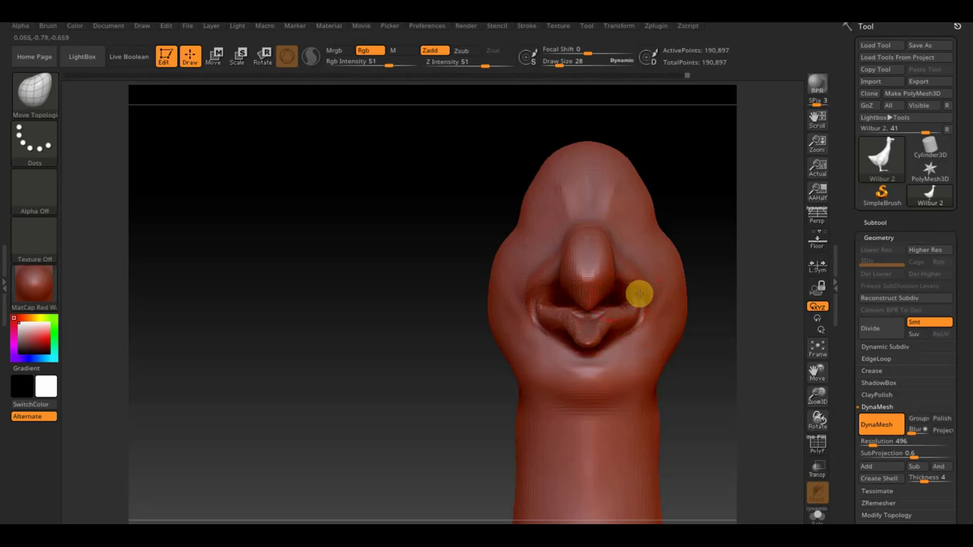
pyautogui.moveTo(640, 294); pyautogui.dragTo(609, 257)
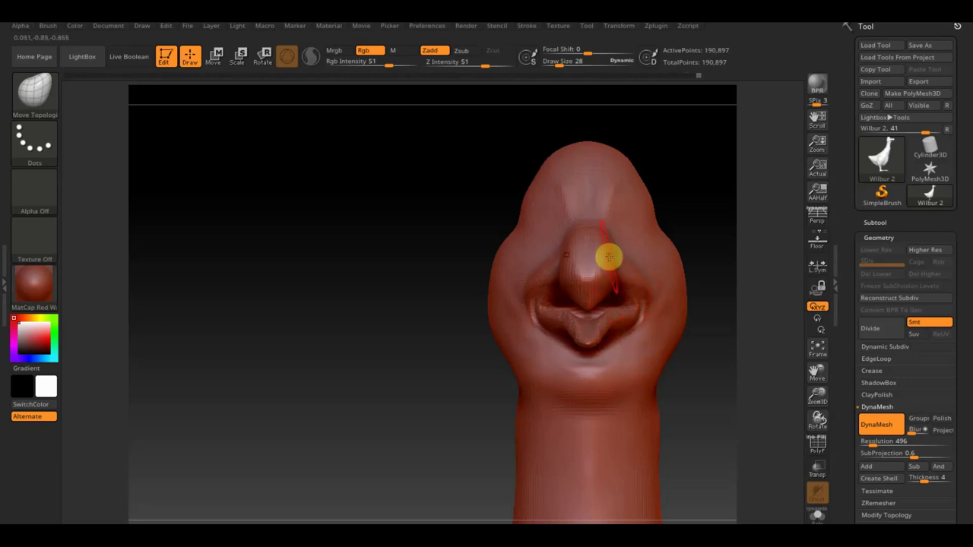
# Smooth the beak tip into a rounded, drooping knob, checking it in profile and front view
pyautogui.moveTo(348, 241)
pyautogui.mouseDown()
pyautogui.moveTo(362, 275)
pyautogui.moveTo(404, 258)
pyautogui.moveTo(539, 258)
pyautogui.mouseUp()
pyautogui.moveTo(677, 267); pyautogui.dragTo(655, 267)
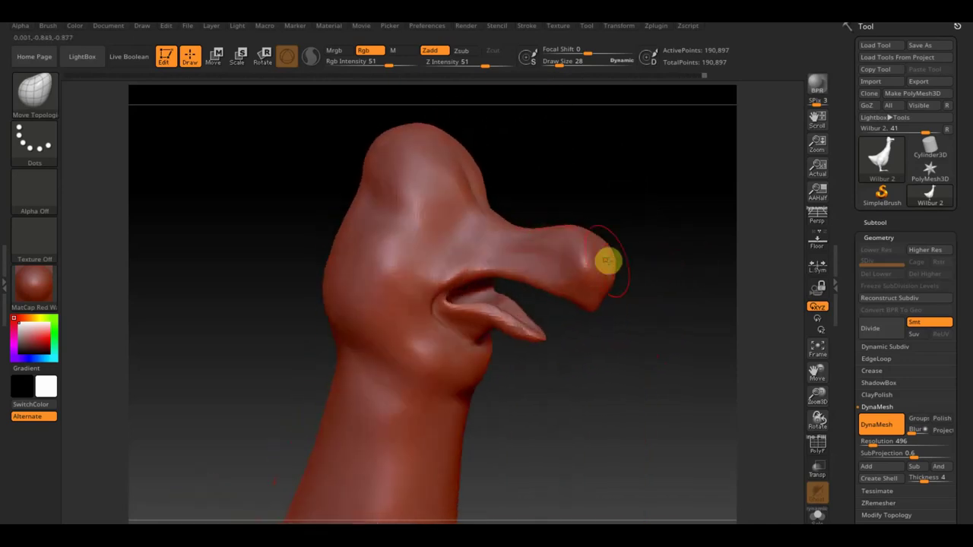
pyautogui.moveTo(615, 259)
pyautogui.keyDown('shift'); pyautogui.mouseDown()
pyautogui.moveTo(576, 243)
pyautogui.moveTo(586, 254)
pyautogui.mouseUp(); pyautogui.keyUp('shift')
pyautogui.moveTo(664, 360)
pyautogui.mouseDown()
pyautogui.moveTo(626, 362)
pyautogui.moveTo(630, 377)
pyautogui.moveTo(603, 378)
pyautogui.moveTo(612, 382)
pyautogui.mouseUp()
pyautogui.moveTo(721, 395)
pyautogui.mouseDown()
pyautogui.moveTo(732, 391)
pyautogui.moveTo(590, 252)
pyautogui.moveTo(512, 111)
pyautogui.moveTo(524, 329)
pyautogui.mouseUp()
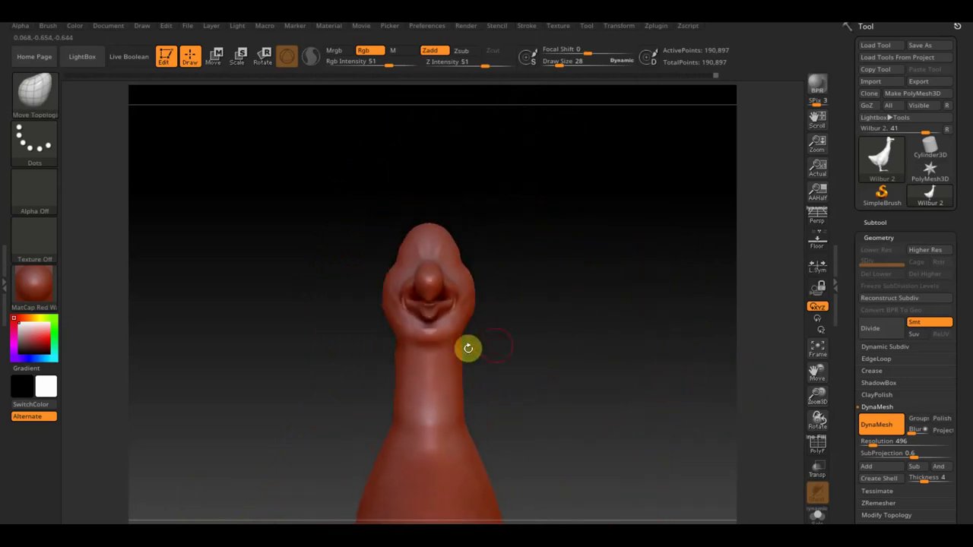
pyautogui.press('shift')
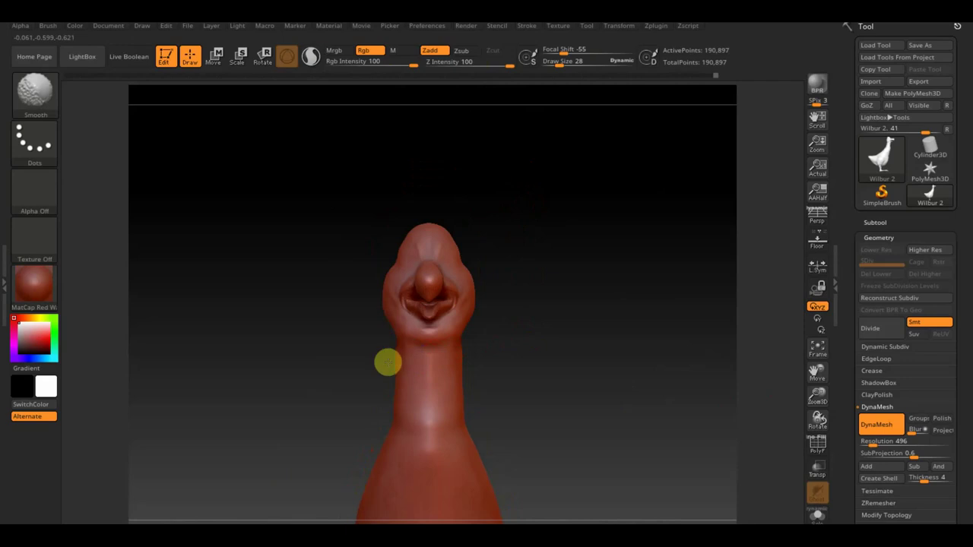
# Raise the draw size from 28 to 99 while reviewing the goose from side and front
pyautogui.moveTo(485, 360)
pyautogui.keyDown('alt'); pyautogui.mouseDown()
pyautogui.moveTo(497, 369)
pyautogui.moveTo(519, 254)
pyautogui.moveTo(532, 256)
pyautogui.mouseUp(); pyautogui.keyUp('alt')
pyautogui.moveTo(566, 308); pyautogui.dragTo(493, 311)
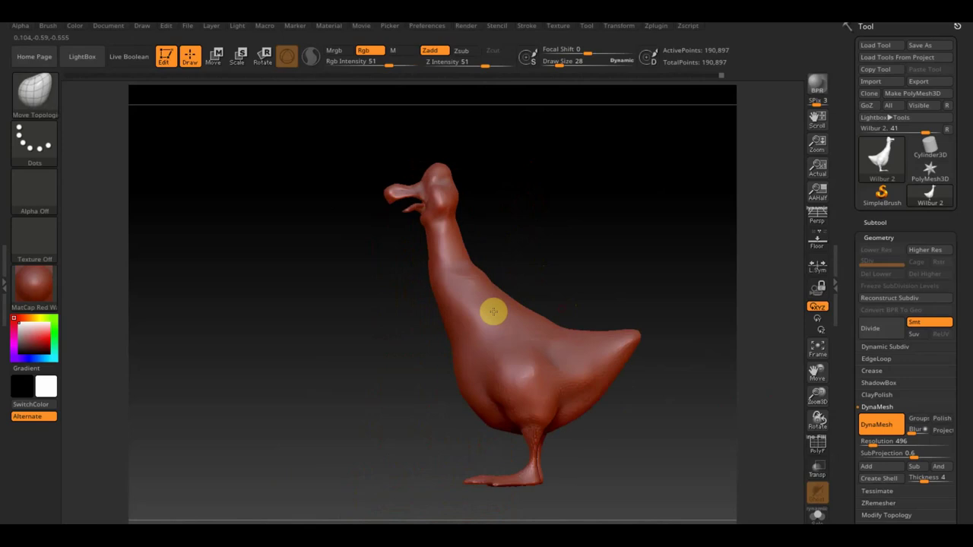
pyautogui.press('shift')
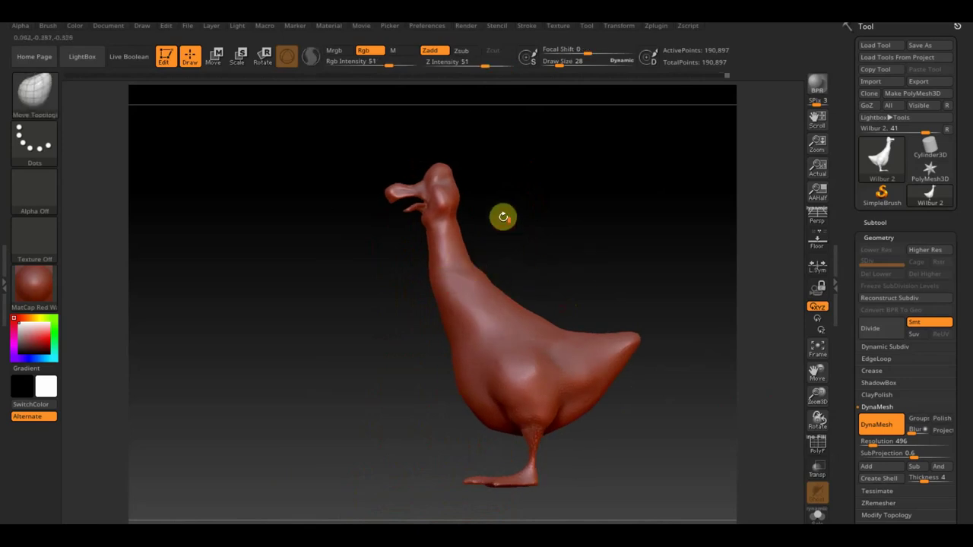
pyautogui.keyDown('alt'); pyautogui.moveTo(501, 218); pyautogui.dragTo(537, 208); pyautogui.keyUp('alt')
pyautogui.keyDown('alt'); pyautogui.moveTo(525, 285); pyautogui.dragTo(491, 337); pyautogui.keyUp('alt')
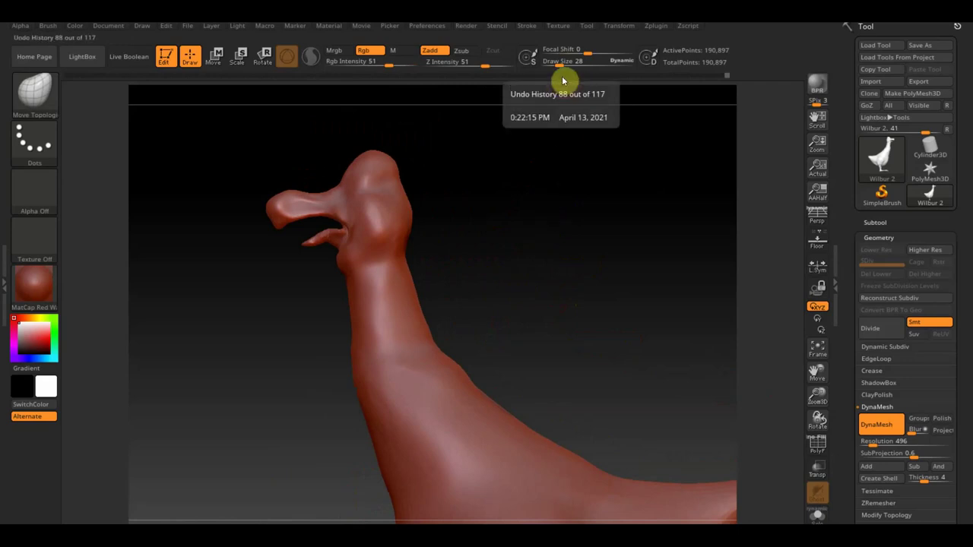
pyautogui.moveTo(559, 62); pyautogui.dragTo(571, 63)
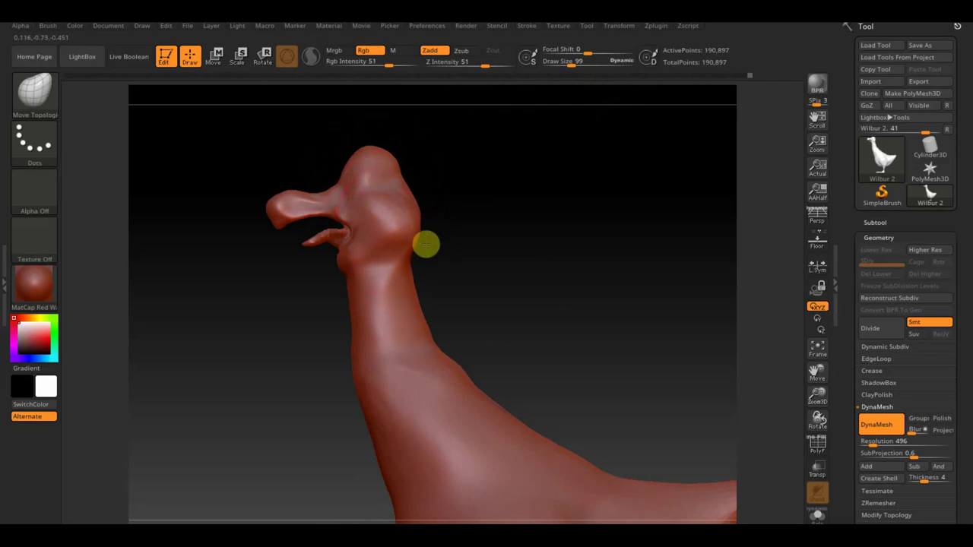
pyautogui.moveTo(525, 251)
pyautogui.mouseDown()
pyautogui.moveTo(478, 256)
pyautogui.moveTo(497, 256)
pyautogui.moveTo(440, 222)
pyautogui.mouseUp()
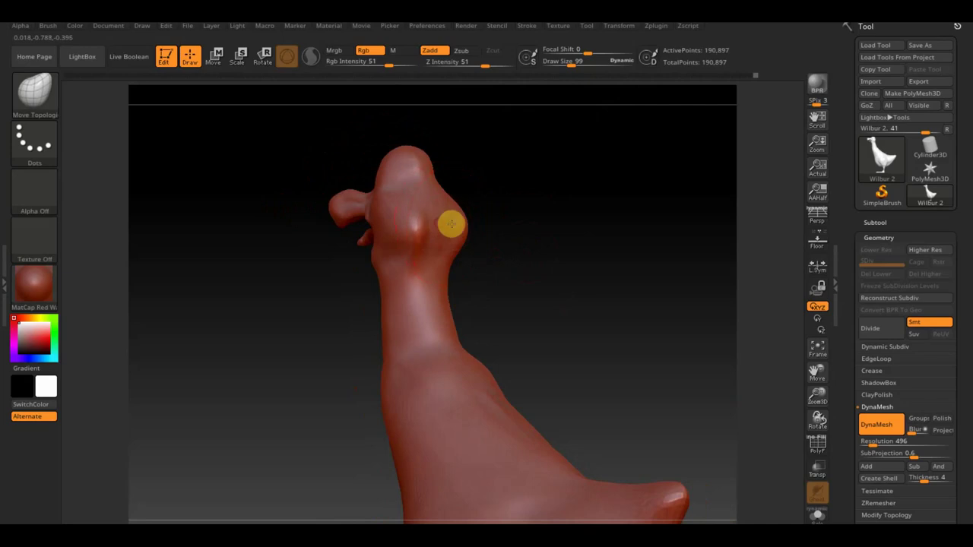
pyautogui.press('shift')
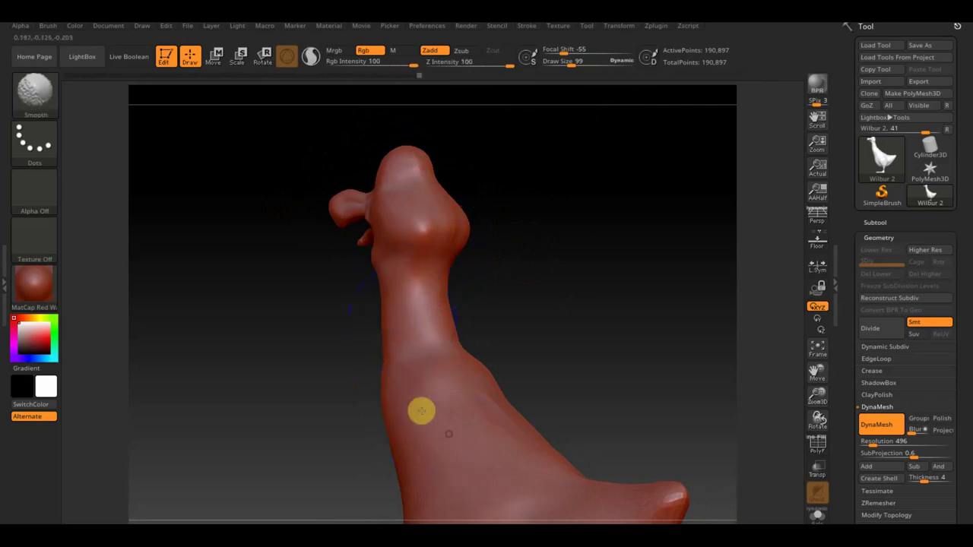
pyautogui.moveTo(524, 312)
pyautogui.mouseDown()
pyautogui.moveTo(612, 315)
pyautogui.moveTo(601, 317)
pyautogui.moveTo(600, 341)
pyautogui.moveTo(583, 352)
pyautogui.moveTo(614, 225)
pyautogui.moveTo(590, 228)
pyautogui.moveTo(581, 245)
pyautogui.mouseUp()
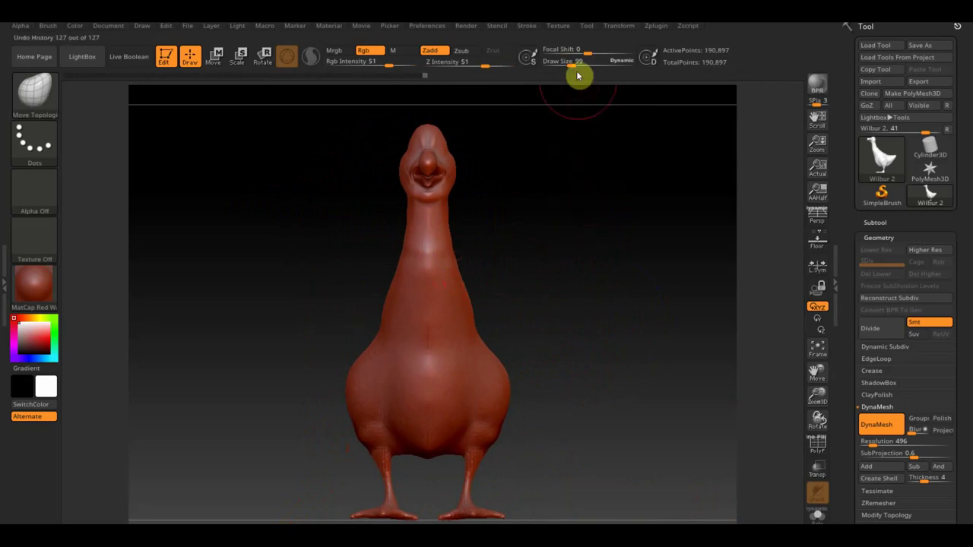
# At draw size 175, push the lower neck and chest further forward
pyautogui.moveTo(571, 64); pyautogui.dragTo(583, 65)
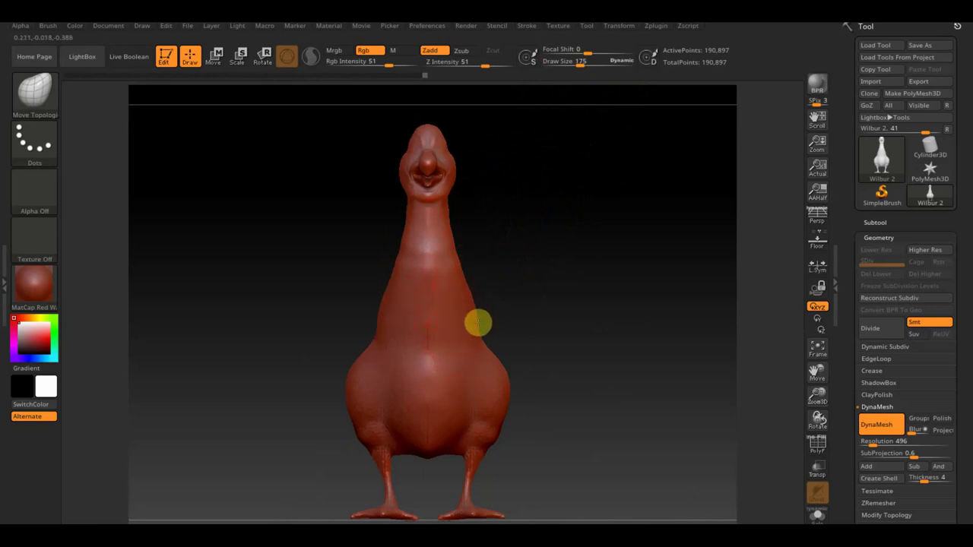
pyautogui.moveTo(586, 320); pyautogui.dragTo(525, 320)
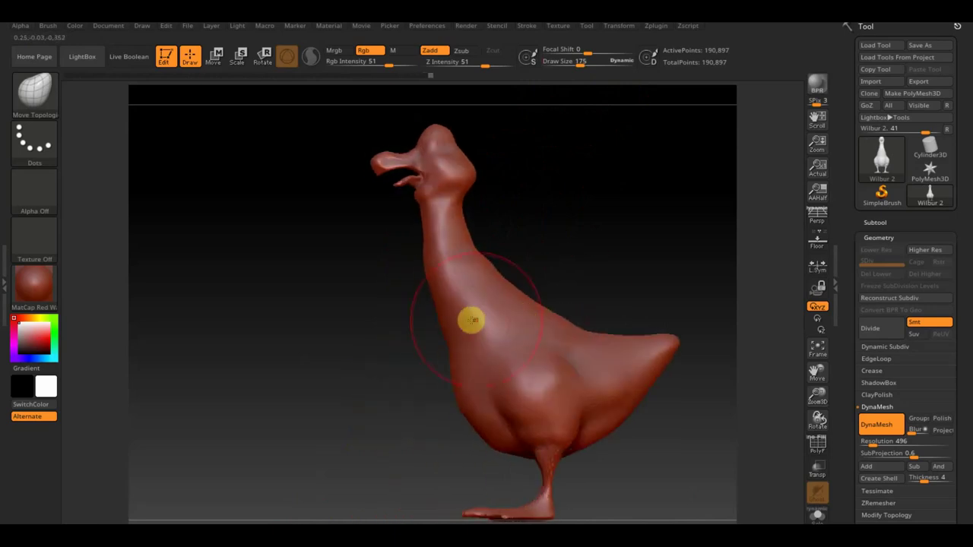
pyautogui.moveTo(440, 322); pyautogui.dragTo(423, 329)
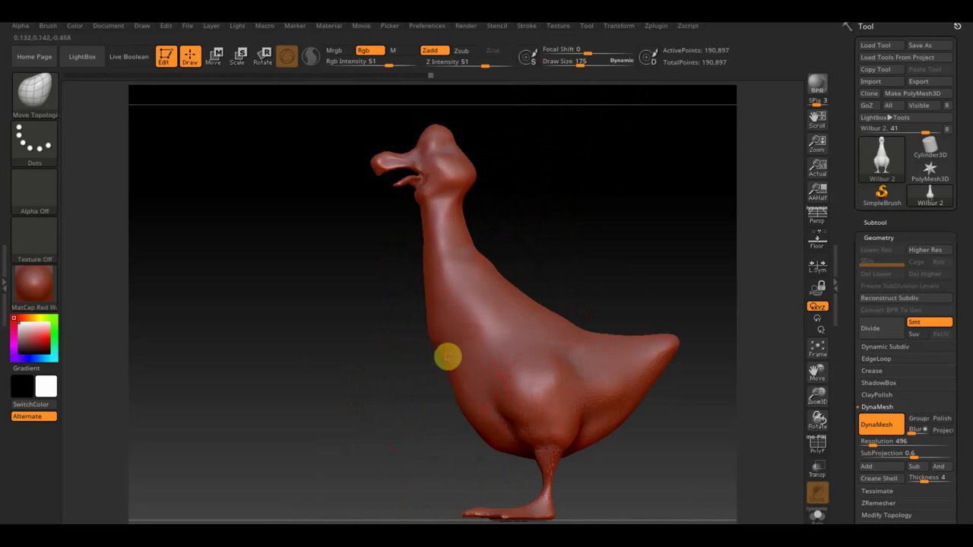
pyautogui.moveTo(447, 356); pyautogui.dragTo(464, 380)
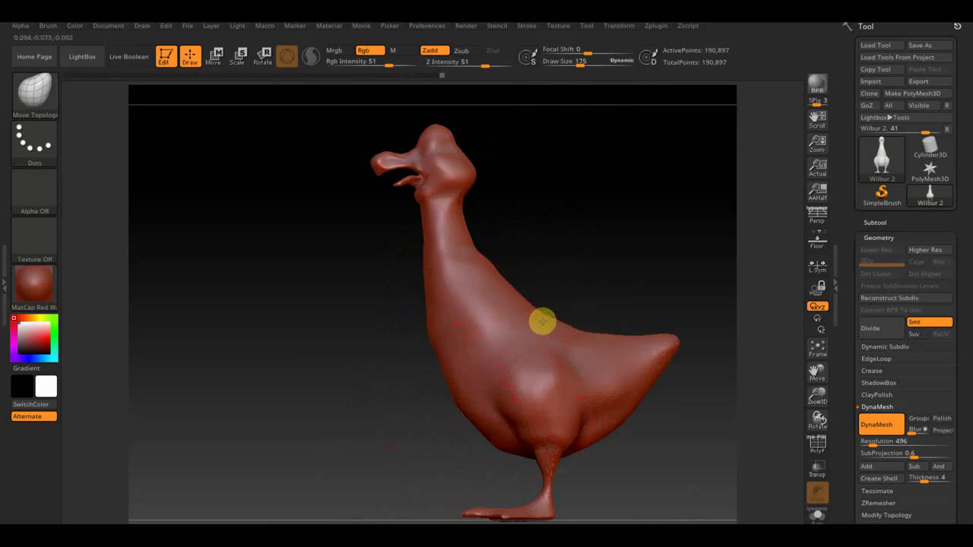
# Nudge the back and belly and pull the tail tip in to shorten the tail
pyautogui.moveTo(544, 318); pyautogui.dragTo(603, 348)
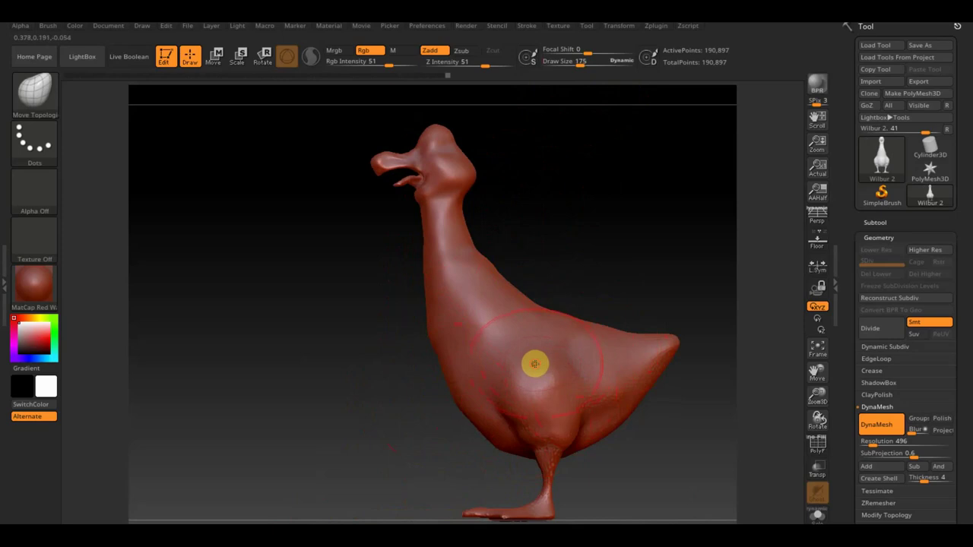
pyautogui.moveTo(535, 354); pyautogui.dragTo(578, 387)
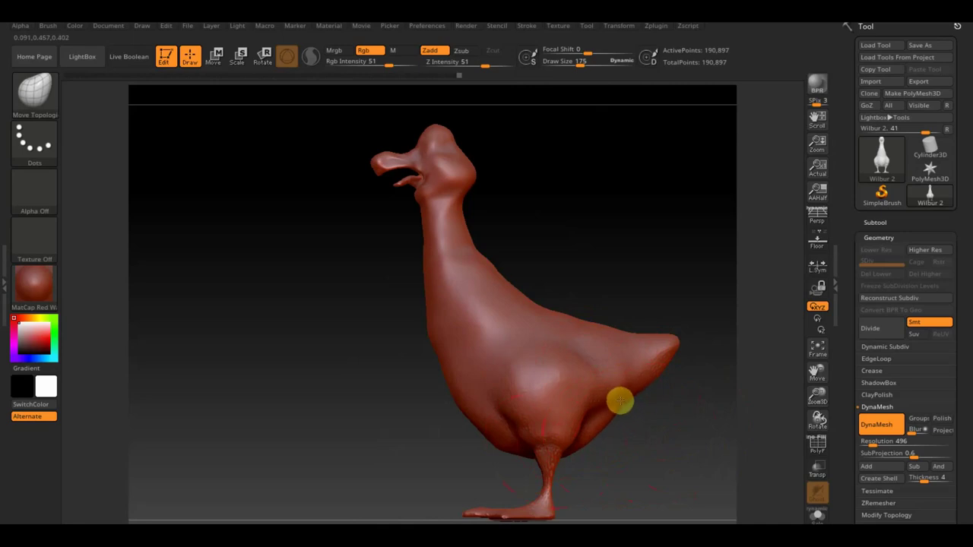
pyautogui.moveTo(660, 361); pyautogui.dragTo(656, 357)
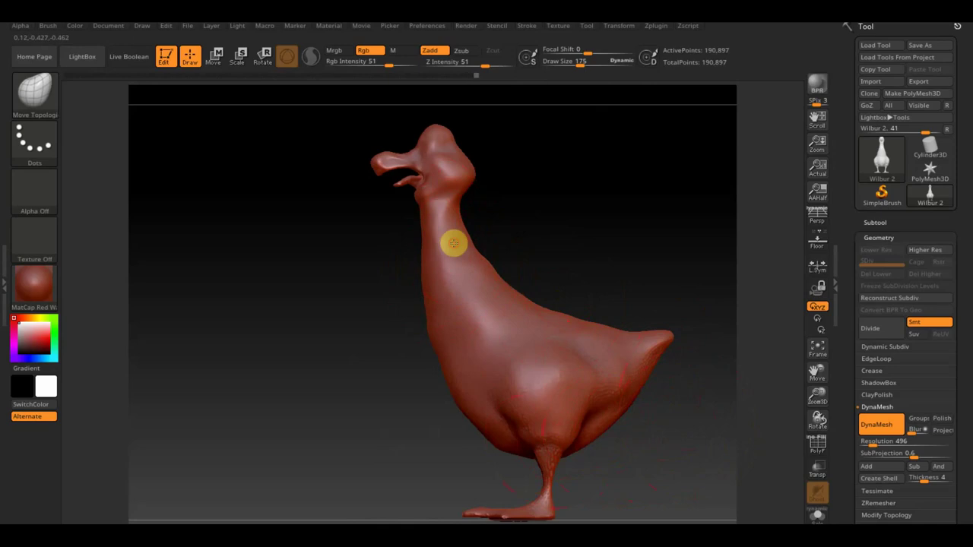
pyautogui.keyDown('shift'); pyautogui.moveTo(546, 233); pyautogui.dragTo(650, 261); pyautogui.keyUp('shift')
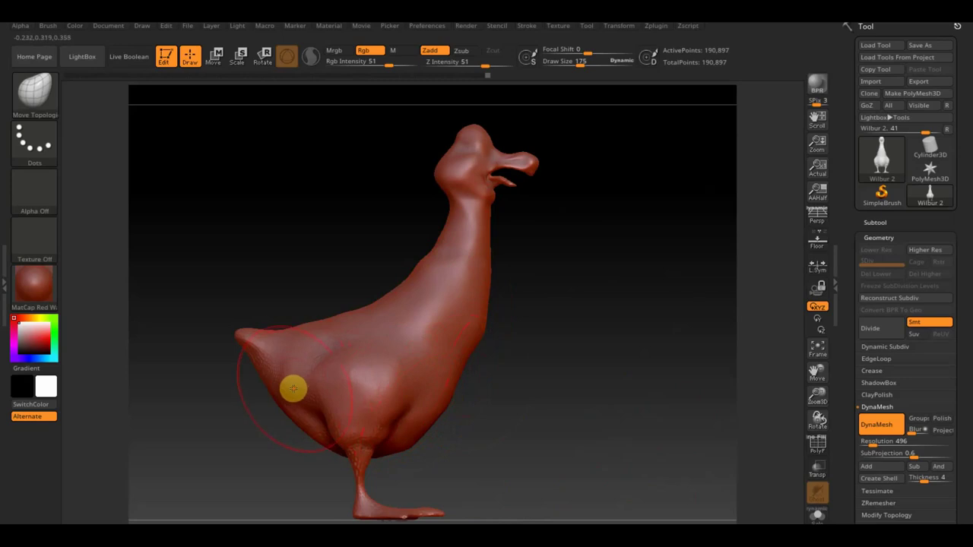
pyautogui.keyDown('shift'); pyautogui.moveTo(637, 308); pyautogui.dragTo(528, 345); pyautogui.keyUp('shift')
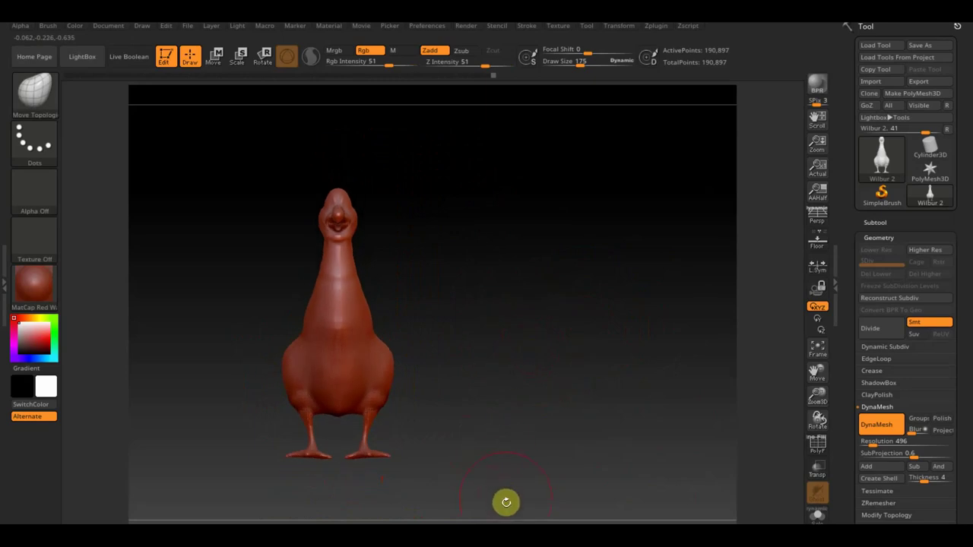
pyautogui.keyDown('ctrl'); pyautogui.moveTo(494, 504); pyautogui.dragTo(216, 418); pyautogui.keyUp('ctrl')
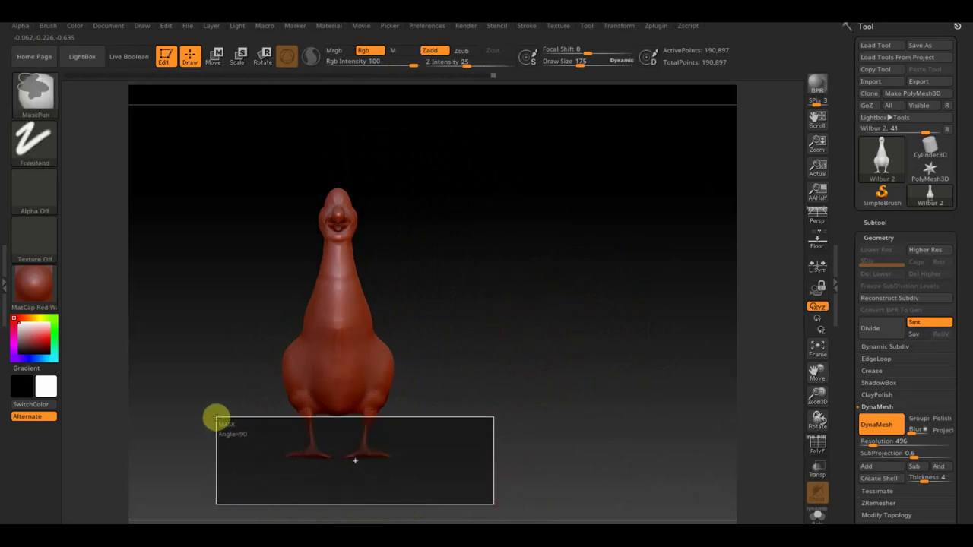
# Lower the feet with Transpose under an inverted mask to lengthen the legs, then clear the mask
pyautogui.keyDown('ctrl'); pyautogui.moveTo(216, 417); pyautogui.dragTo(216, 417); pyautogui.keyUp('ctrl')
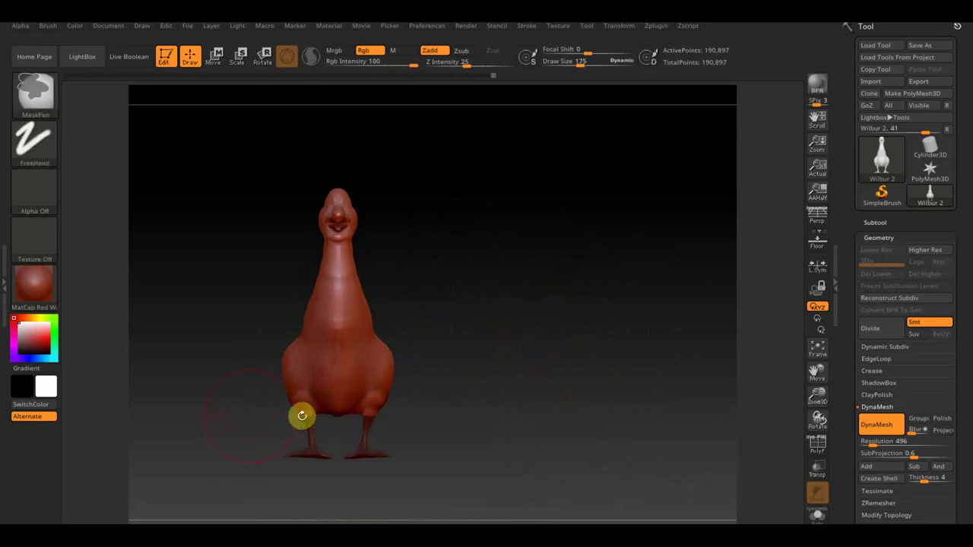
pyautogui.keyDown('ctrl'); pyautogui.click(579, 389); pyautogui.keyUp('ctrl')
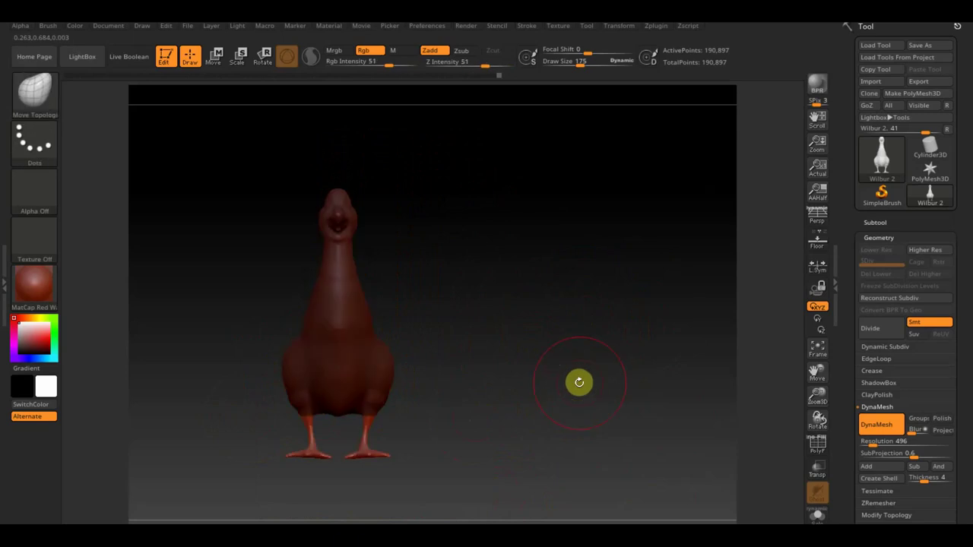
pyautogui.click(213, 56)
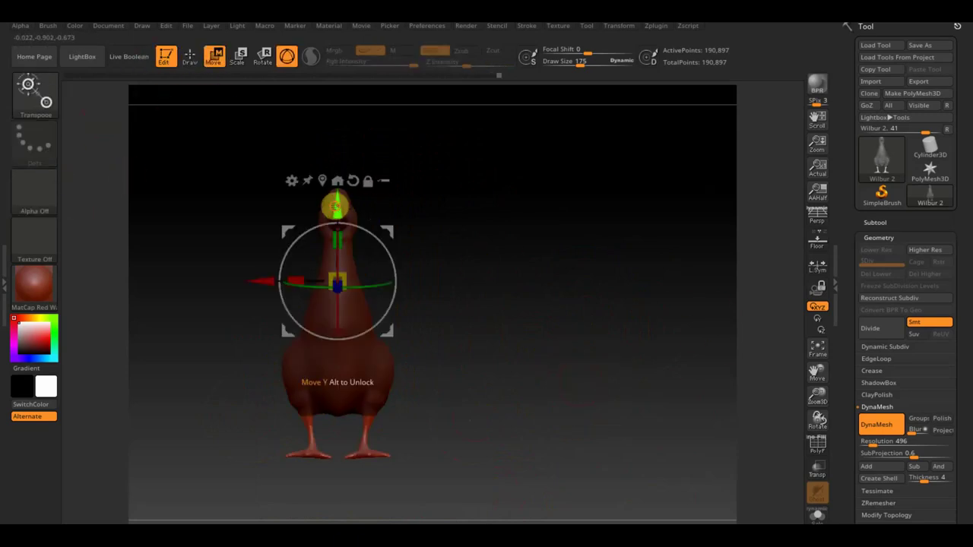
pyautogui.moveTo(336, 207); pyautogui.dragTo(337, 221)
pyautogui.moveTo(498, 219)
pyautogui.keyDown('ctrl'); pyautogui.mouseDown()
pyautogui.moveTo(519, 331)
pyautogui.moveTo(532, 347)
pyautogui.moveTo(567, 348)
pyautogui.moveTo(556, 360)
pyautogui.moveTo(597, 263)
pyautogui.mouseUp(); pyautogui.keyUp('ctrl')
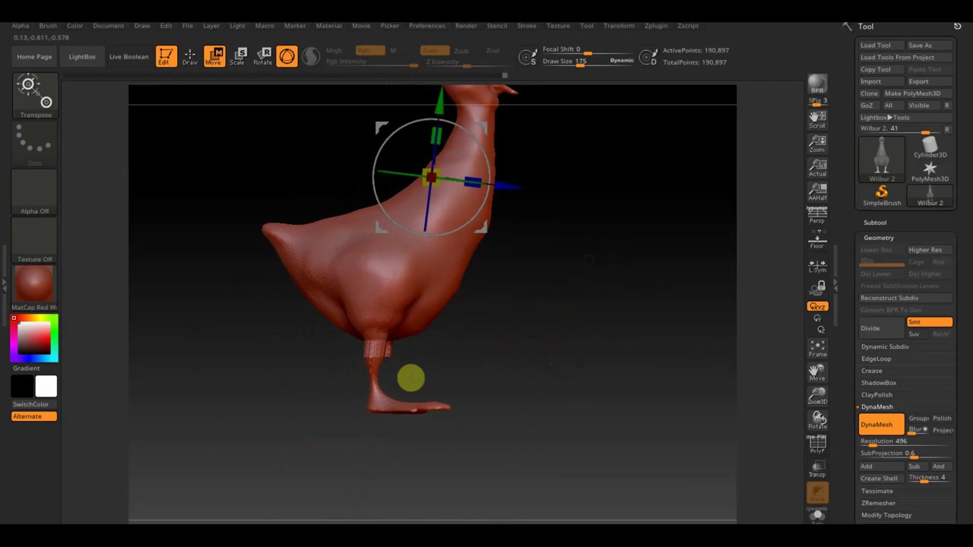
pyautogui.scroll(3, 373, 362)
pyautogui.click(190, 61)
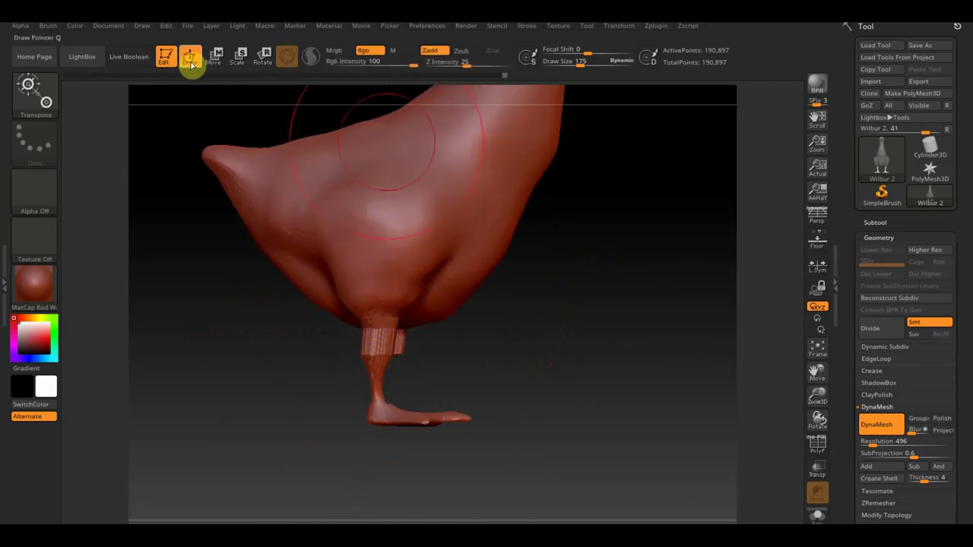
# Stretch the foot longer to the right and smooth the stretched top of the leg
pyautogui.moveTo(460, 418); pyautogui.dragTo(490, 434)
pyautogui.moveTo(580, 61); pyautogui.dragTo(572, 64)
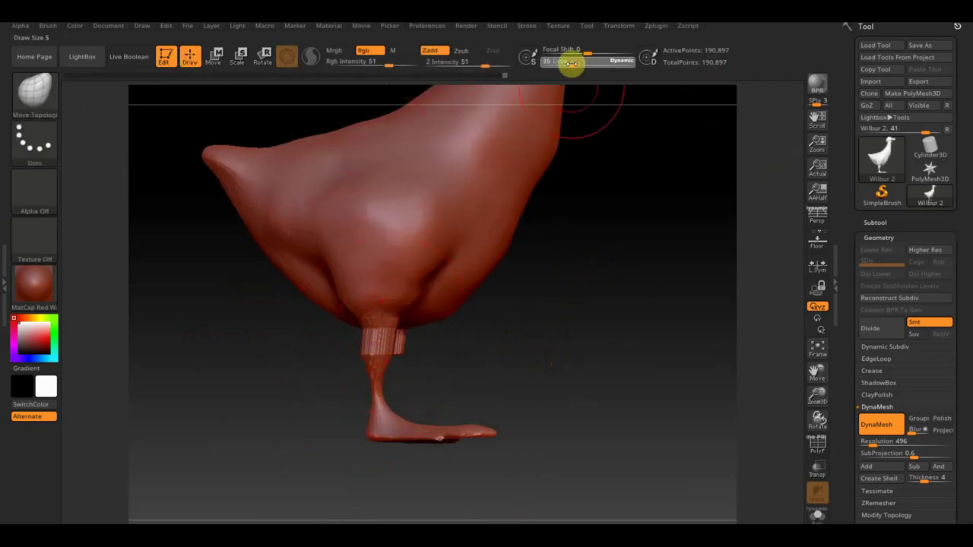
pyautogui.moveTo(370, 347)
pyautogui.keyDown('shift'); pyautogui.mouseDown()
pyautogui.moveTo(371, 315)
pyautogui.moveTo(407, 347)
pyautogui.moveTo(495, 347)
pyautogui.moveTo(439, 332)
pyautogui.mouseUp(); pyautogui.keyUp('shift')
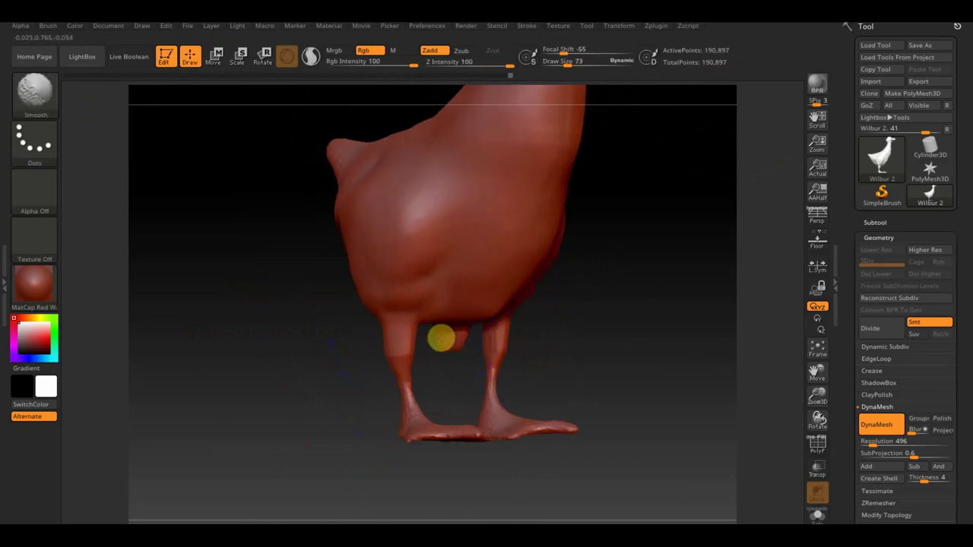
# Smooth the leg from below and reshape it into a slimmer, tapered form with Move Topological
pyautogui.moveTo(575, 345)
pyautogui.mouseDown()
pyautogui.moveTo(555, 296)
pyautogui.moveTo(506, 271)
pyautogui.moveTo(467, 342)
pyautogui.moveTo(439, 297)
pyautogui.moveTo(462, 319)
pyautogui.moveTo(520, 245)
pyautogui.mouseUp()
pyautogui.press('shift')
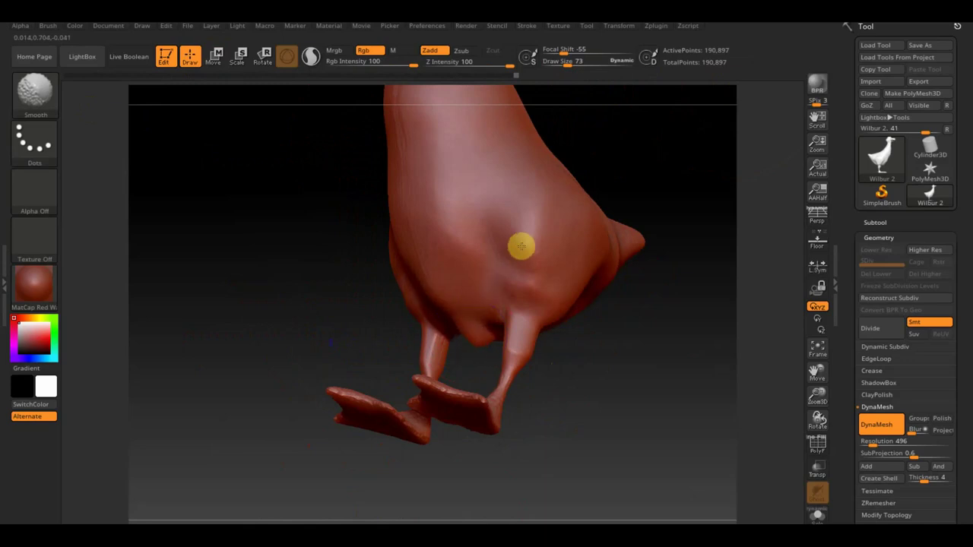
pyautogui.moveTo(610, 348)
pyautogui.mouseDown()
pyautogui.moveTo(612, 380)
pyautogui.moveTo(662, 406)
pyautogui.mouseUp()
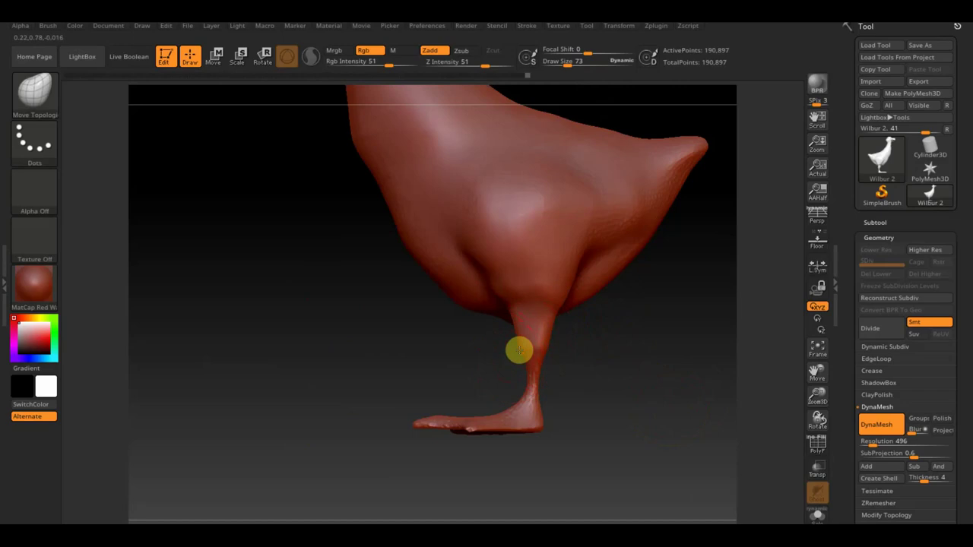
pyautogui.moveTo(528, 342); pyautogui.dragTo(537, 350)
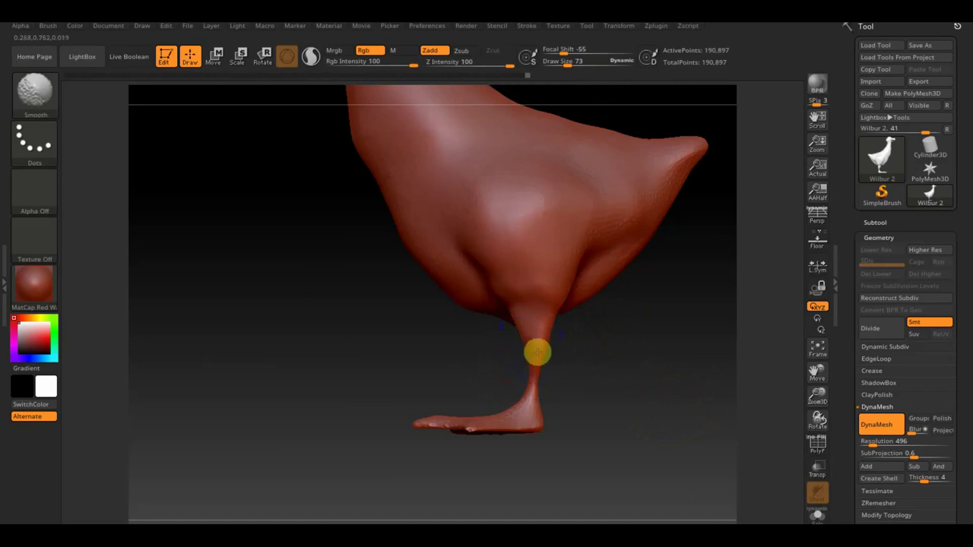
pyautogui.moveTo(623, 361); pyautogui.dragTo(707, 356)
pyautogui.moveTo(649, 345)
pyautogui.mouseDown()
pyautogui.moveTo(671, 326)
pyautogui.moveTo(693, 253)
pyautogui.moveTo(576, 339)
pyautogui.moveTo(554, 392)
pyautogui.mouseUp()
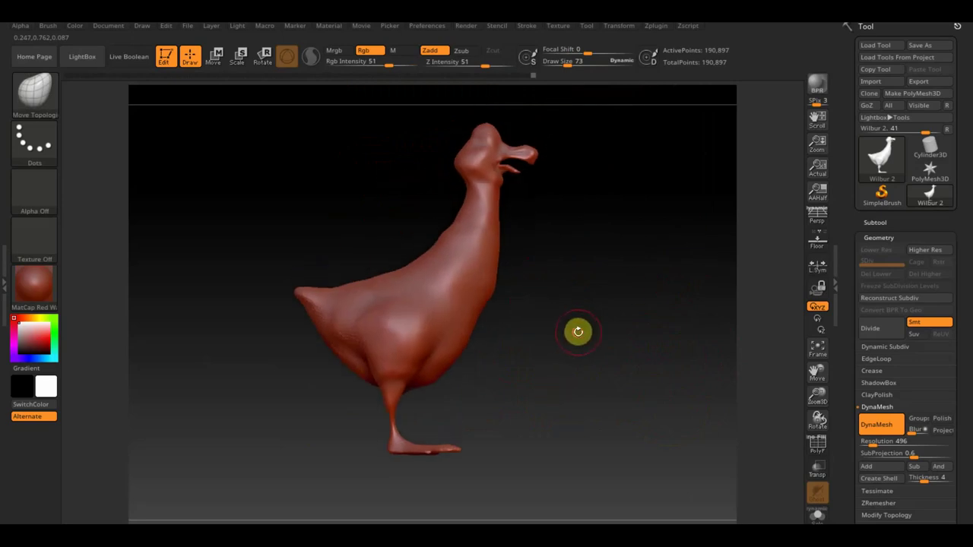
# Frame the goose's head, lower Draw Size to 17 and switch to the Standard brush
pyautogui.keyDown('shift'); pyautogui.moveTo(578, 330); pyautogui.dragTo(513, 333); pyautogui.keyUp('shift')
pyautogui.moveTo(517, 223)
pyautogui.keyDown('alt'); pyautogui.mouseDown()
pyautogui.moveTo(539, 215)
pyautogui.moveTo(528, 160)
pyautogui.moveTo(591, 436)
pyautogui.moveTo(530, 341)
pyautogui.mouseUp(); pyautogui.keyUp('alt')
pyautogui.keyDown('alt'); pyautogui.moveTo(584, 269); pyautogui.dragTo(580, 389); pyautogui.keyUp('alt')
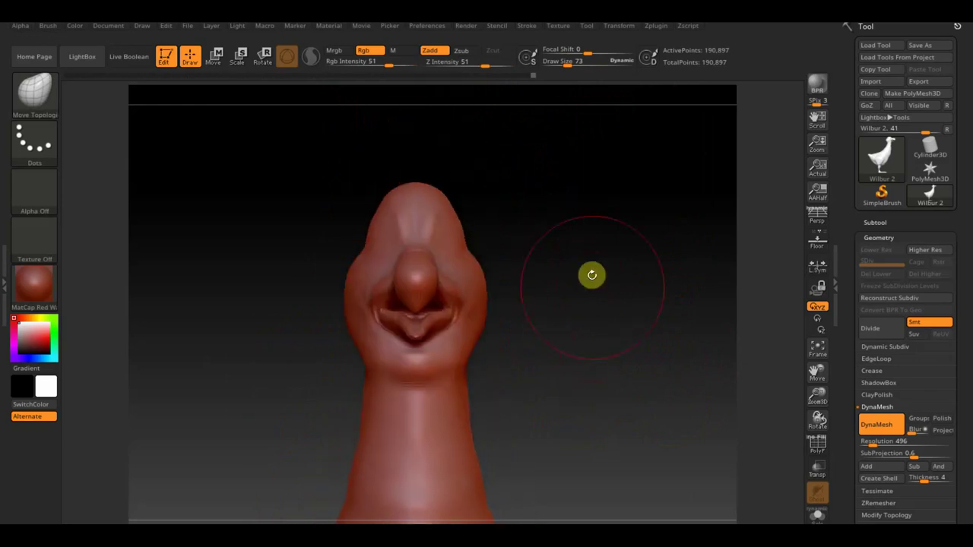
pyautogui.moveTo(568, 64); pyautogui.dragTo(556, 64)
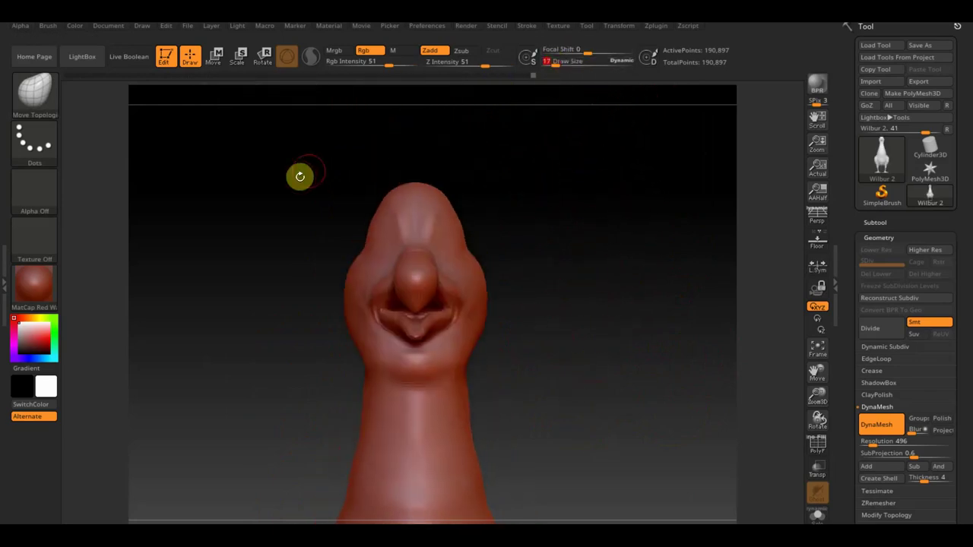
pyautogui.click(49, 97)
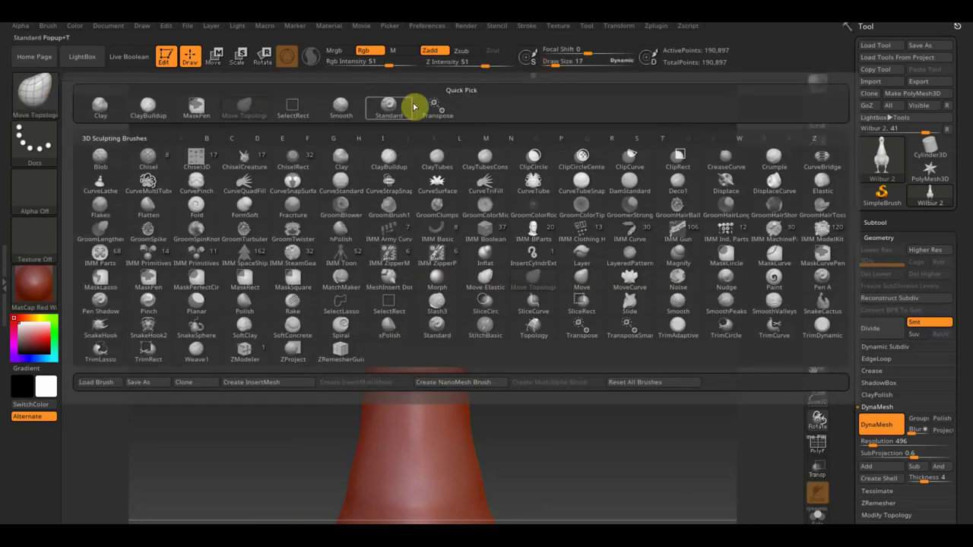
pyautogui.click(388, 110)
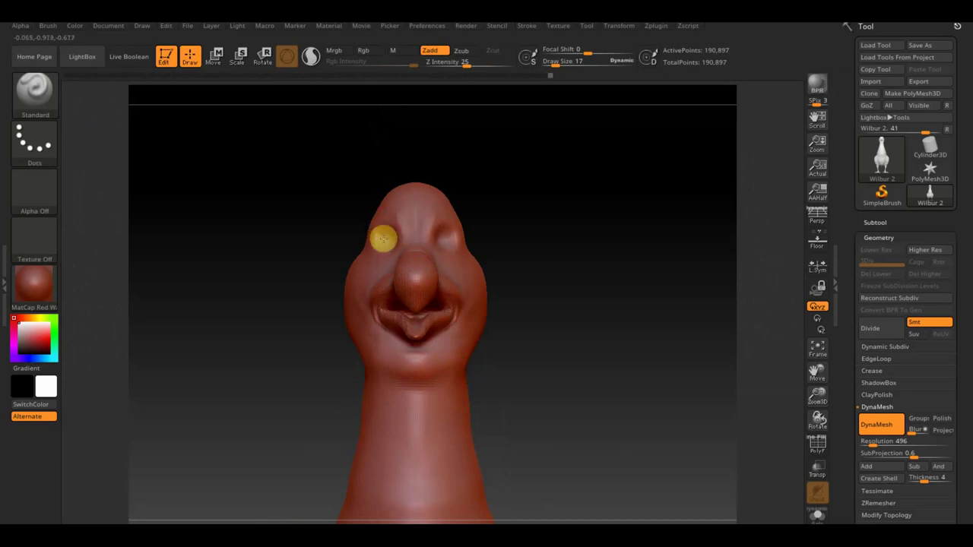
# Turn the head between three-quarter, profile and front views to work on the eye sockets
pyautogui.moveTo(582, 239); pyautogui.dragTo(612, 238)
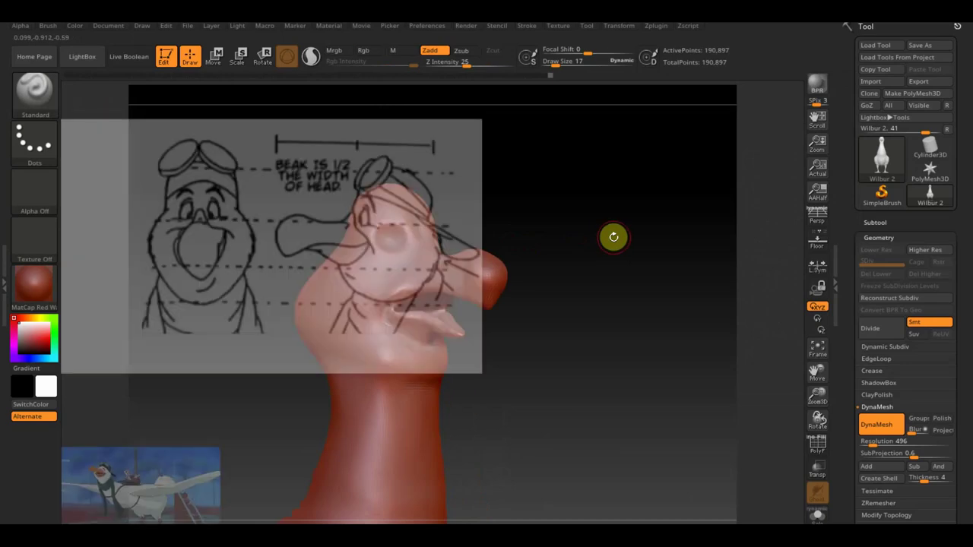
pyautogui.moveTo(597, 239); pyautogui.dragTo(461, 220)
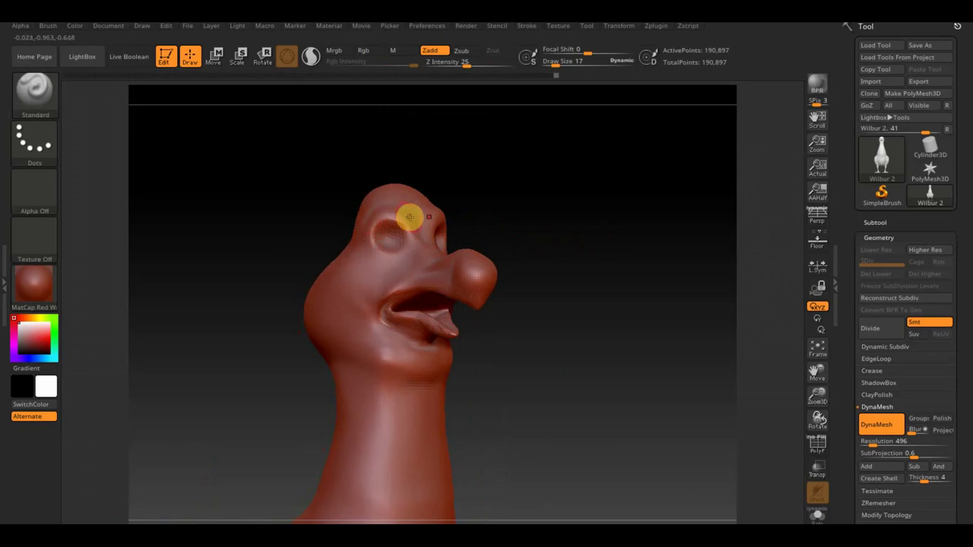
pyautogui.moveTo(482, 224)
pyautogui.mouseDown()
pyautogui.moveTo(545, 223)
pyautogui.moveTo(517, 225)
pyautogui.moveTo(518, 288)
pyautogui.moveTo(540, 282)
pyautogui.mouseUp()
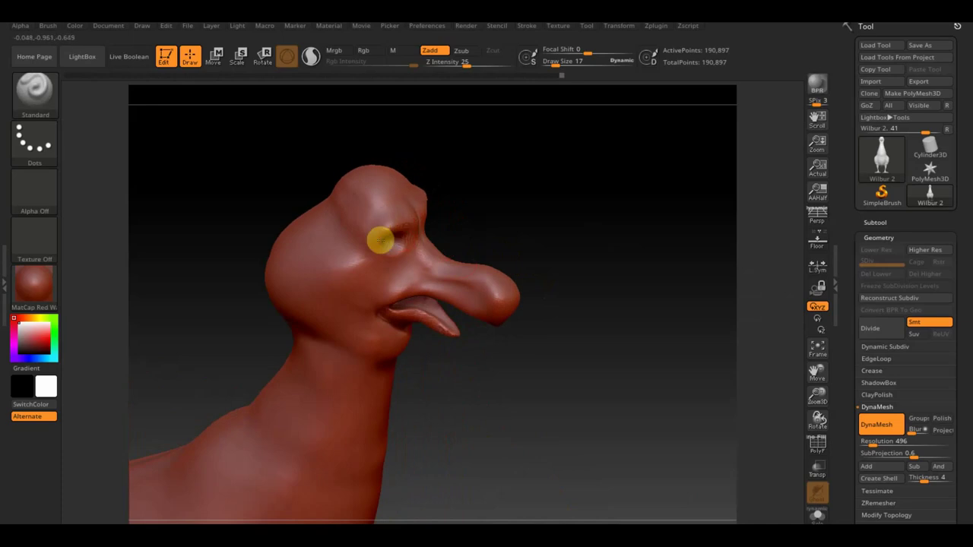
pyautogui.moveTo(543, 239)
pyautogui.mouseDown()
pyautogui.moveTo(543, 178)
pyautogui.moveTo(537, 208)
pyautogui.moveTo(558, 202)
pyautogui.moveTo(549, 213)
pyautogui.mouseUp()
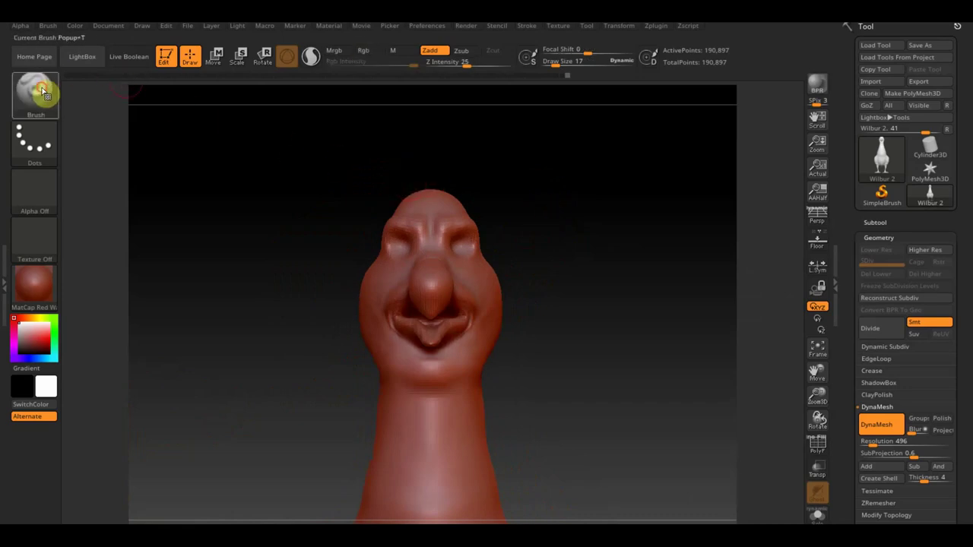
# With Move Topological at Draw Size 36, pull the brows outward and lift them above the eye sockets
pyautogui.click(35, 90)
pyautogui.click(250, 111)
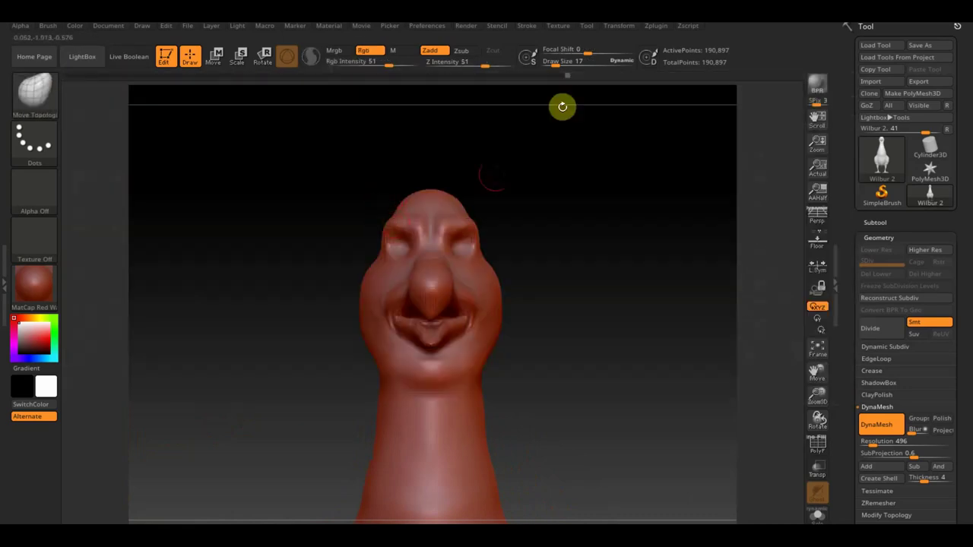
pyautogui.moveTo(555, 62); pyautogui.dragTo(561, 61)
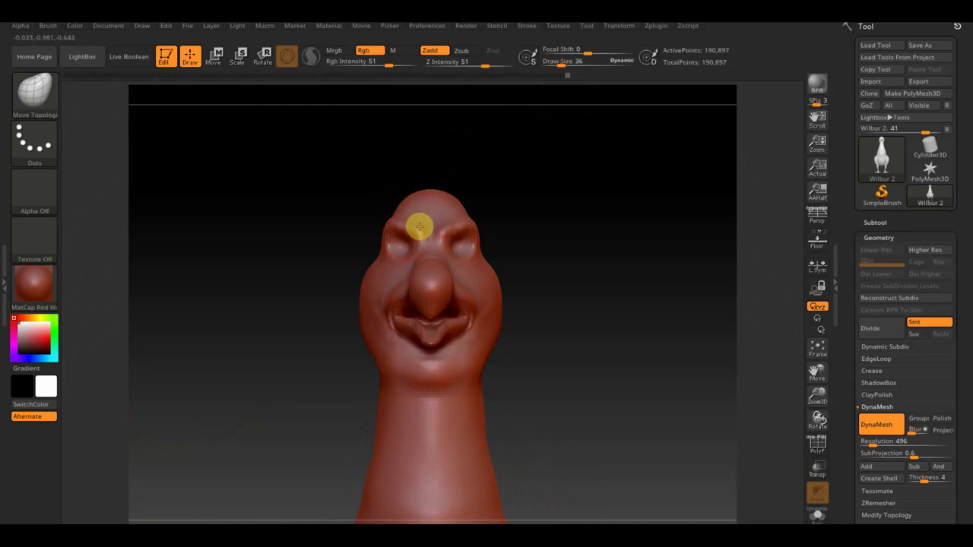
pyautogui.moveTo(419, 226); pyautogui.dragTo(386, 225)
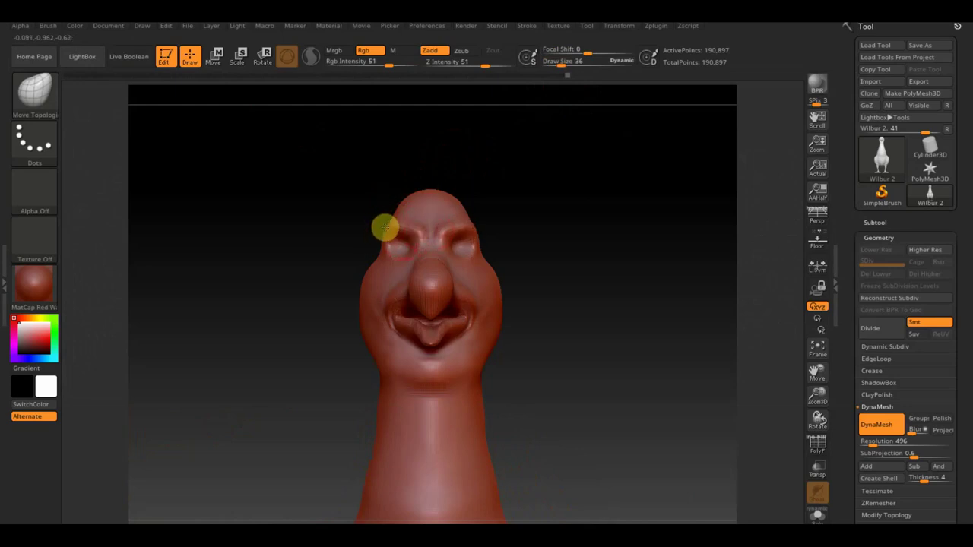
pyautogui.moveTo(395, 237); pyautogui.dragTo(413, 247)
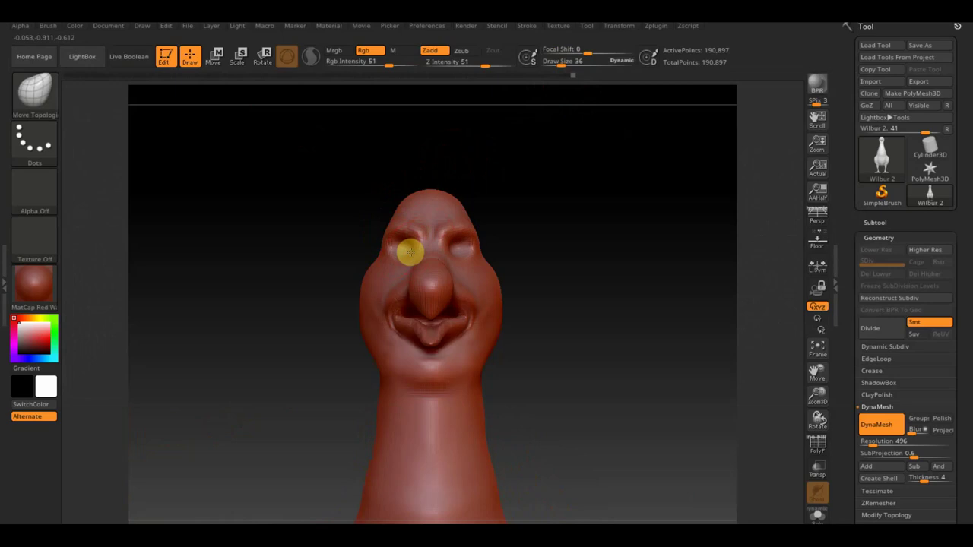
pyautogui.moveTo(556, 223)
pyautogui.mouseDown()
pyautogui.moveTo(605, 224)
pyautogui.moveTo(582, 224)
pyautogui.mouseUp()
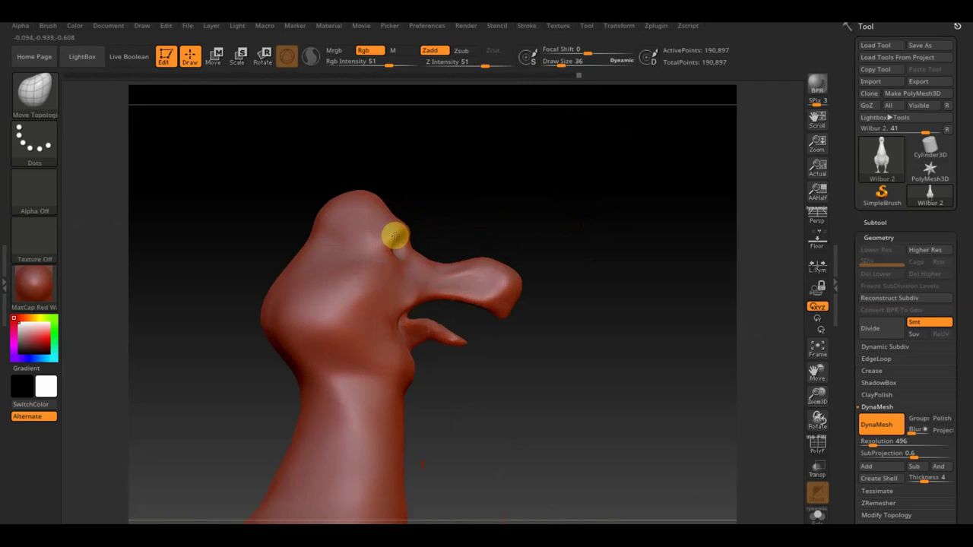
pyautogui.moveTo(394, 236)
pyautogui.mouseDown()
pyautogui.moveTo(387, 210)
pyautogui.moveTo(334, 212)
pyautogui.mouseUp()
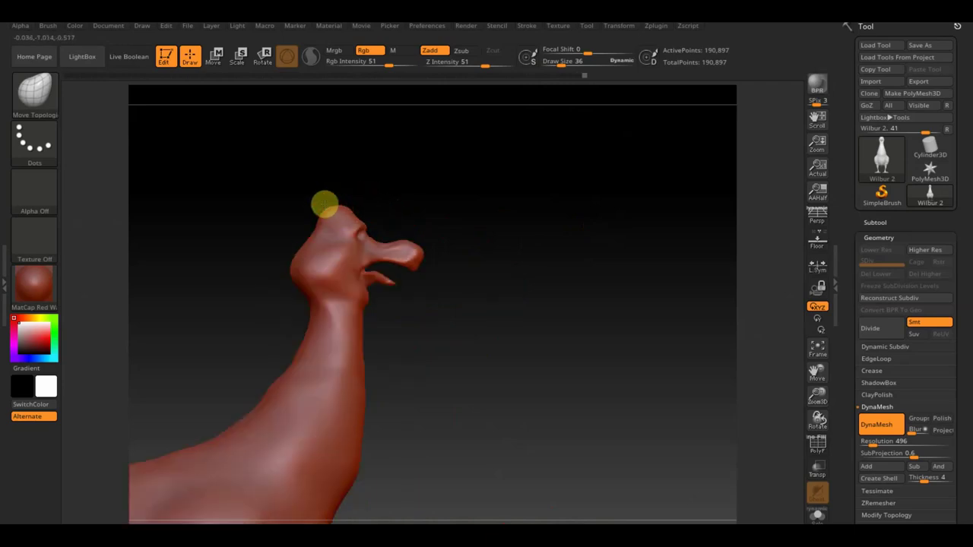
pyautogui.moveTo(384, 200)
pyautogui.mouseDown()
pyautogui.moveTo(287, 198)
pyautogui.moveTo(326, 209)
pyautogui.mouseUp()
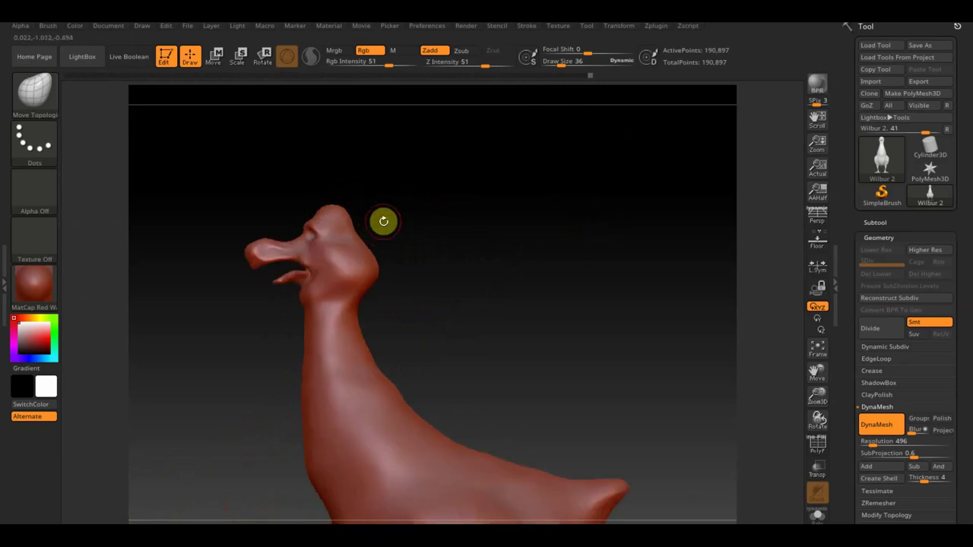
# Raise Draw Size to 77 and nudge the neck just below the chin
pyautogui.click(563, 63)
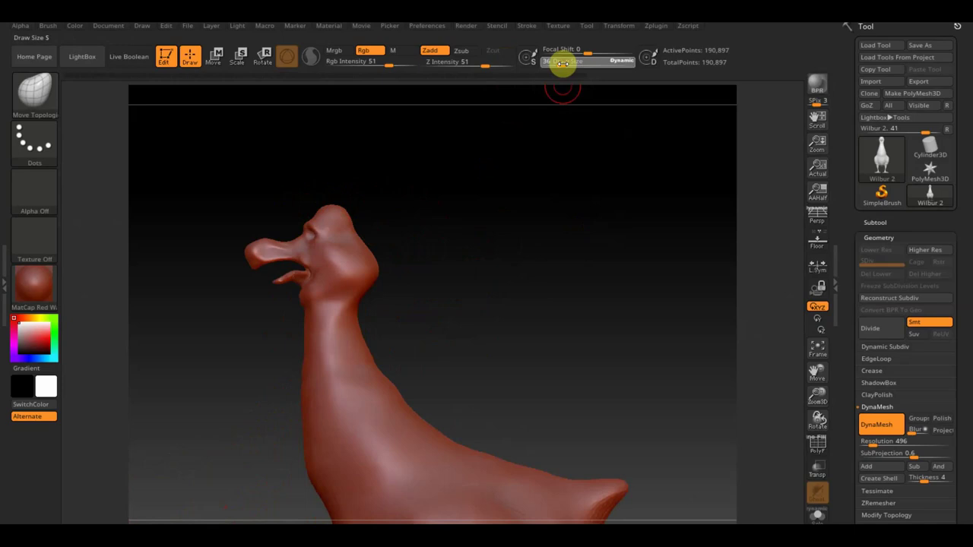
pyautogui.moveTo(568, 63); pyautogui.dragTo(578, 64)
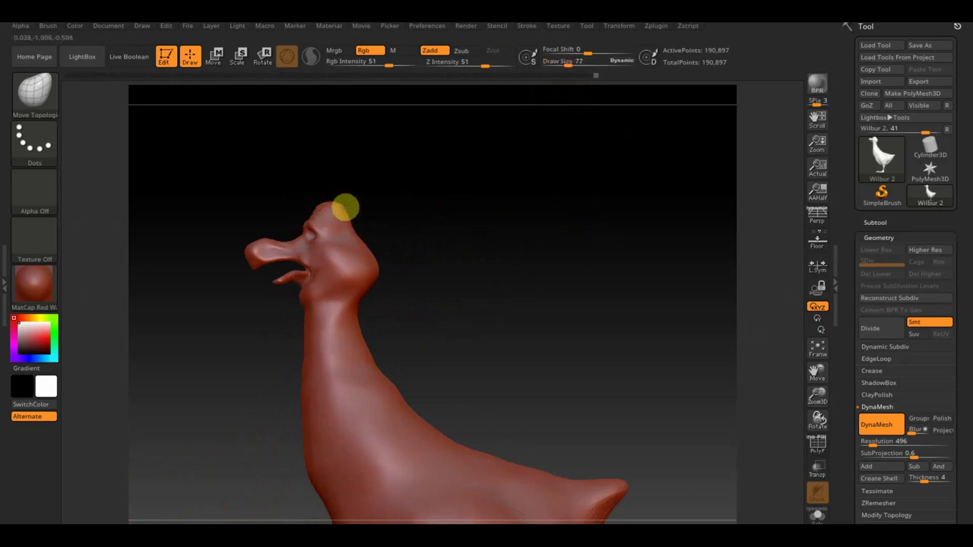
pyautogui.moveTo(460, 210); pyautogui.dragTo(482, 211)
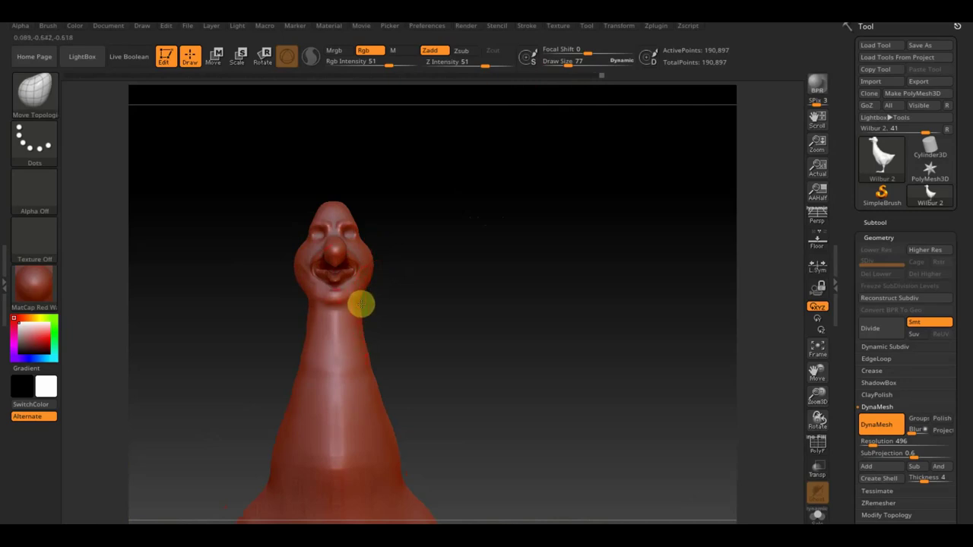
pyautogui.click(370, 304)
pyautogui.moveTo(421, 306); pyautogui.dragTo(384, 306)
pyautogui.moveTo(463, 310)
pyautogui.mouseDown()
pyautogui.moveTo(545, 294)
pyautogui.moveTo(462, 299)
pyautogui.mouseUp()
# Reduce the brush size back to 36 and turn the goose to a side profile
pyautogui.moveTo(563, 64); pyautogui.dragTo(560, 63)
pyautogui.moveTo(493, 202); pyautogui.dragTo(474, 243)
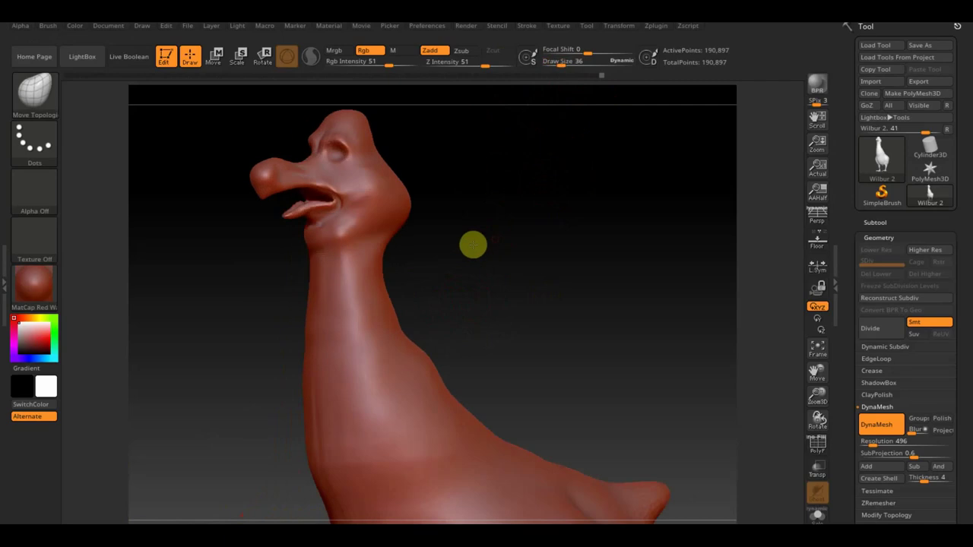
pyautogui.click(34, 91)
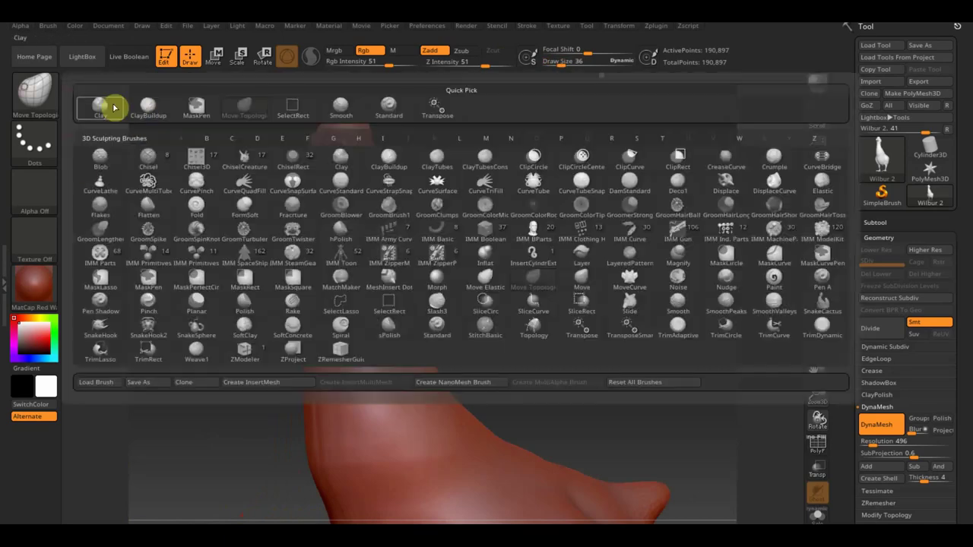
# Paint three ClayBuildup strokes down the neck, Shift-smooth them, and view the goose from the front
pyautogui.click(146, 105)
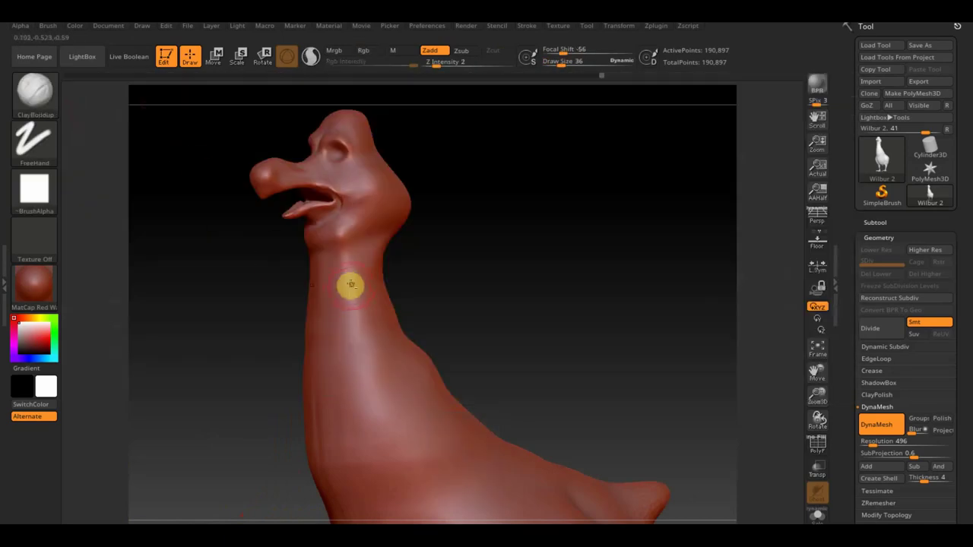
pyautogui.moveTo(344, 256)
pyautogui.mouseDown()
pyautogui.moveTo(337, 334)
pyautogui.moveTo(332, 252)
pyautogui.moveTo(341, 303)
pyautogui.mouseUp()
pyautogui.moveTo(370, 243); pyautogui.dragTo(347, 321)
pyautogui.moveTo(354, 263)
pyautogui.mouseDown()
pyautogui.moveTo(347, 360)
pyautogui.moveTo(358, 291)
pyautogui.moveTo(365, 299)
pyautogui.moveTo(337, 243)
pyautogui.moveTo(326, 265)
pyautogui.moveTo(347, 341)
pyautogui.moveTo(360, 351)
pyautogui.moveTo(426, 345)
pyautogui.mouseUp()
pyautogui.press('shift')
pyautogui.moveTo(529, 309)
pyautogui.mouseDown()
pyautogui.moveTo(519, 346)
pyautogui.moveTo(582, 211)
pyautogui.moveTo(583, 220)
pyautogui.moveTo(545, 220)
pyautogui.moveTo(554, 219)
pyautogui.mouseUp()
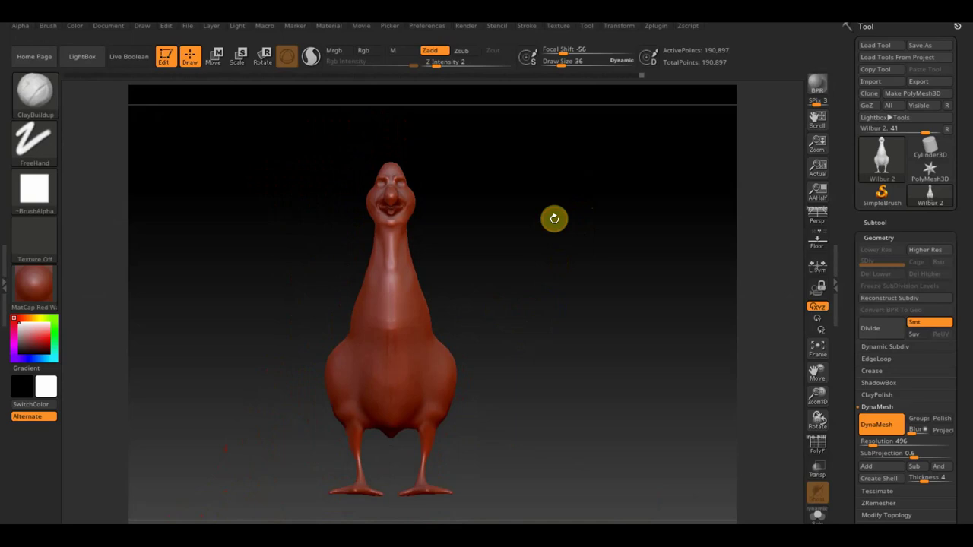
pyautogui.click(571, 228)
pyautogui.moveTo(583, 235); pyautogui.dragTo(581, 238)
pyautogui.moveTo(524, 242); pyautogui.dragTo(529, 244)
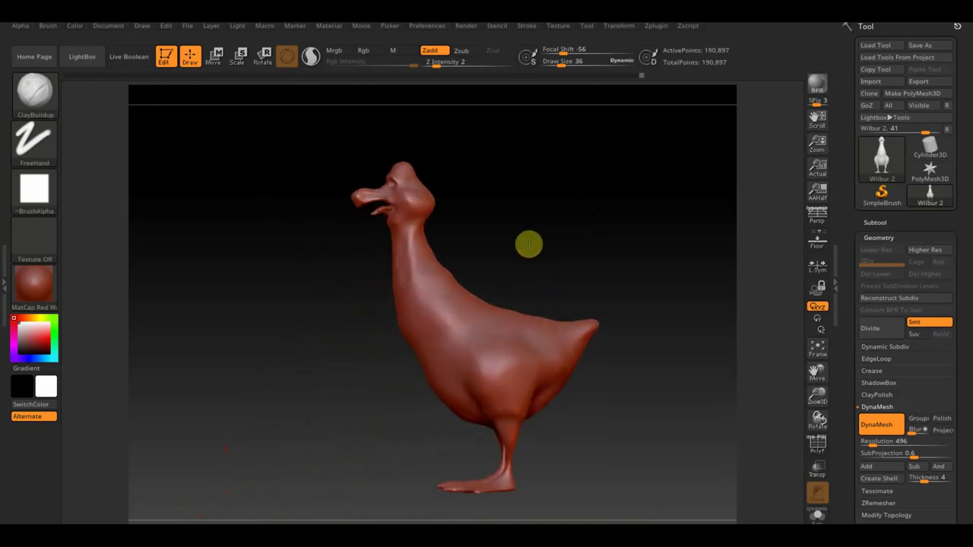
pyautogui.moveTo(617, 239)
pyautogui.mouseDown()
pyautogui.moveTo(603, 245)
pyautogui.moveTo(568, 229)
pyautogui.mouseUp()
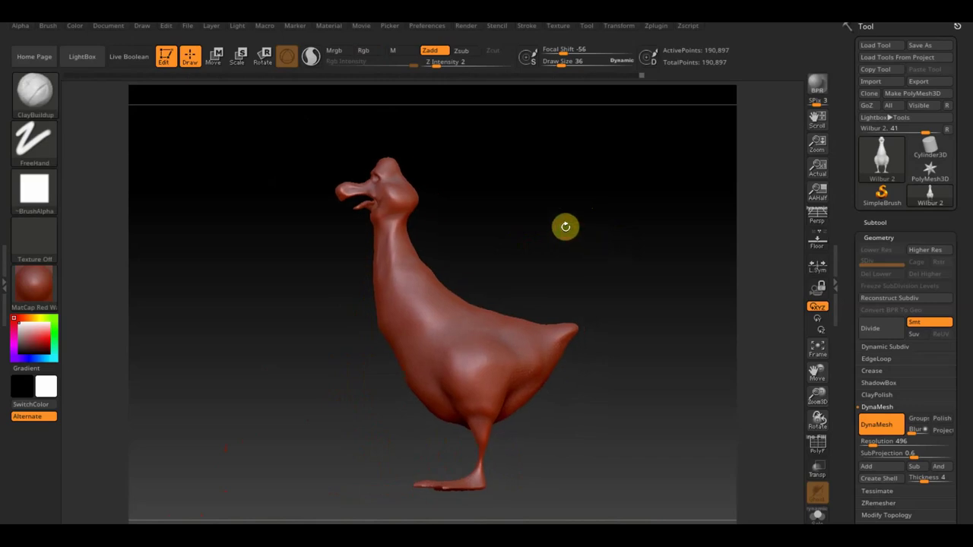